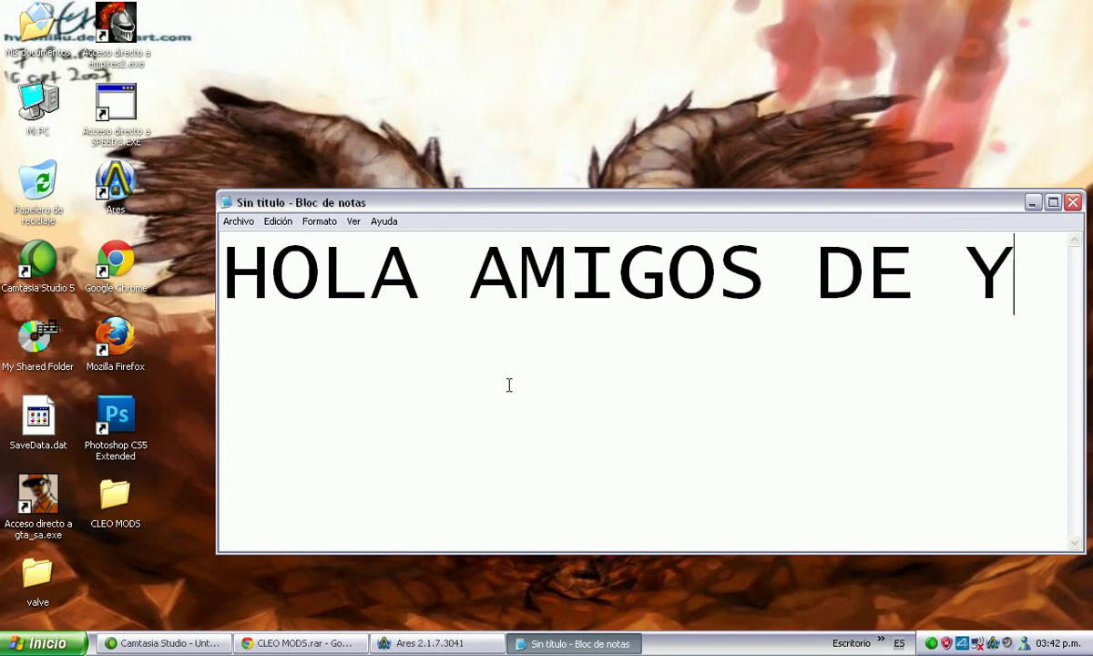
- Complete the opening greeting in the note as "HOLA AMIGOS DE YOUTUBE SOY" followed by the channel's user name
text(S)
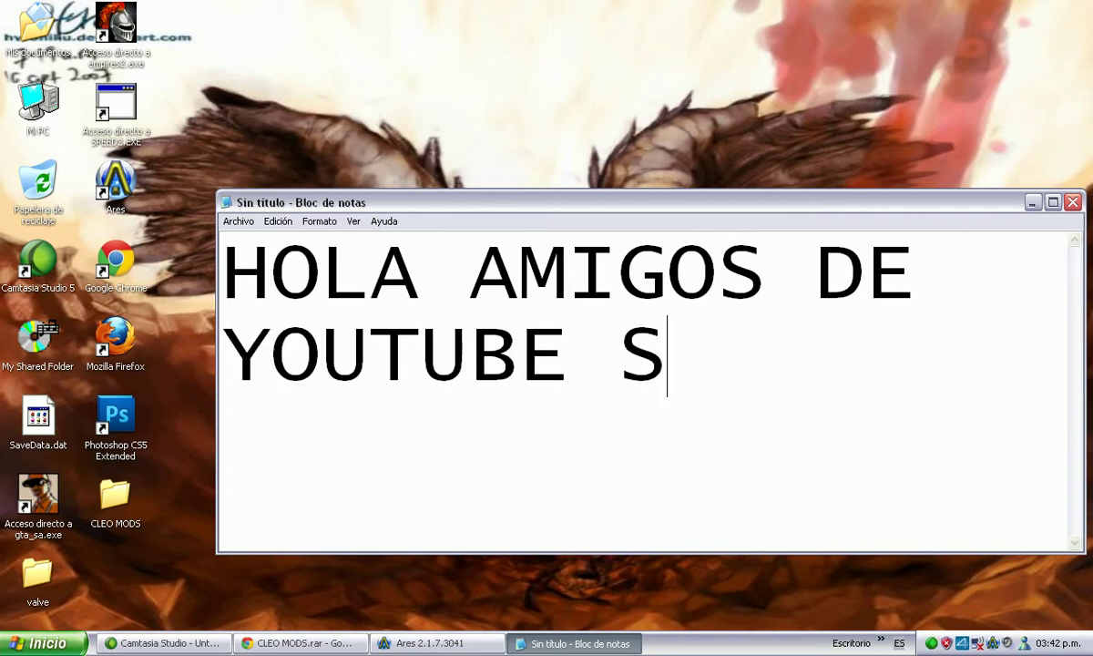
text(OY THE)
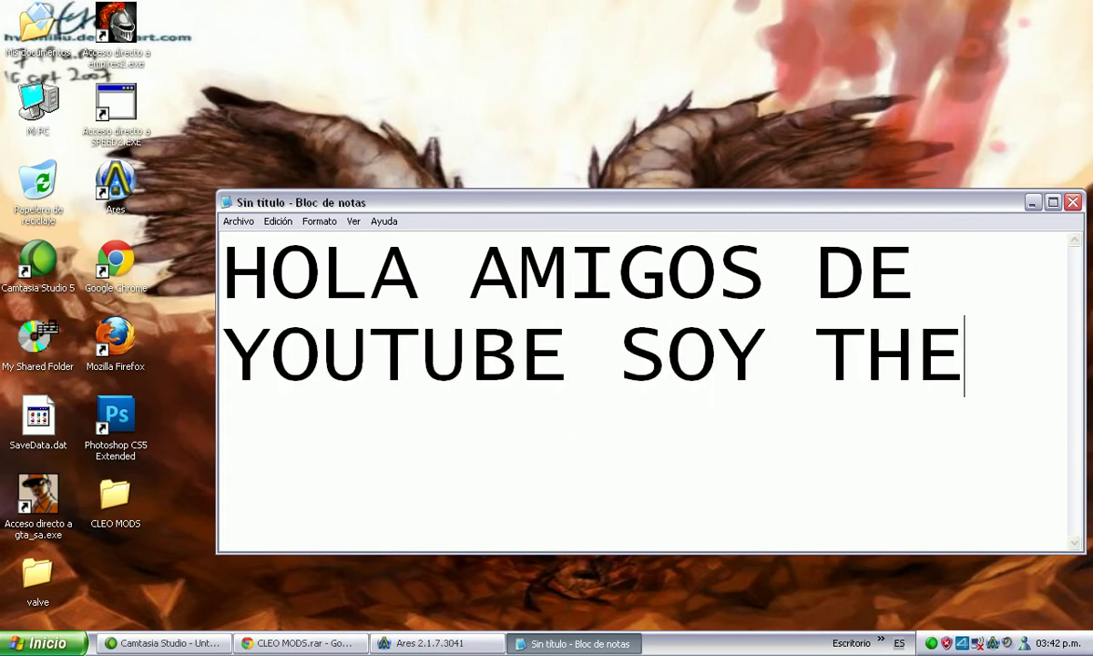
text(XXXEL)
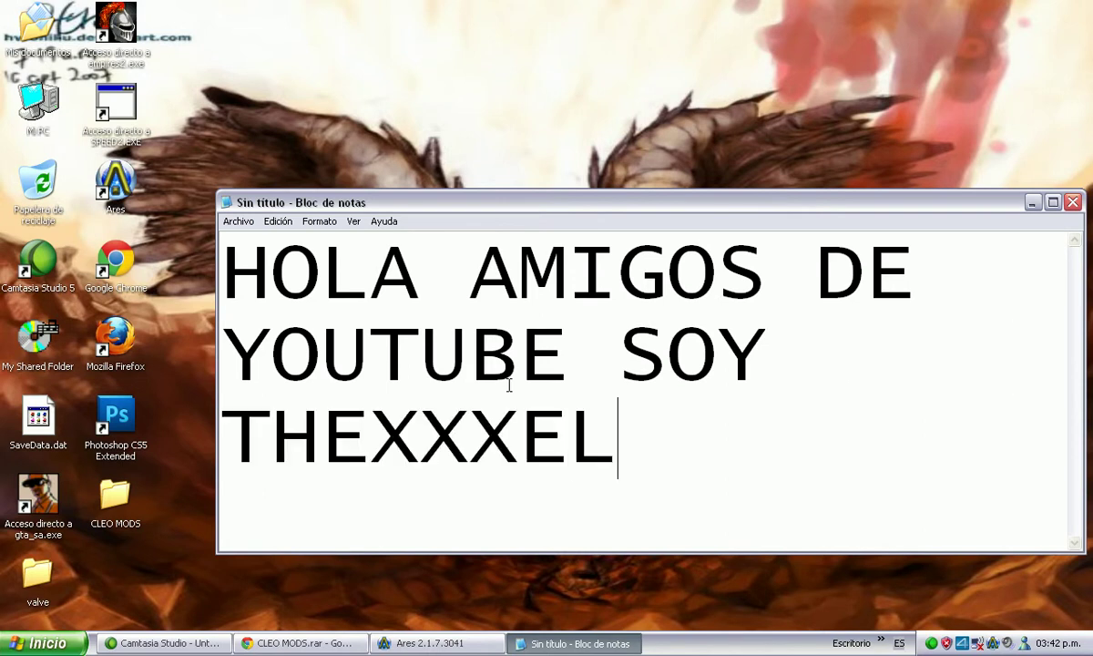
text(PRANXXX)
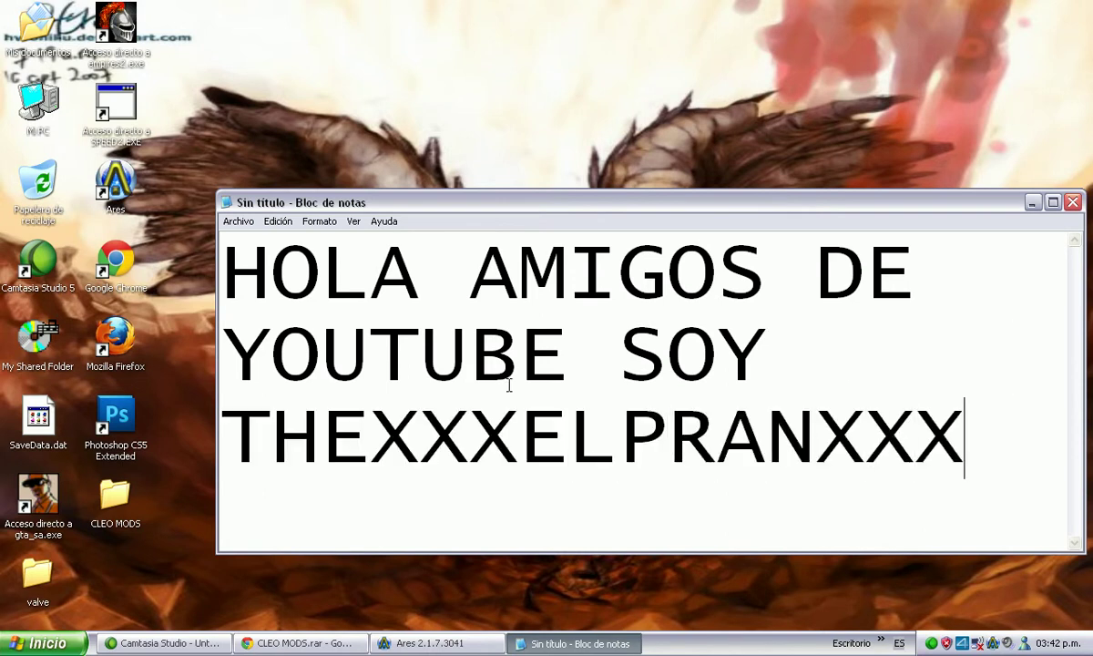
- Continue the note after the user name with "Y HOY VENGO CON ESTE TUTO DE"
text( Y H)
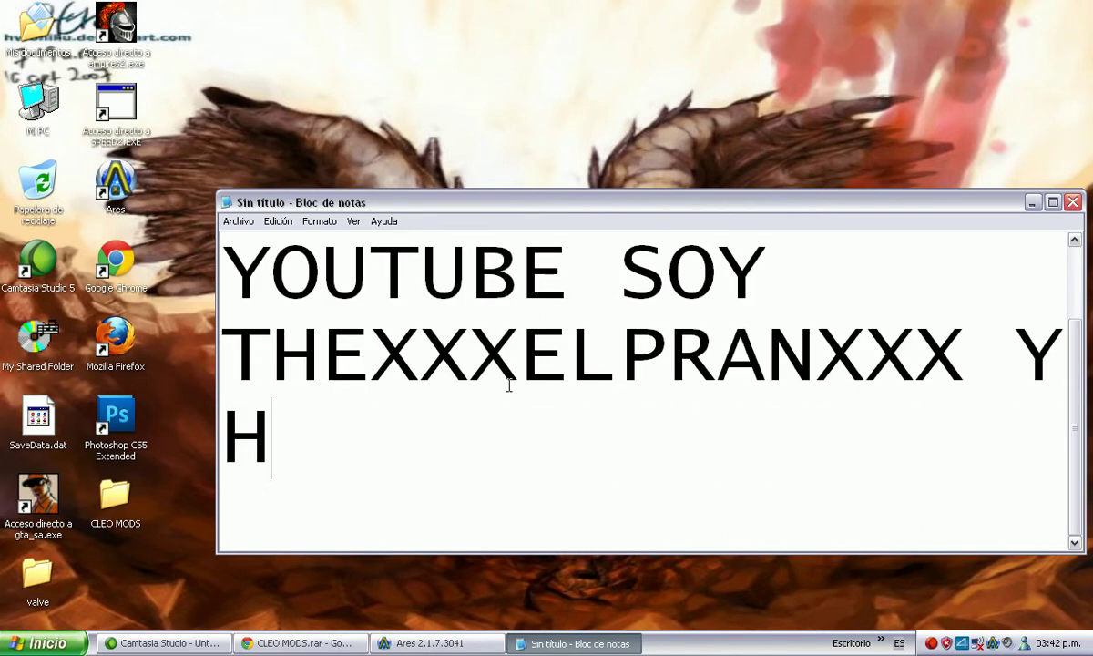
text(OY VENG)
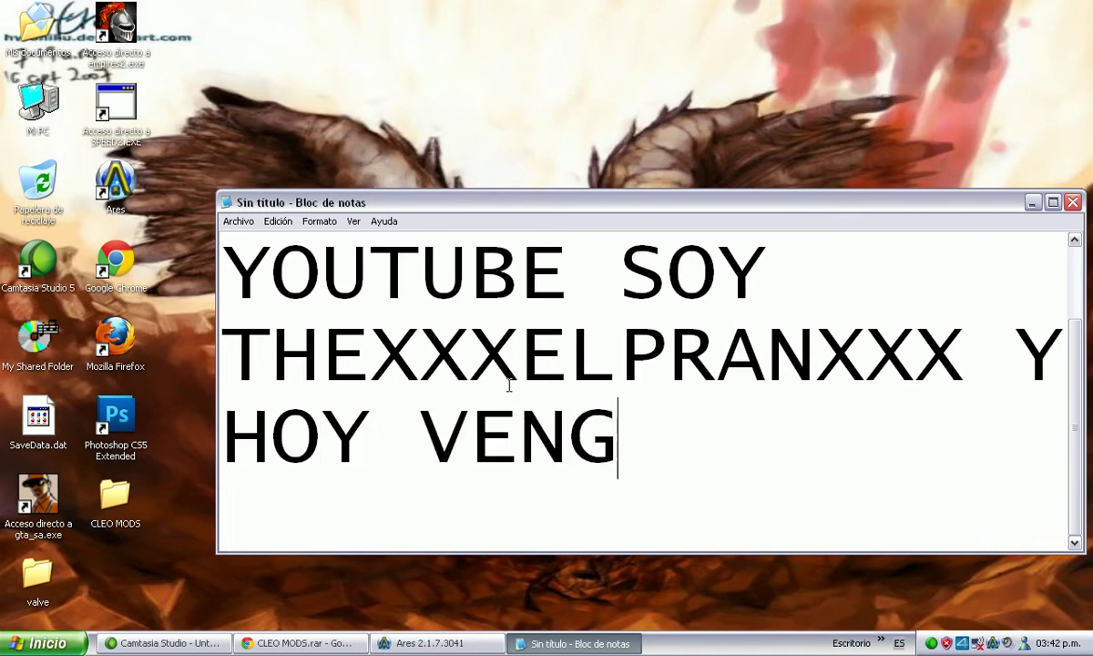
text(O CON)
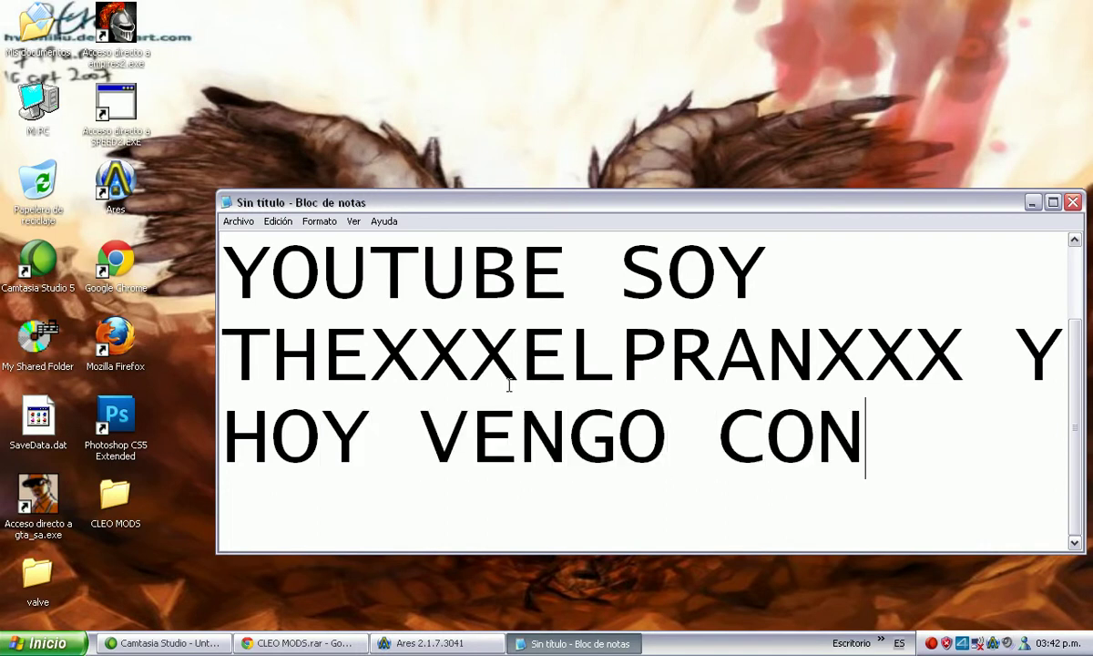
text( ES)
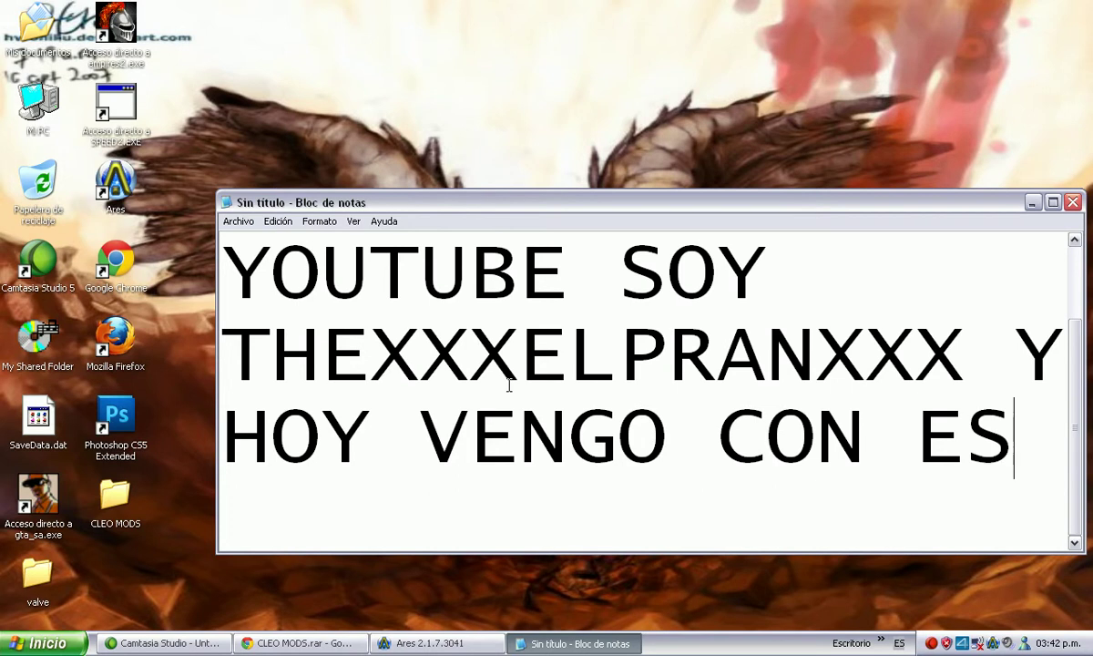
text(TE T)
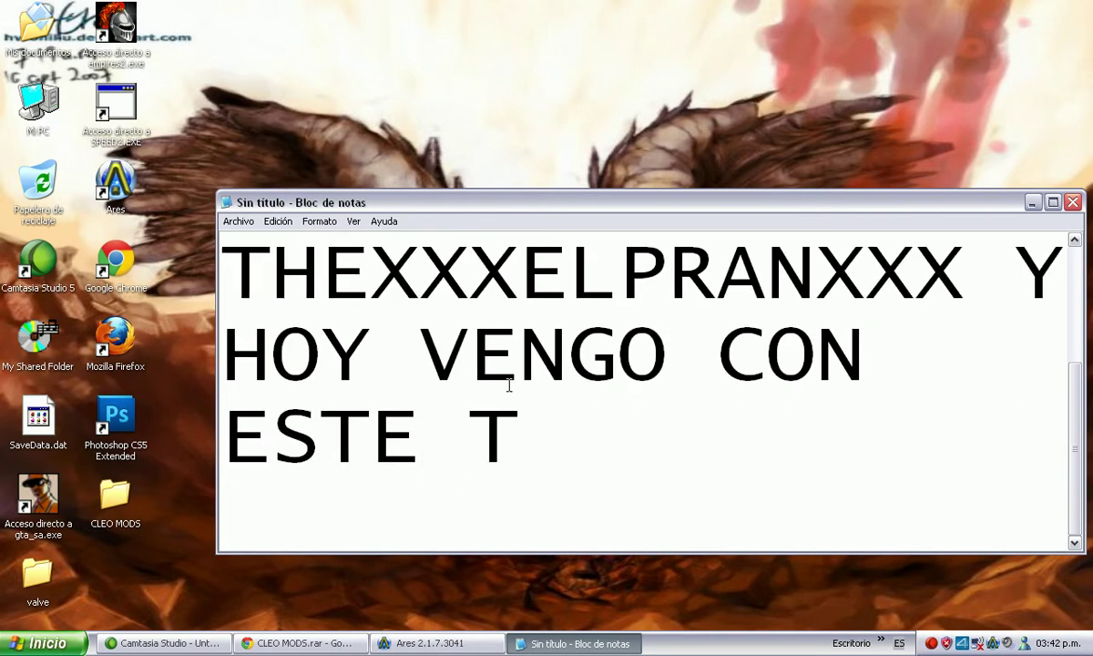
text(UTO )
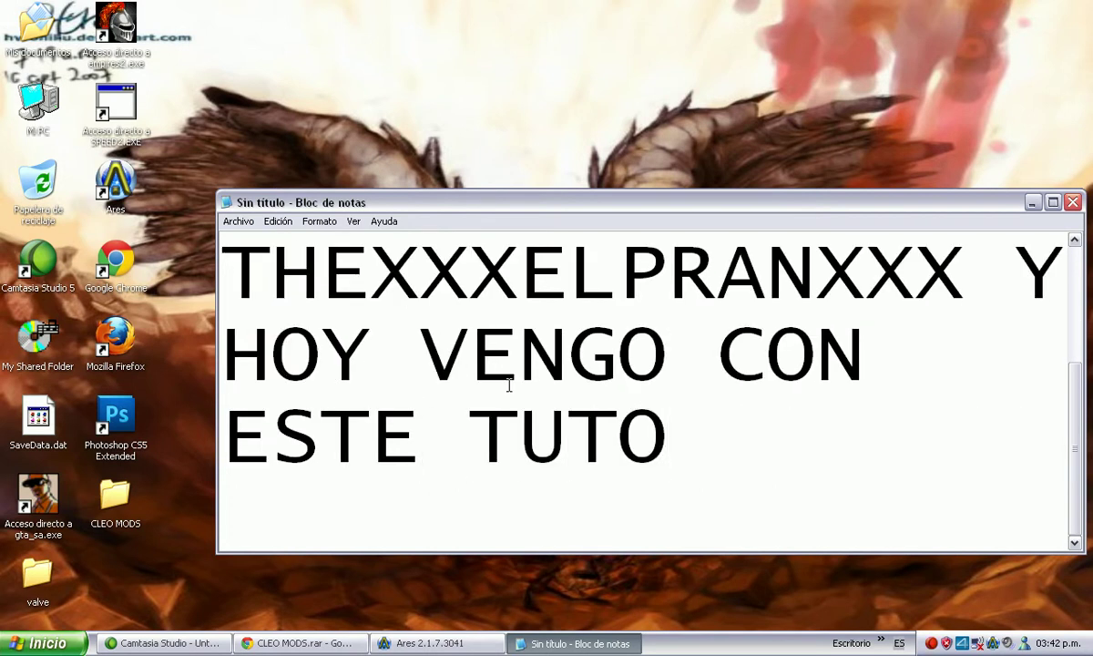
text(DE )
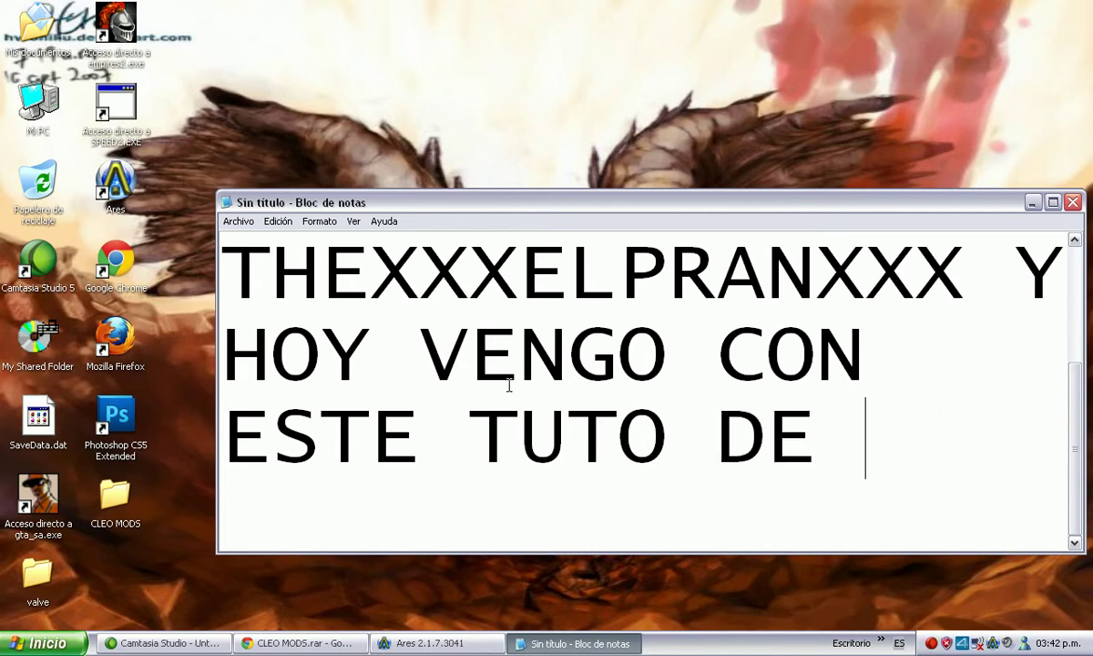
- State the tutorial's topic in the note as "COMO DESCARGAR LOS MEJORES CLEO MODS EN EL GTA SAN ANDREAS"
text(COMO DESCA)
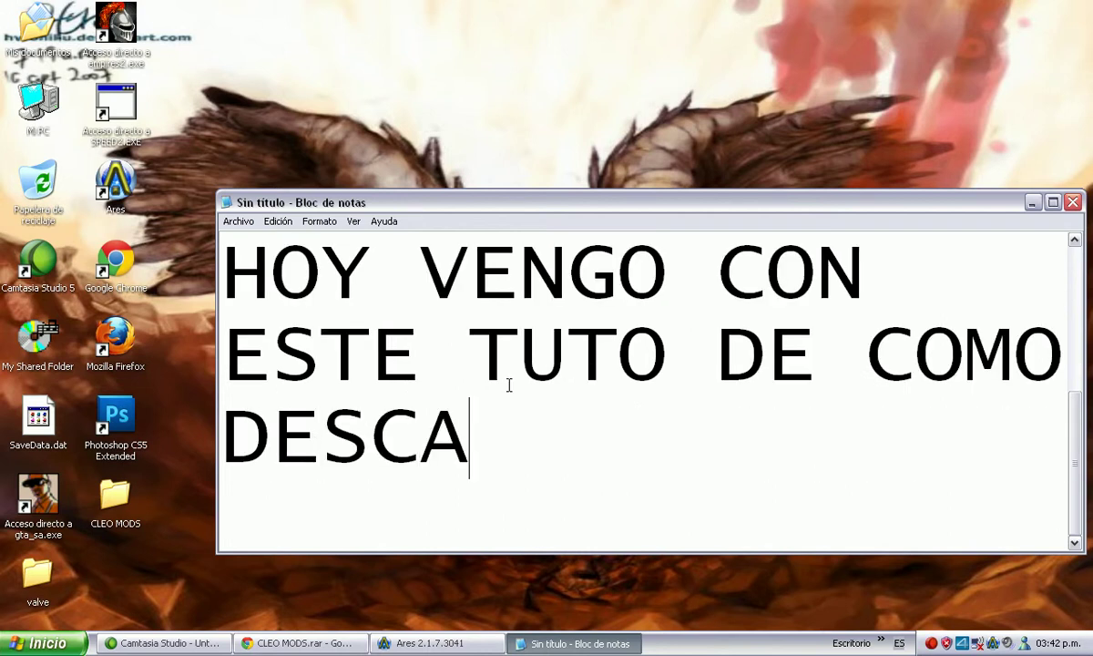
text(RGAR LOS)
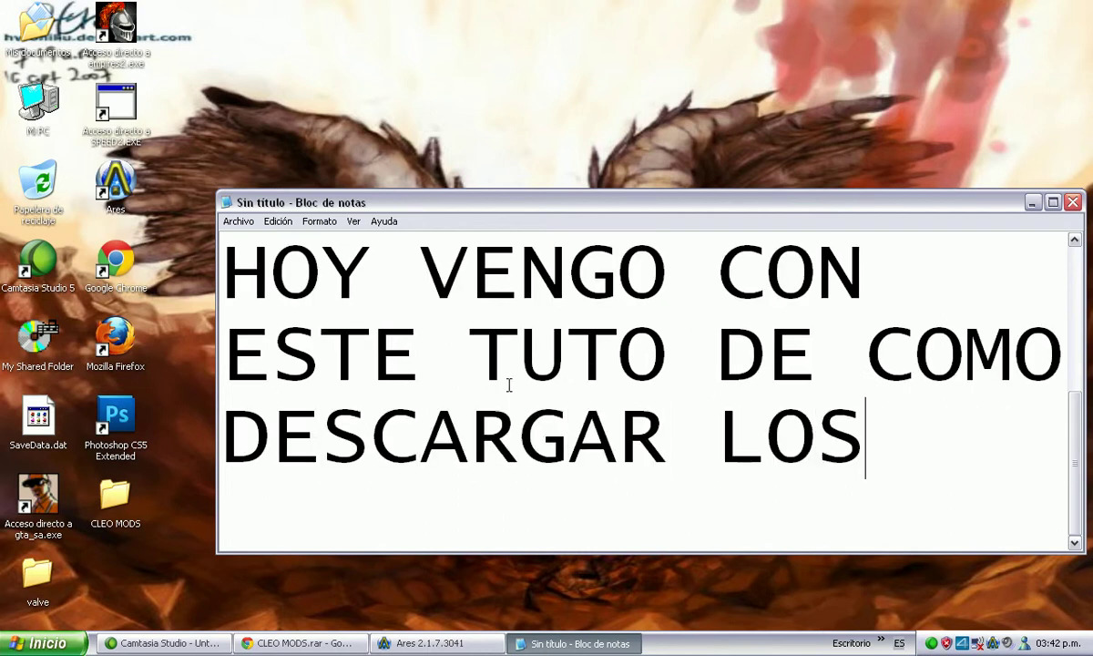
text( MEJOR)
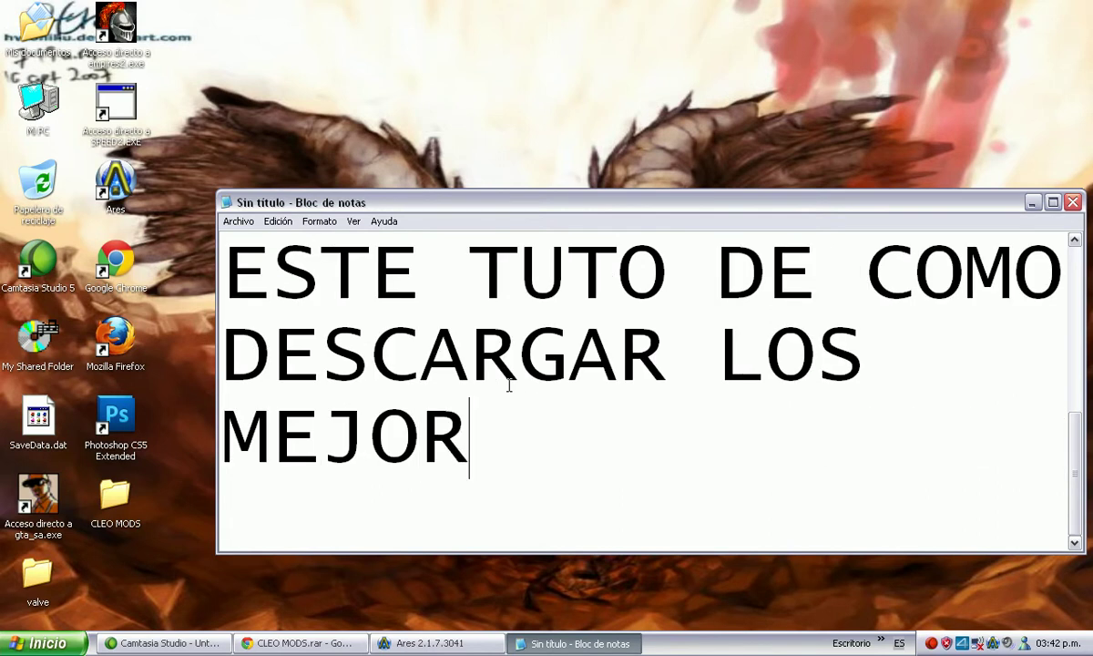
text(ES C)
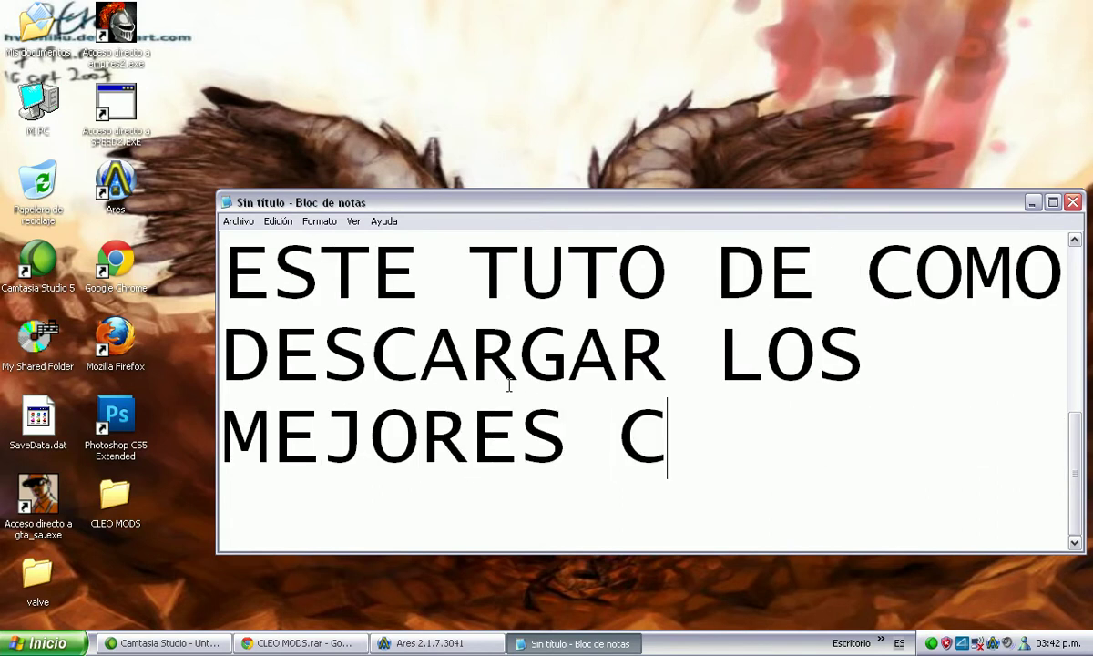
text(LEO MODS)
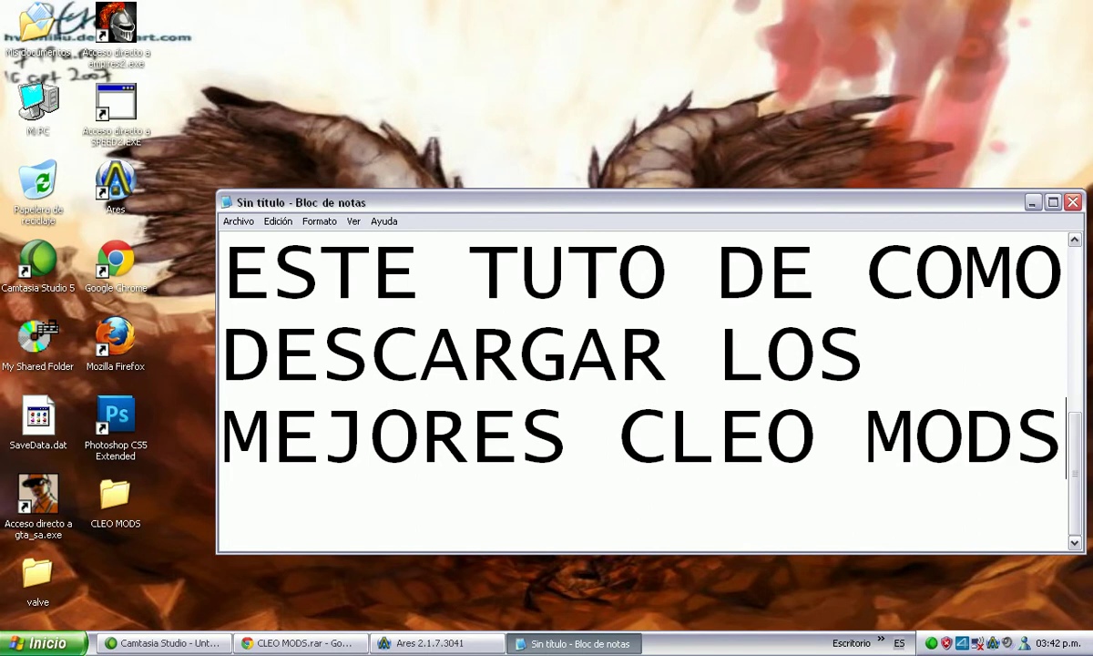
text( EN EL )
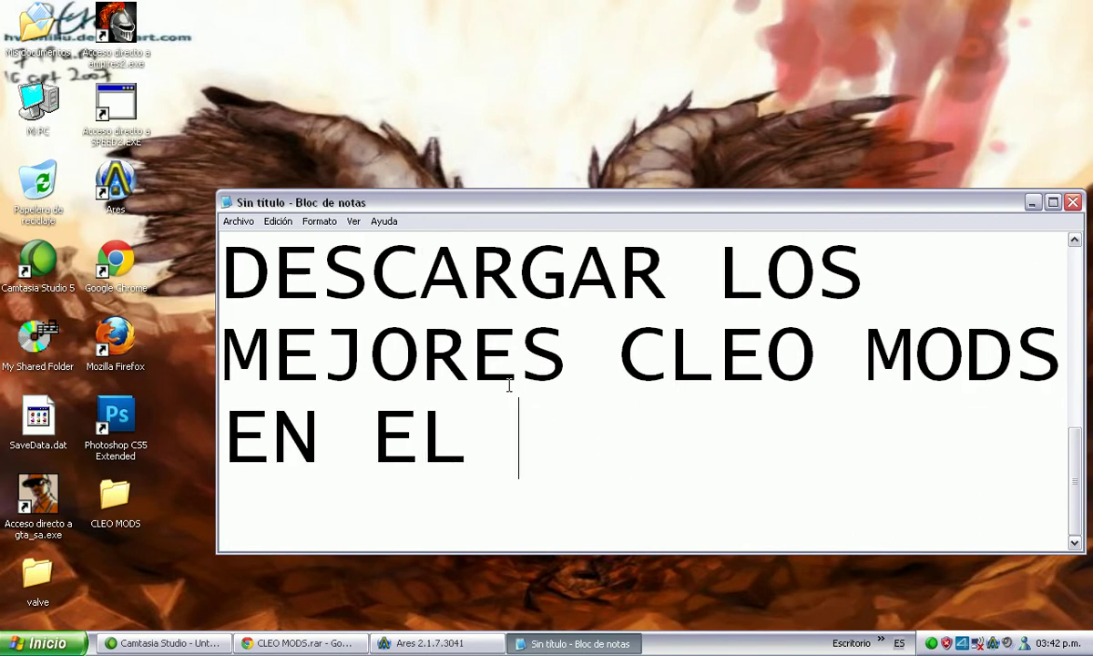
text(GTA SAN ANDRES)
key(BackSpace)
text(AS )
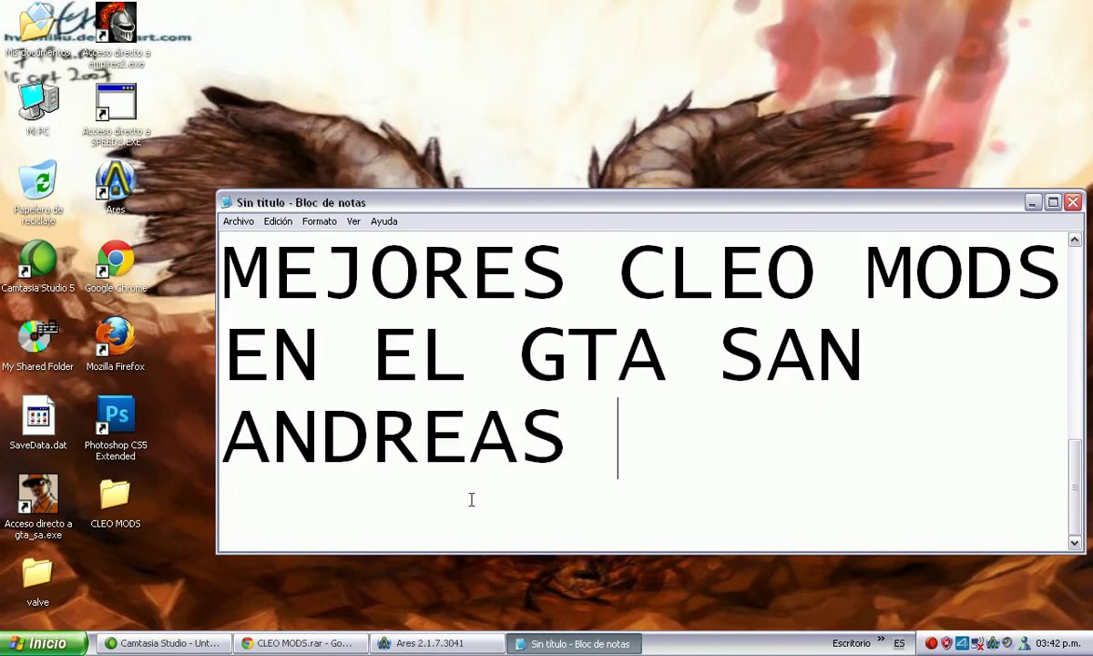
- Add the instruction "BUENO SE DESCARGAN EL ARCHIVO Q DEJO EN DESCRIPCION" to the end of the note
text(BUENO)
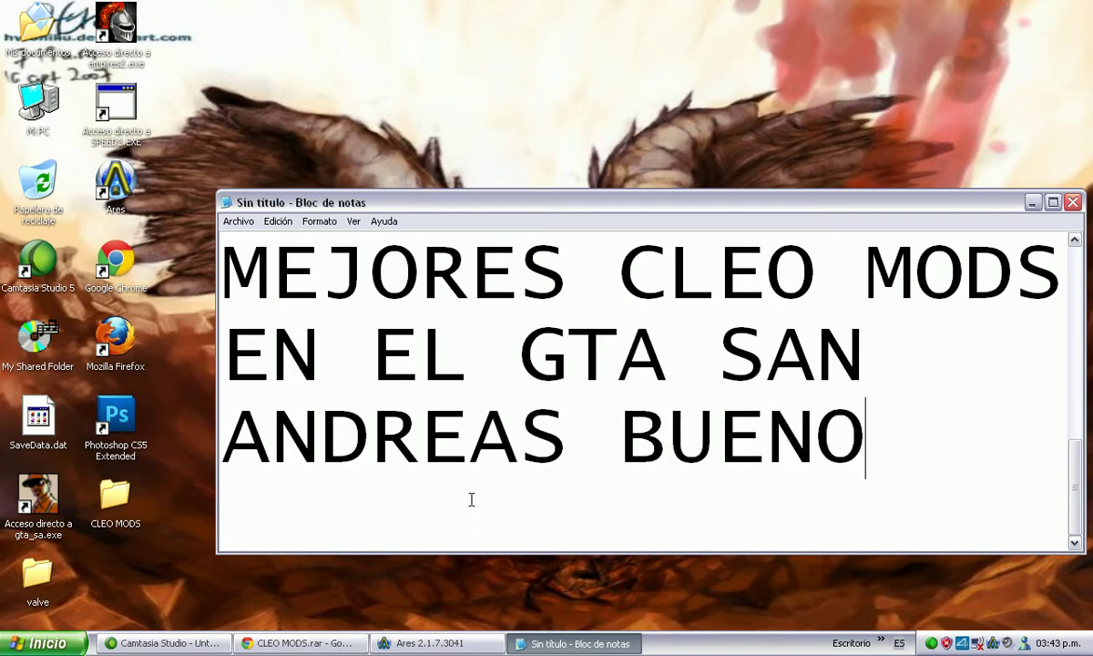
text( DE)
key(BackSpace)
key(BackSpace)
text(SE DES)
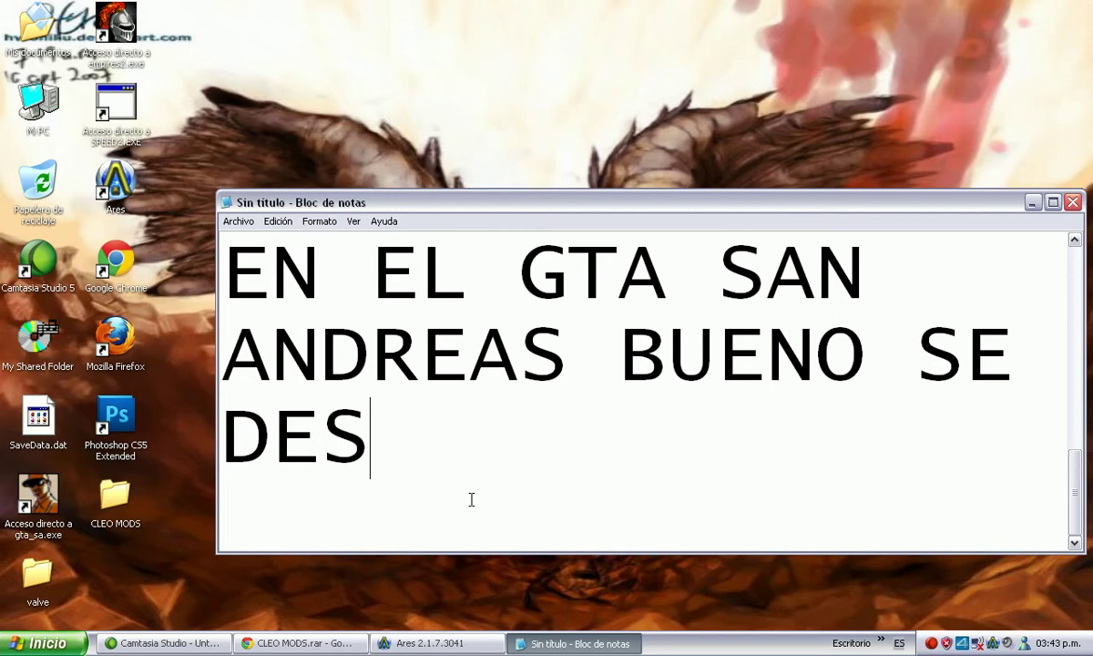
text(CARGAN EL ARC)
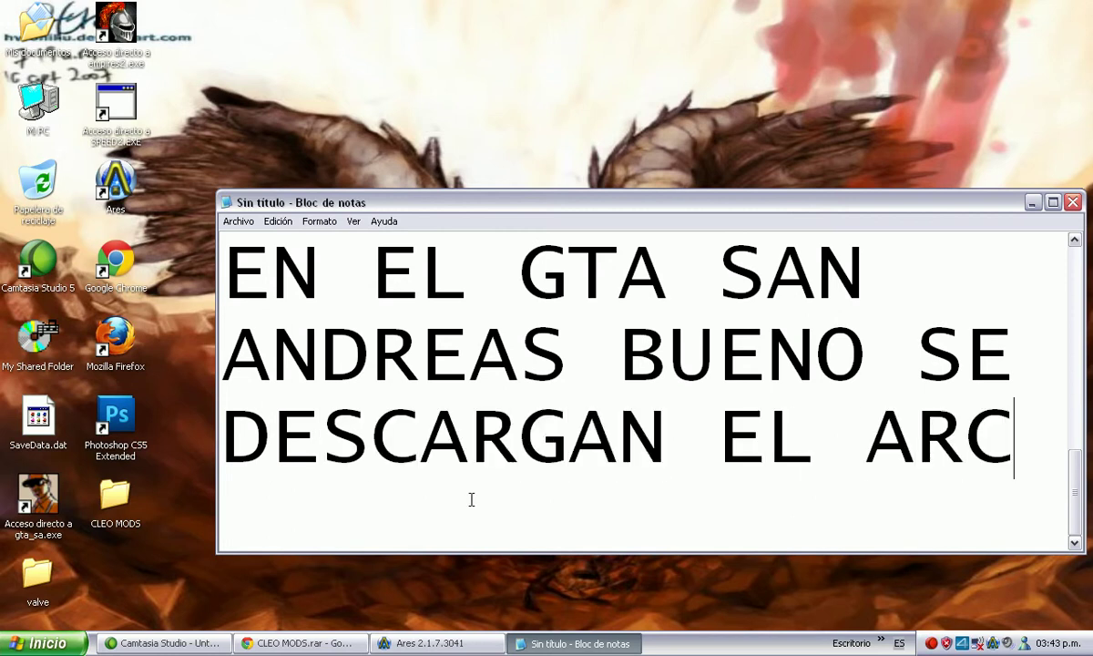
text(HIVO )
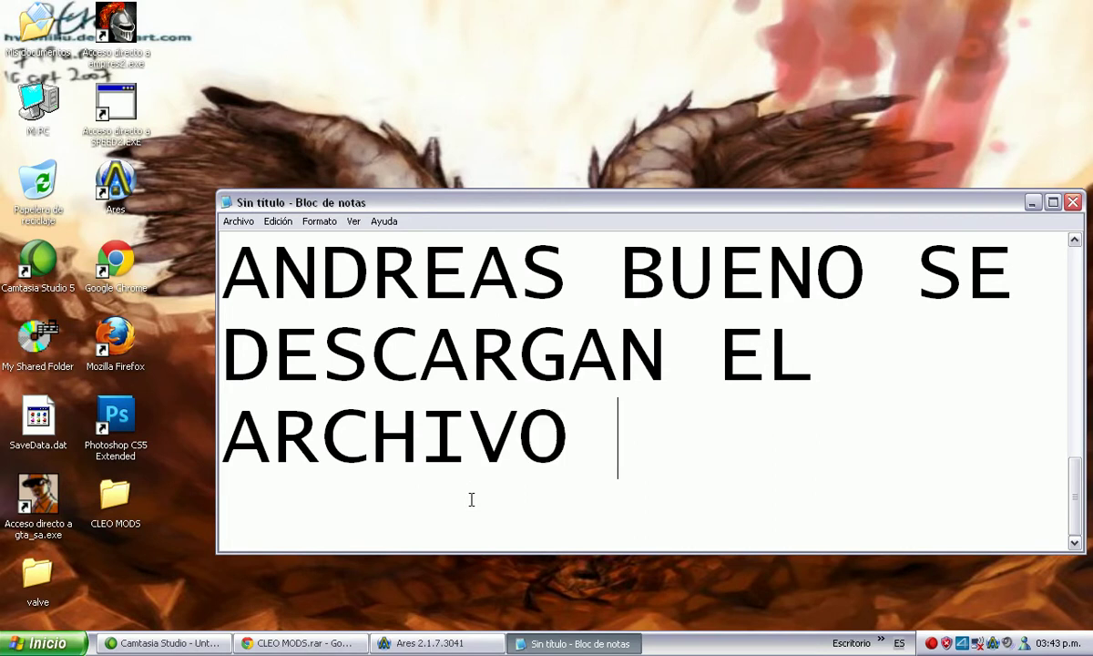
text(Q DEJO)
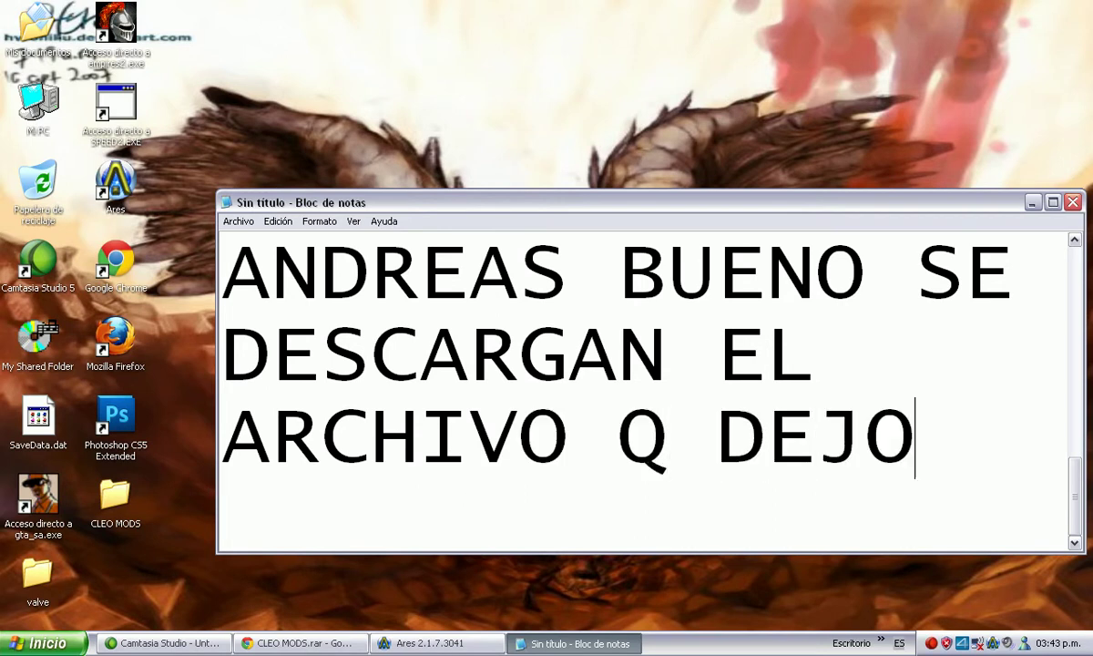
text( EN DD)
key(BackSpace)
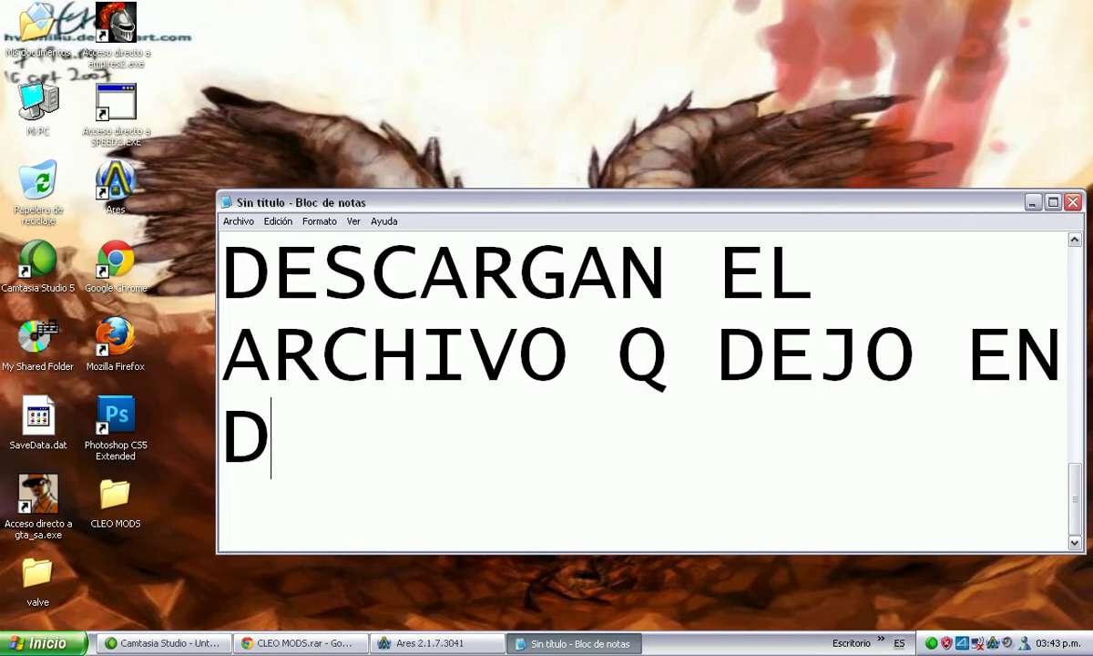
text(ESCRIP)
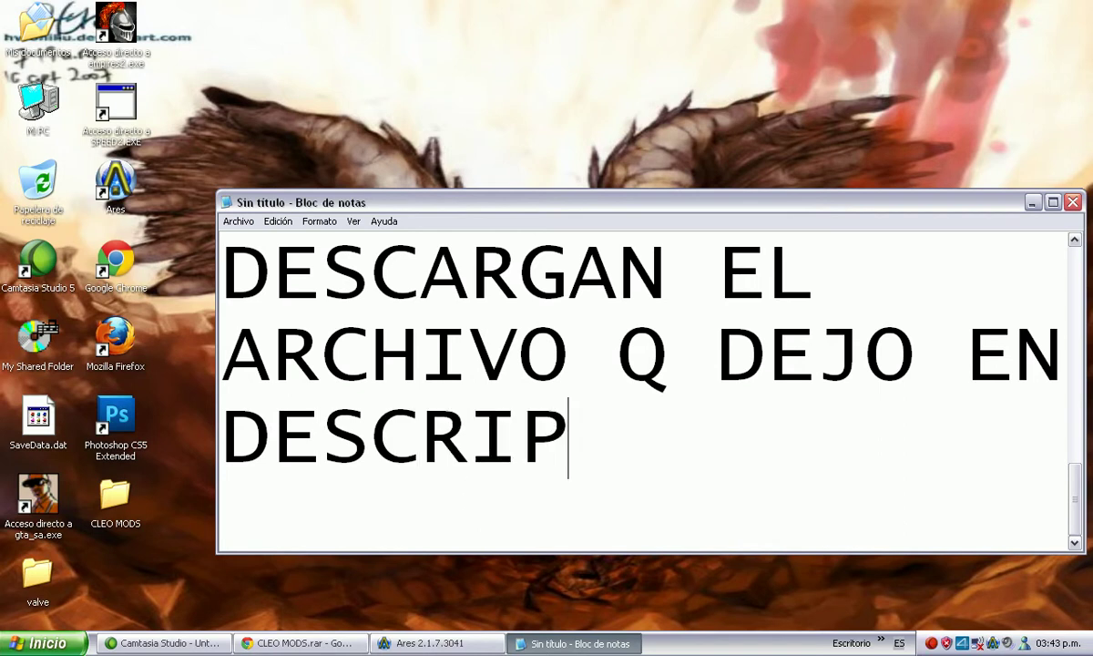
text(CION)
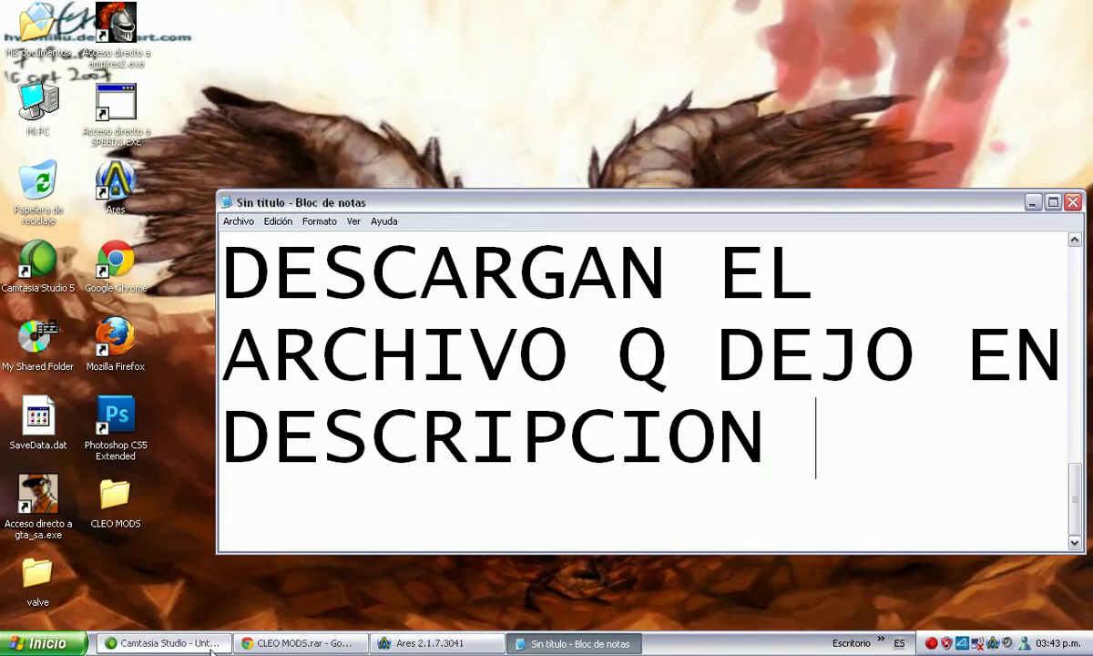
- Bring the CLEO MODS.rar download page up behind the note, and append "NO PESA CASI NADA ASI QUE SERA RAPIDO" to the note
click(324, 643)
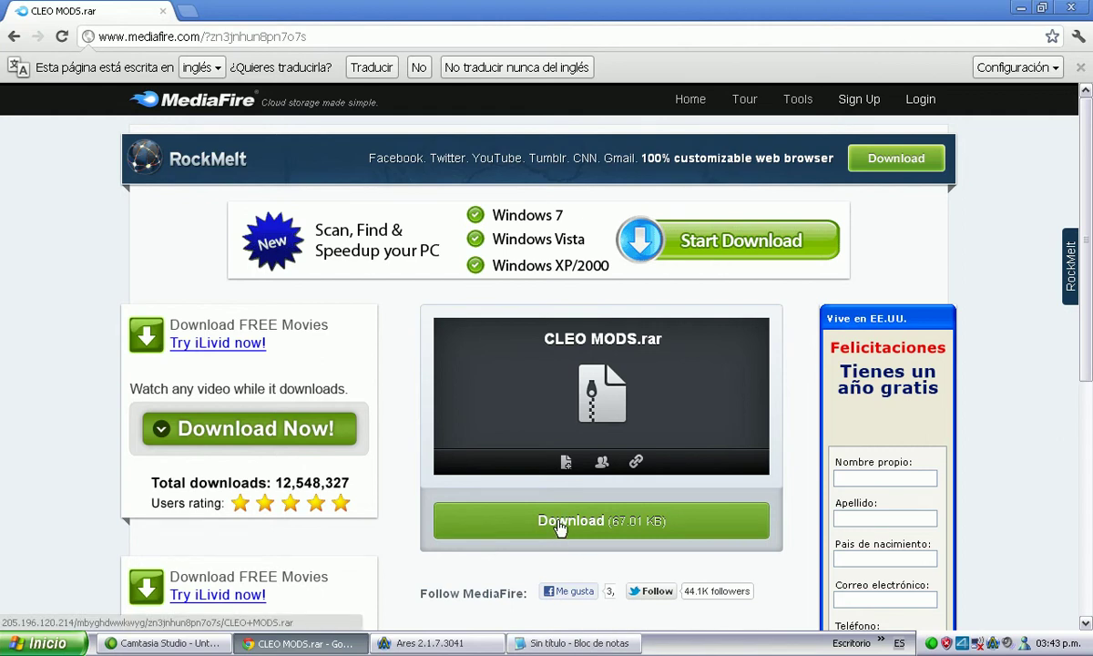
key(alt+Tab)
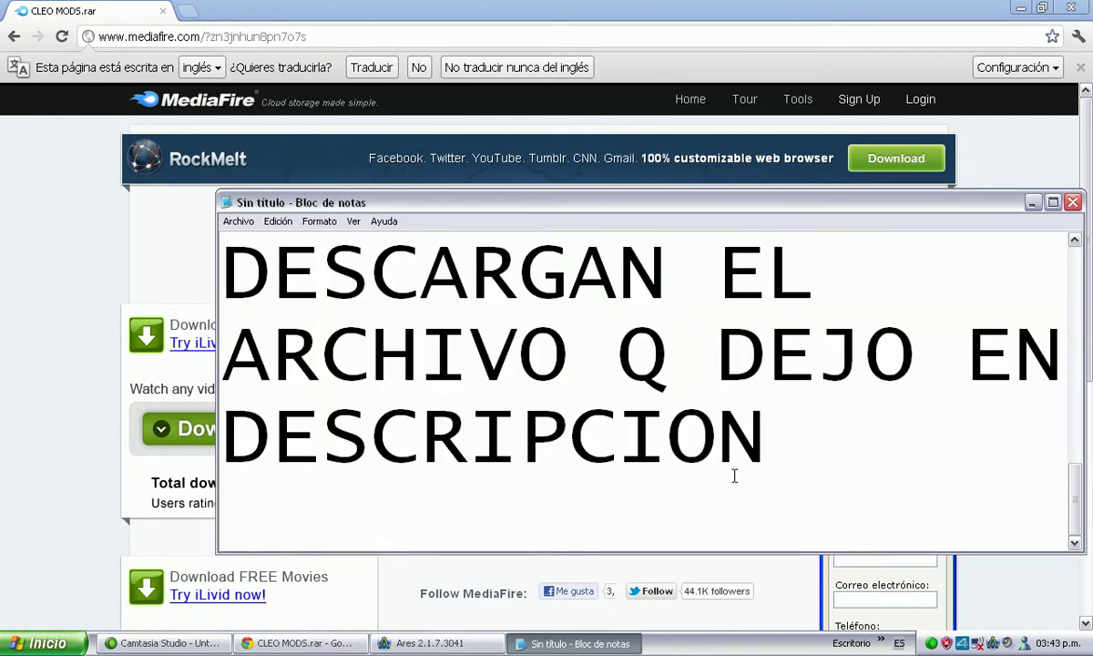
text(NO PESA CASI NA)
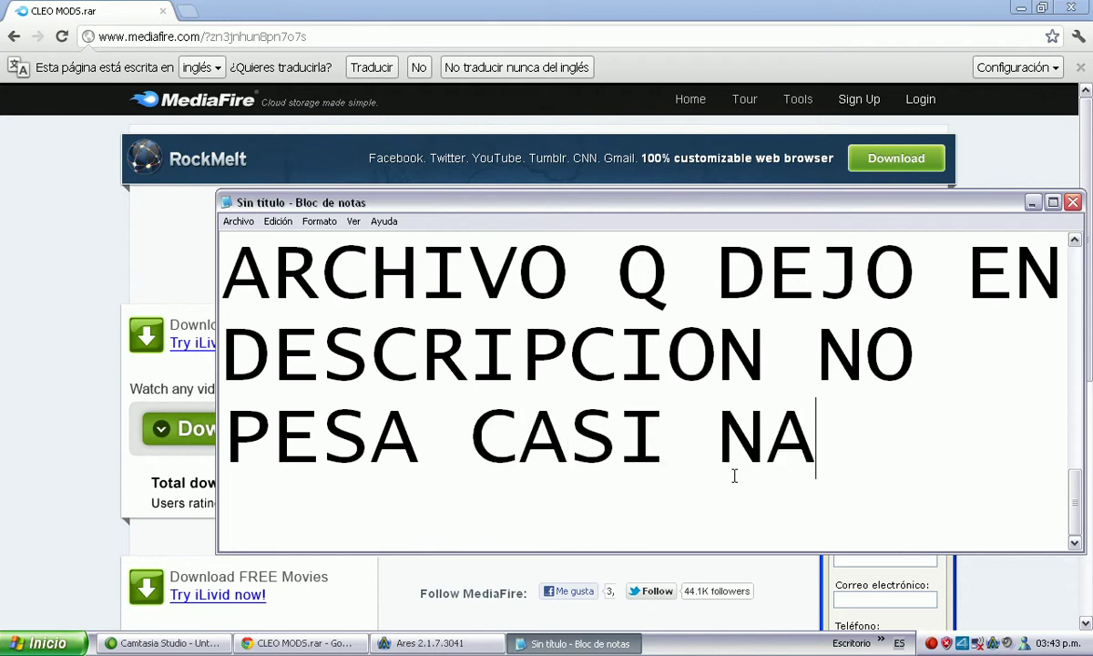
text(DA ASI QUE )
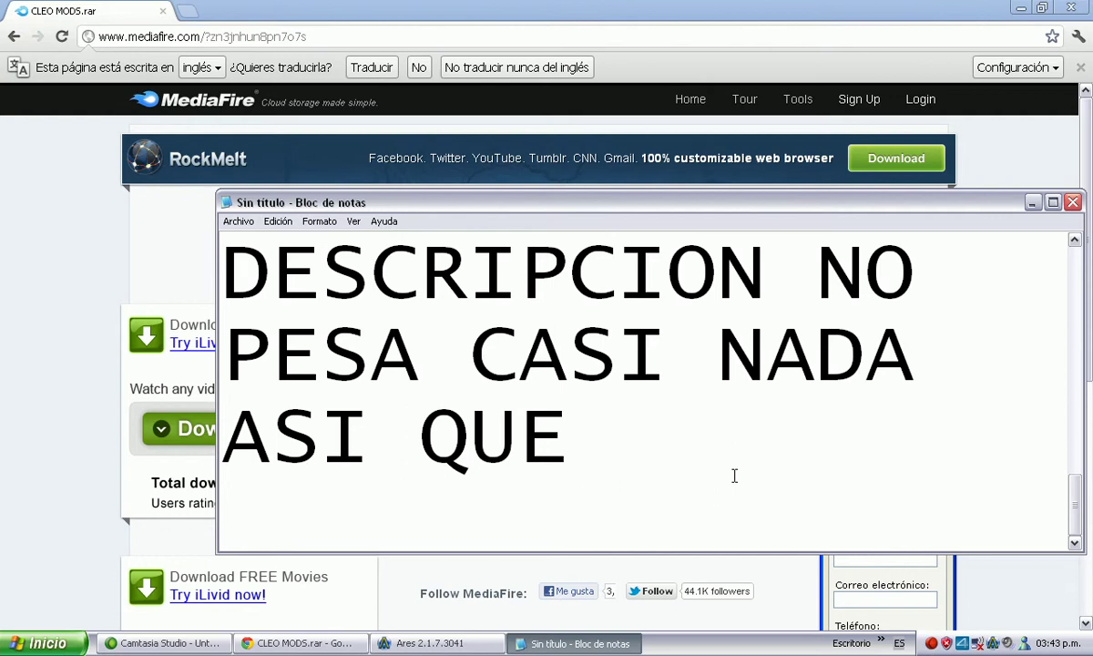
text(SER)
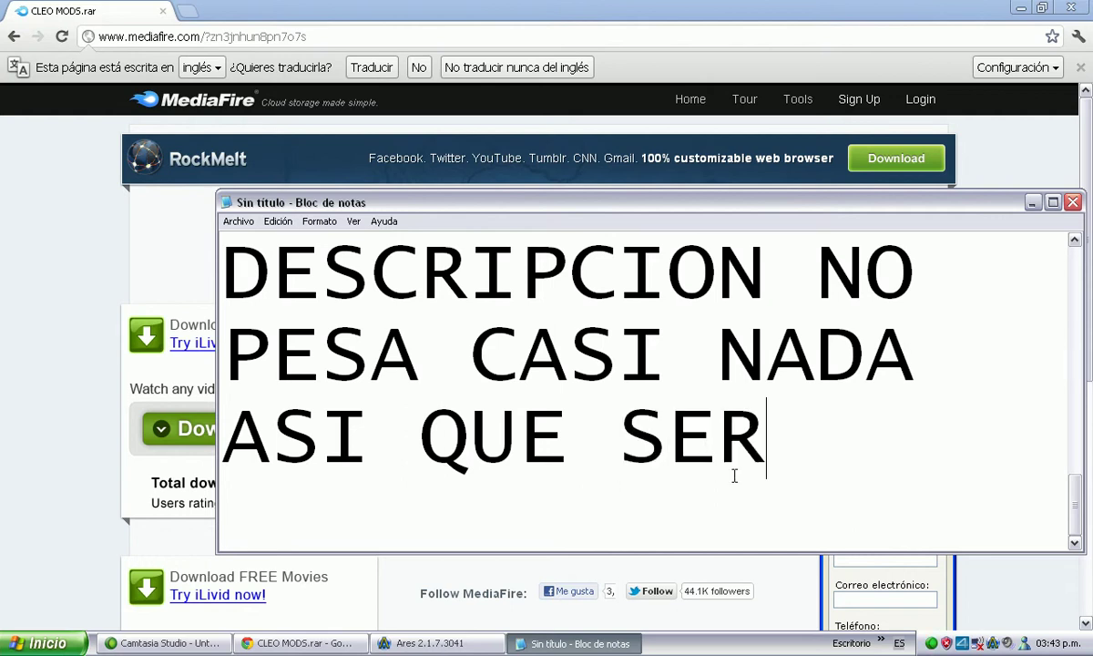
text(A RAP)
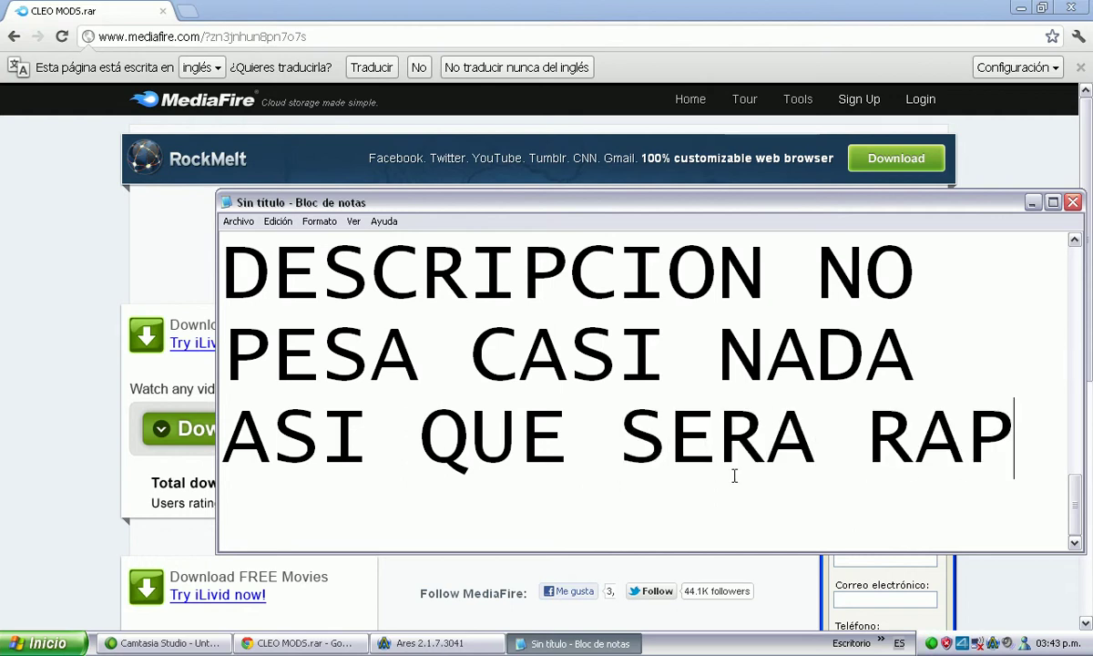
text(IDO)
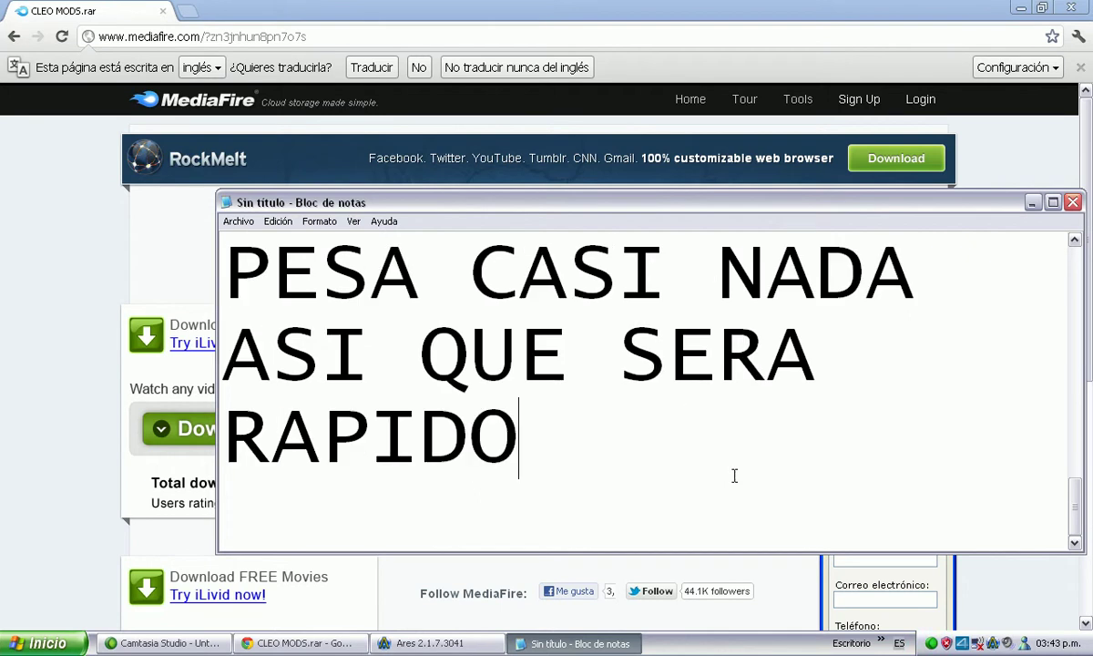
- Minimize the note and download CLEO MODS.rar from its MediaFire page
click(1033, 203)
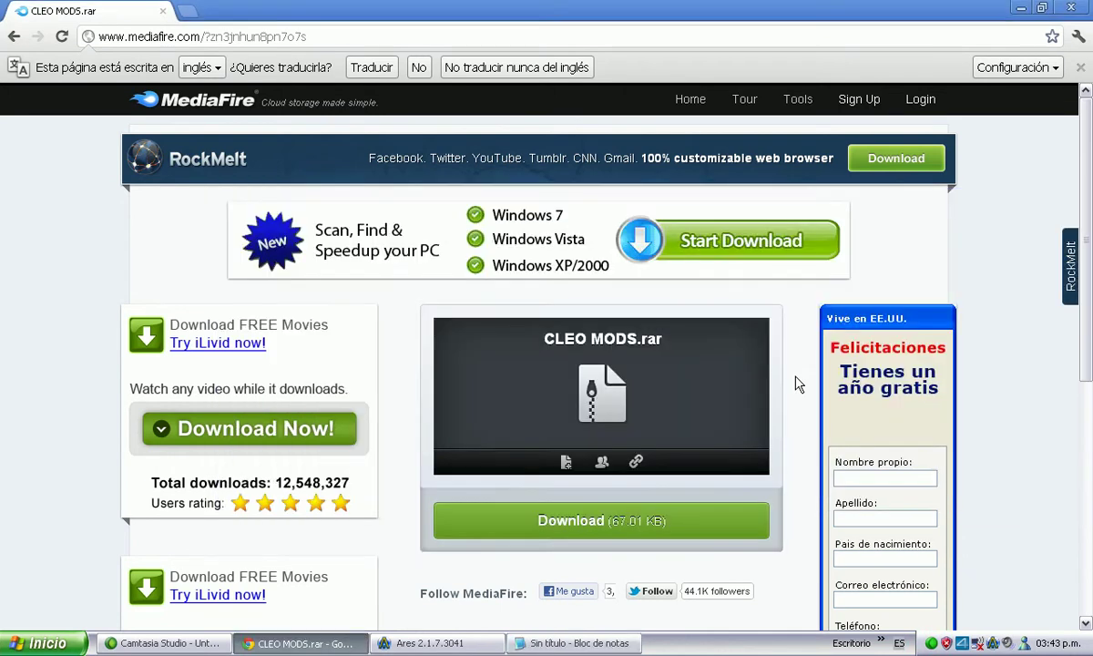
click(576, 521)
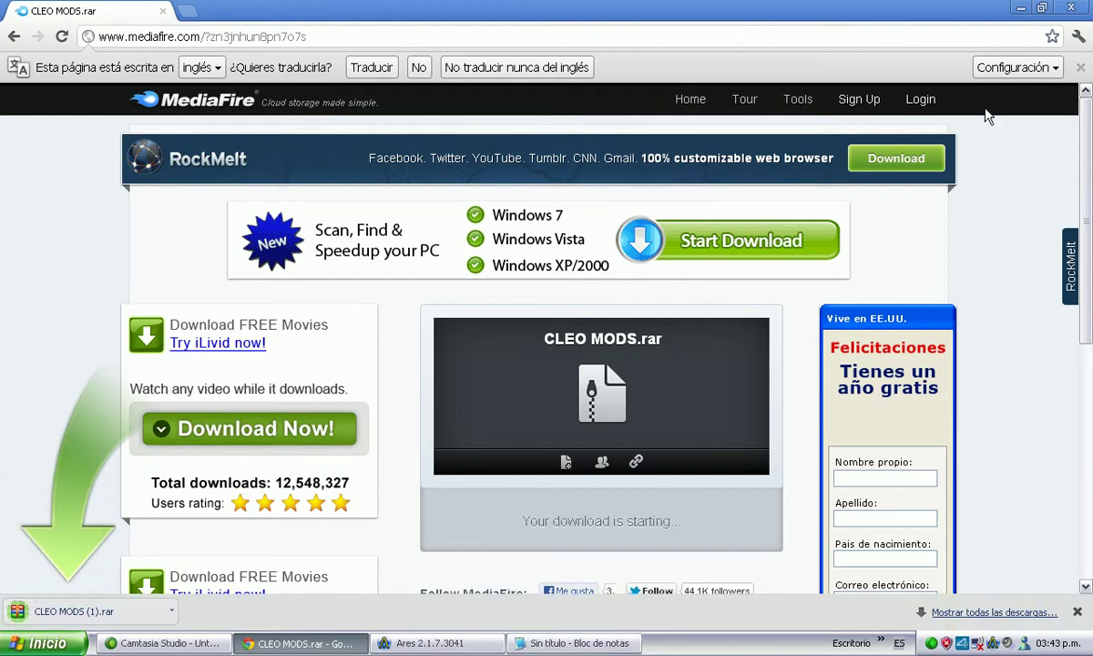
- Close the browser, bring the note back, and append "DESPUES LO DESCOMPRIMEN" to the end of the text
click(1086, 8)
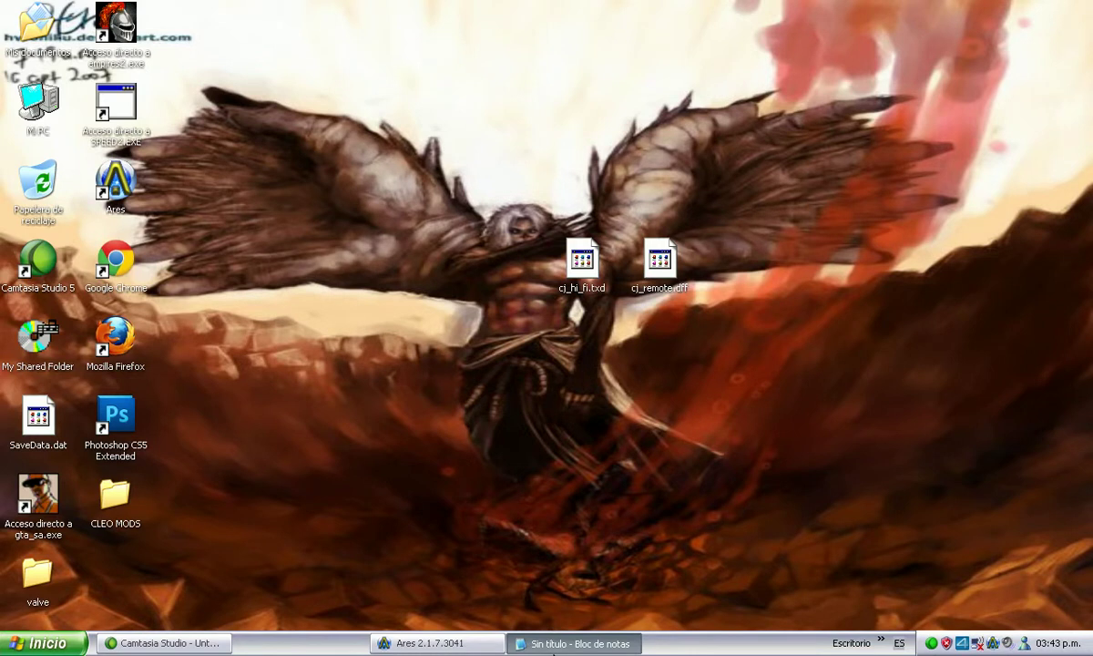
click(437, 643)
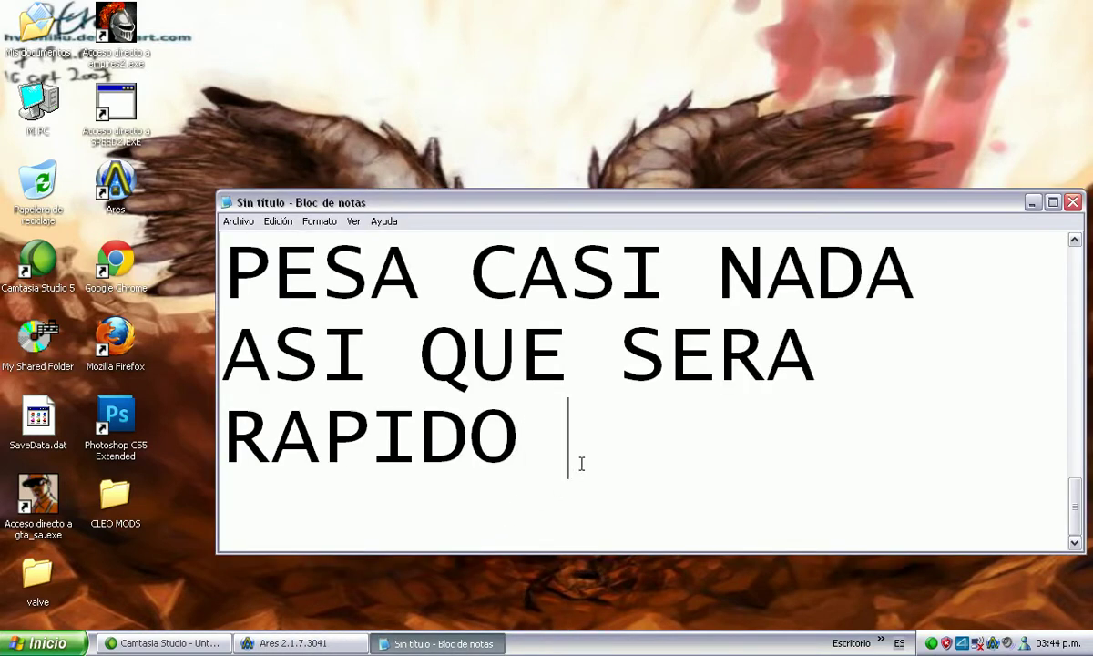
text(DESPUE)
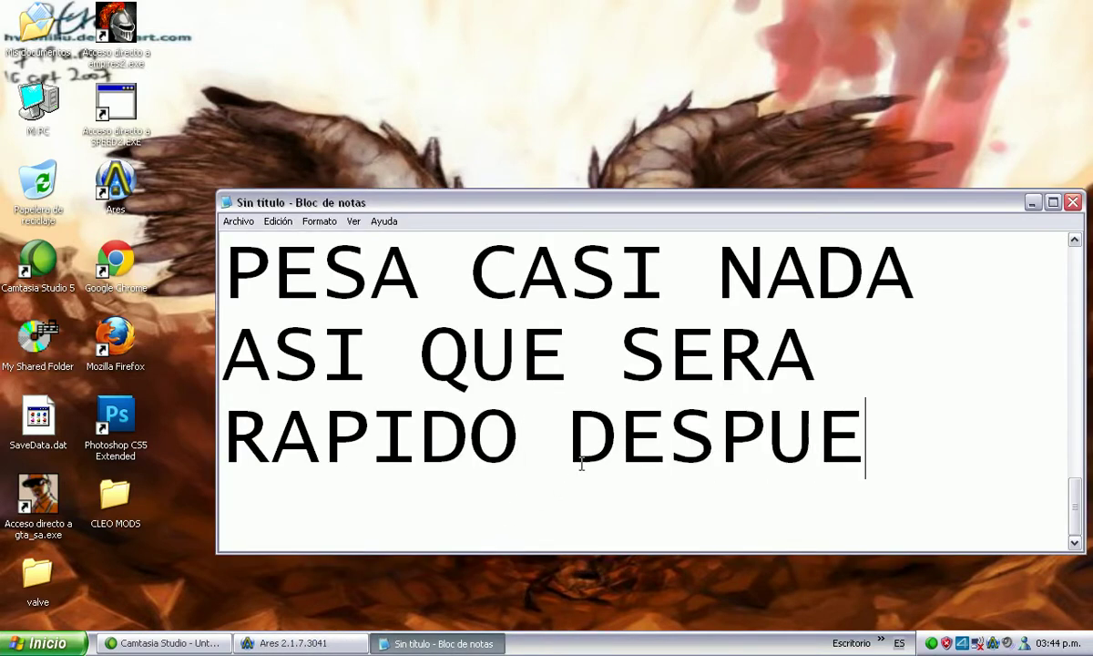
text(S D)
key(BackSpace)
text(LO)
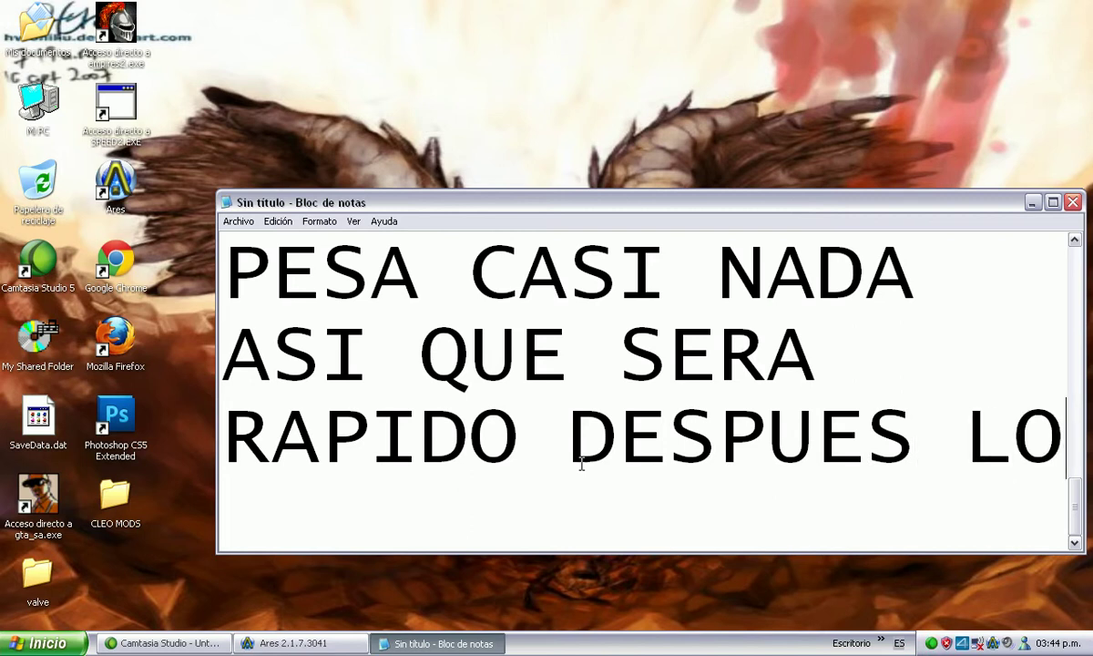
text( DESCAR)
key(BackSpace)
key(BackSpace)
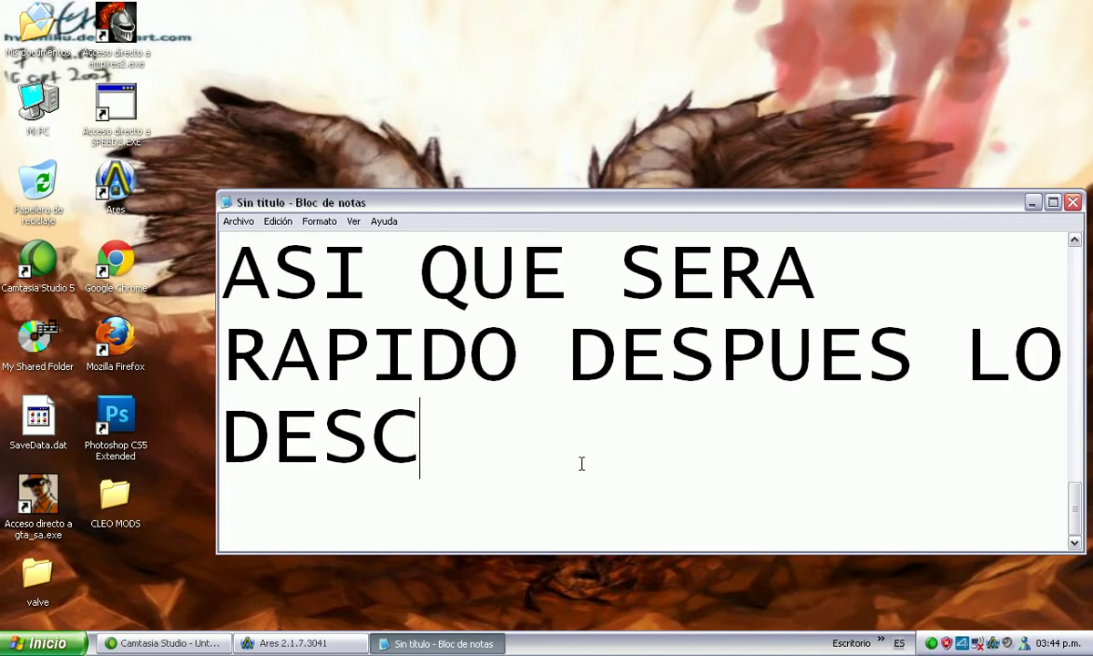
text(OM)
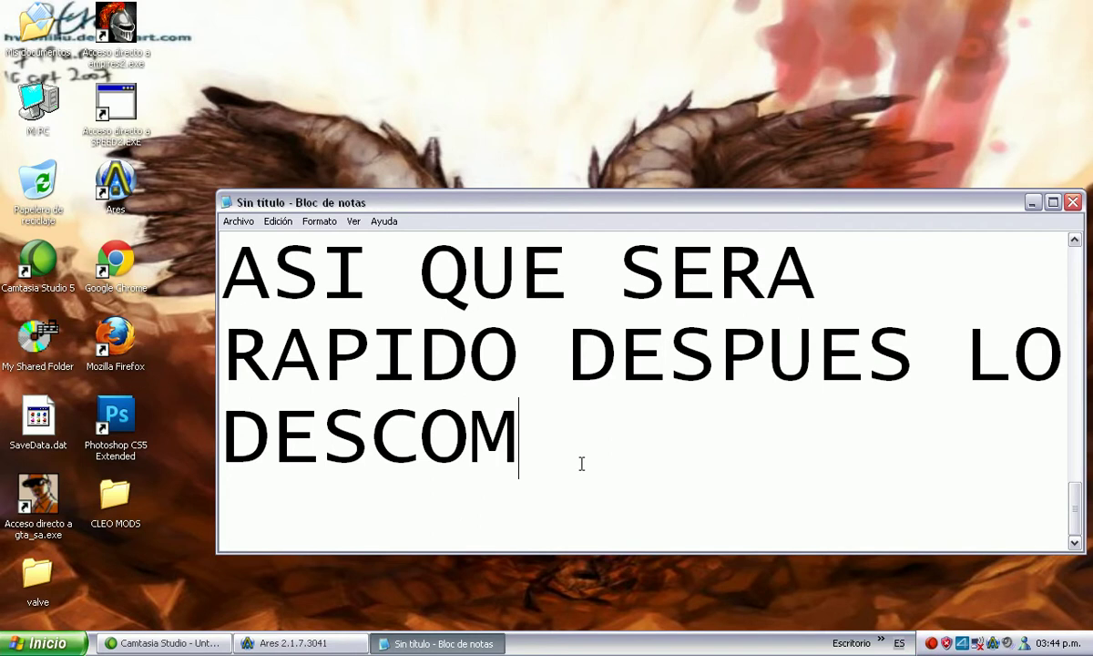
text(PRIMEN )
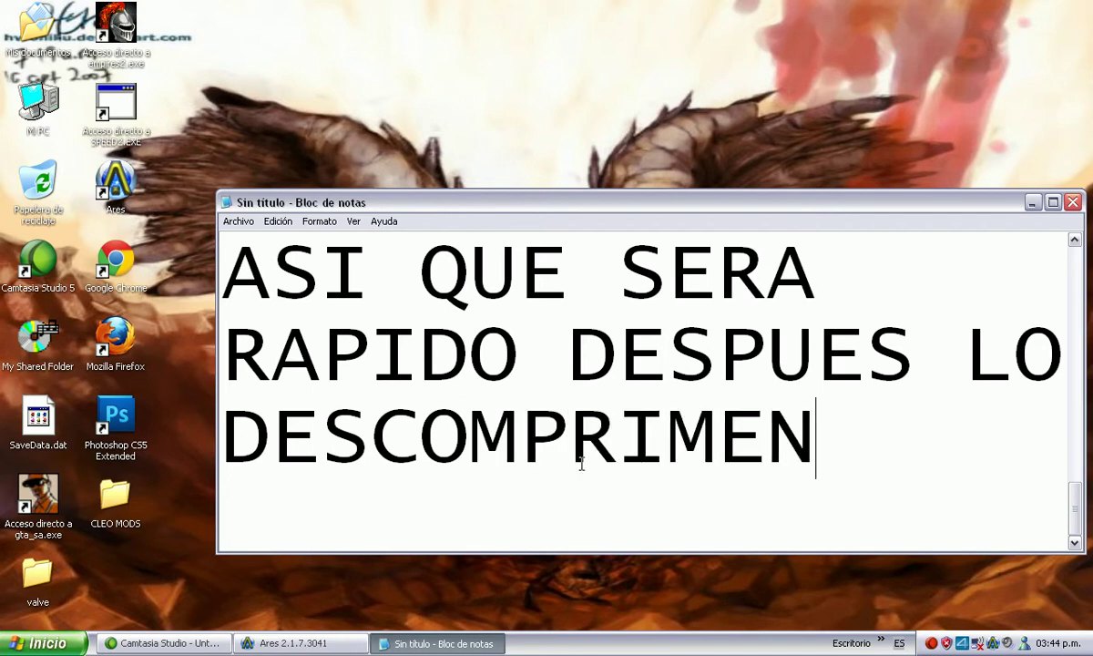
- Continue the note's sentence with "EN LA CARPETA Q LES PEGE LA GANA"
text(EN E)
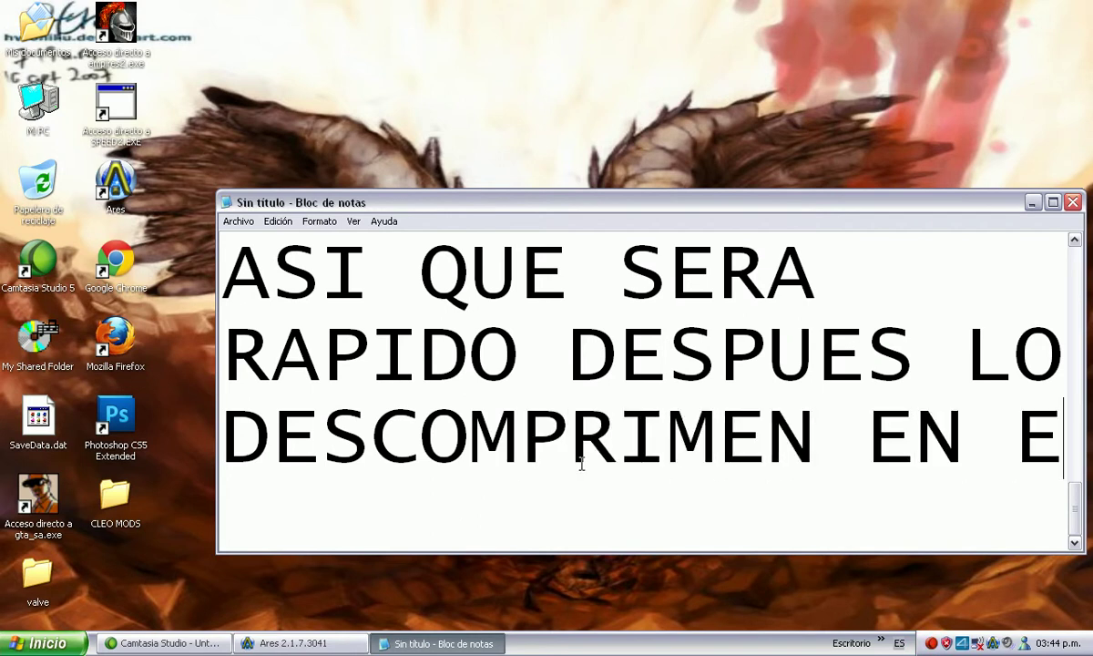
key(BackSpace)
text(LA CA)
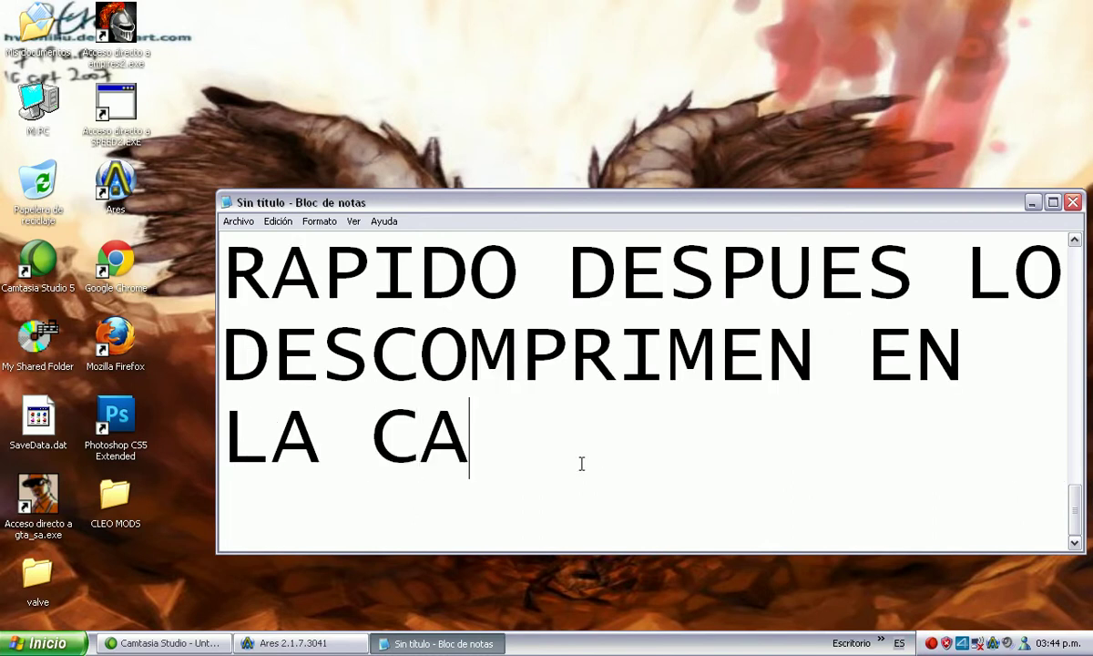
text(RPETA )
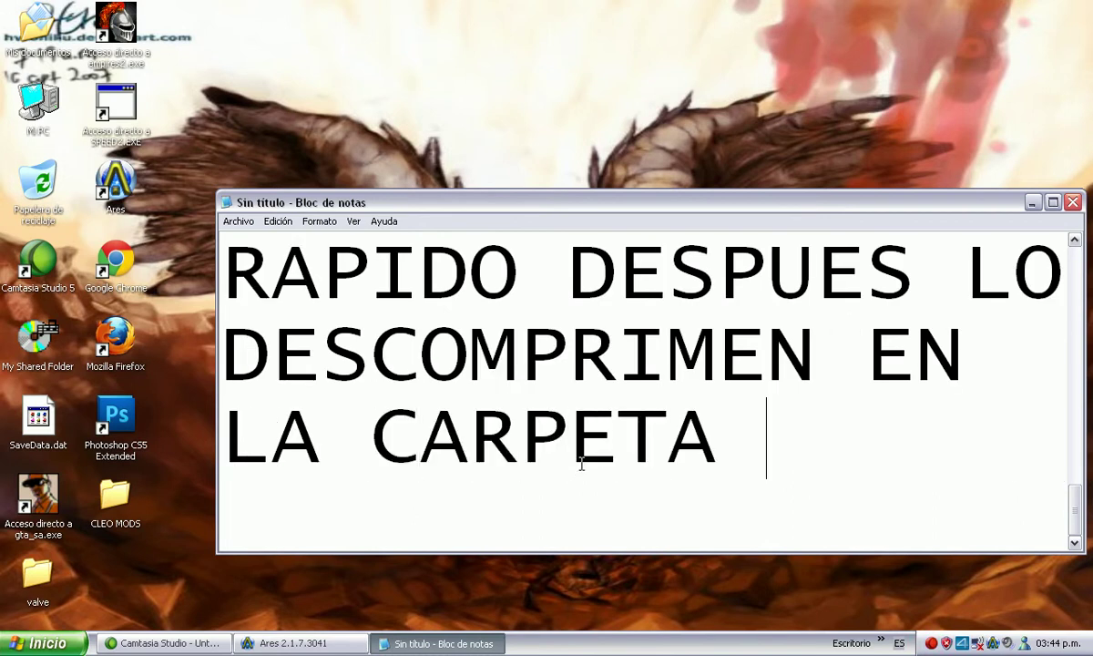
text(Q LES P)
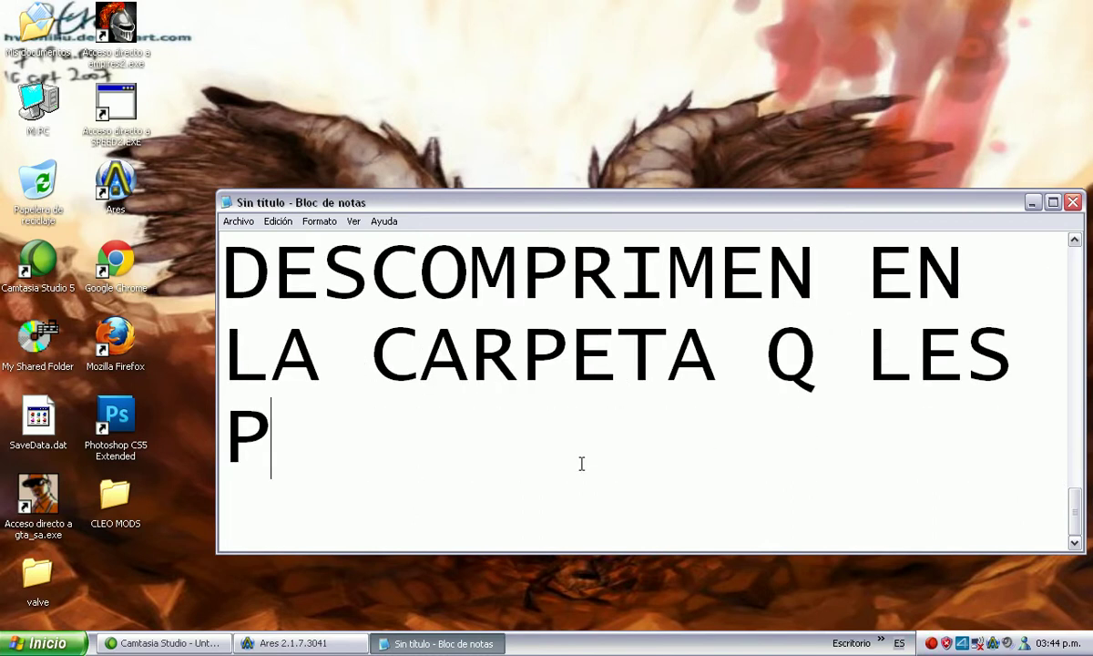
text(EGE LA GA)
key(BackSpace)
text(GANA)
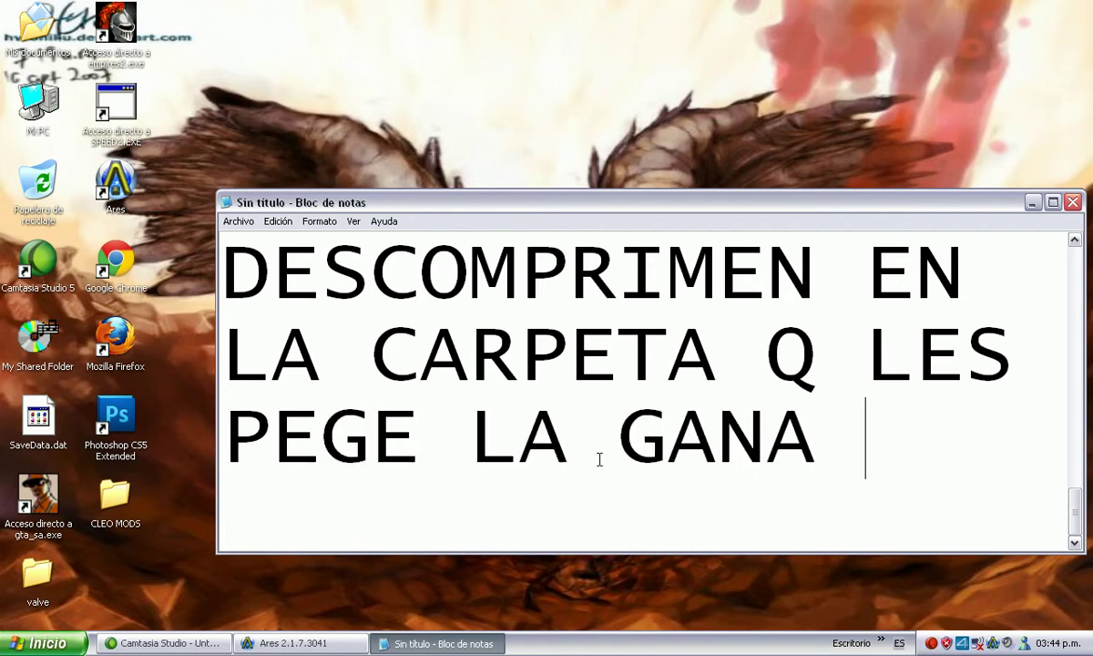
- Minimize the note and extract CLEO MODS.rar in place inside the Downloads folder of Mis documentos
click(1033, 203)
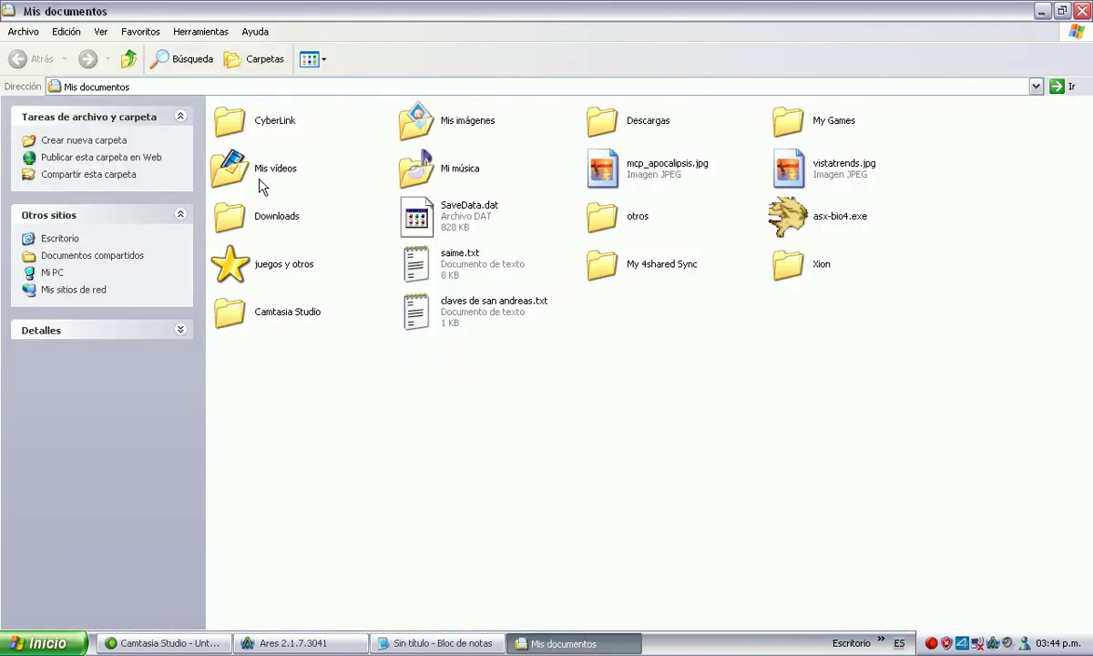
double_click(264, 218)
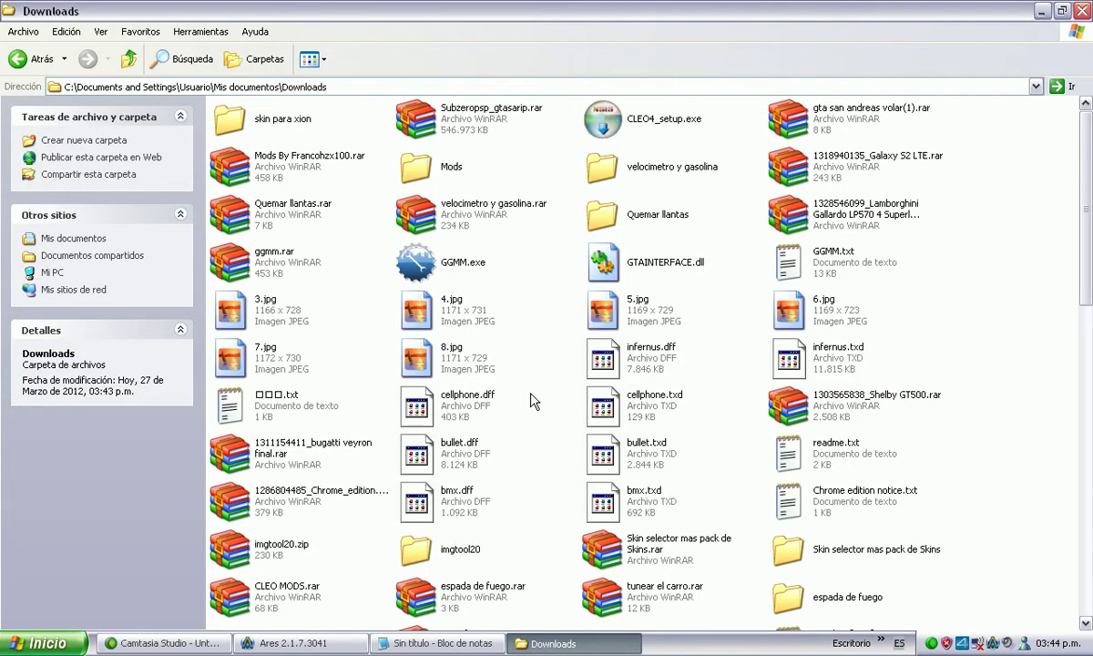
scroll(642, 312, down, 6)
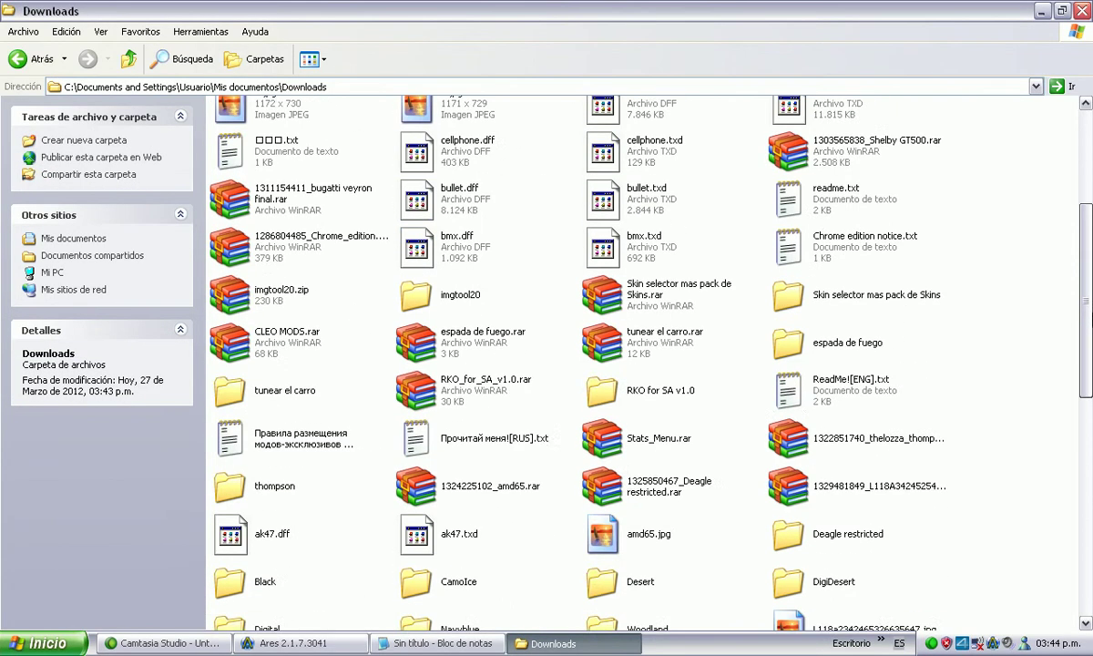
click(268, 325)
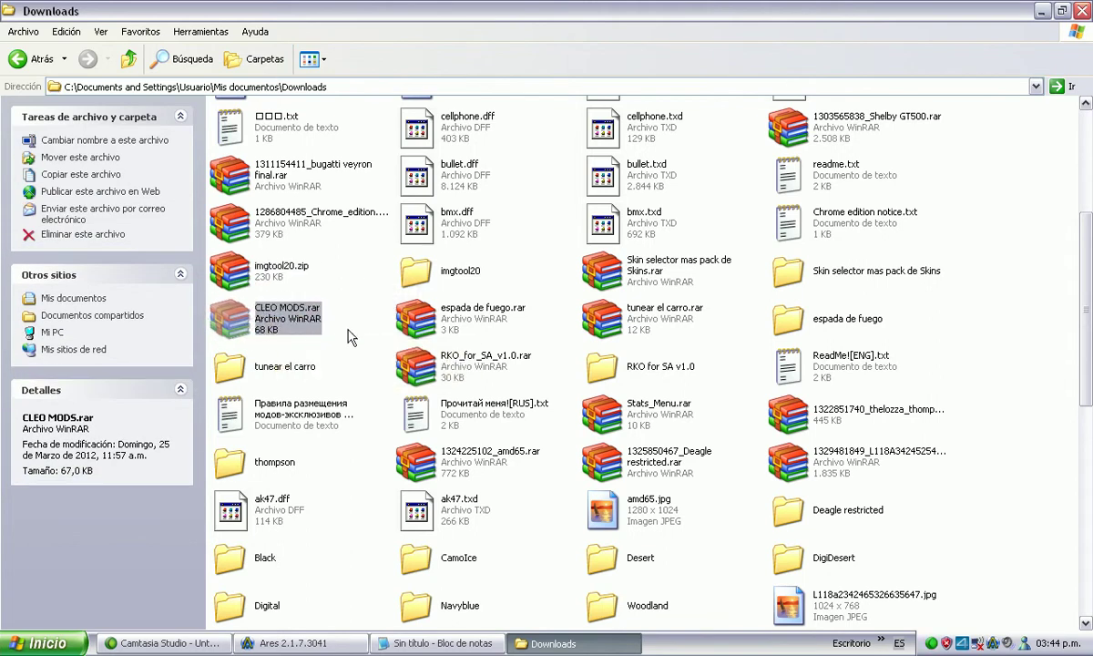
click(296, 365)
right_click(280, 319)
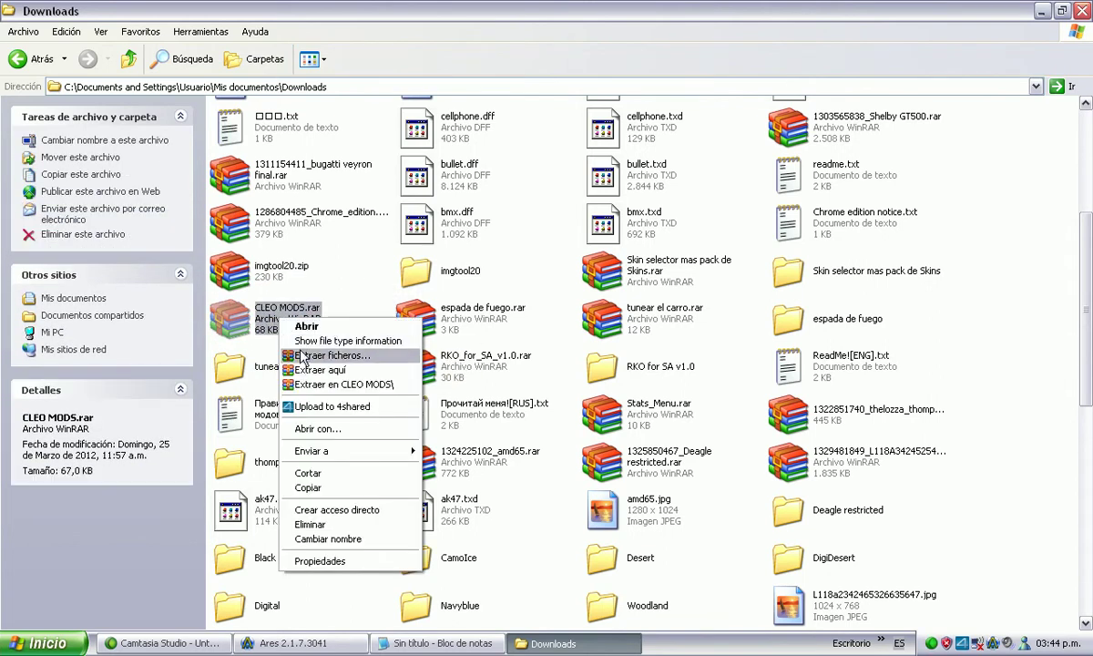
click(315, 369)
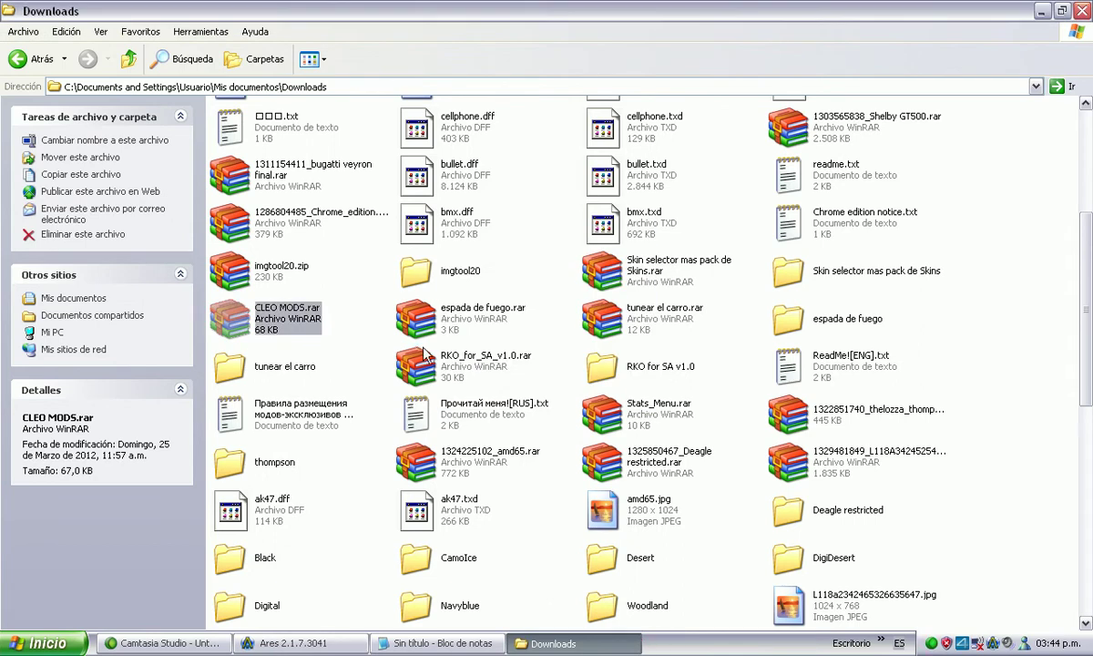
- Move the extracted CLEO MODS folder from Downloads to an empty desktop area, replacing all existing files, and close the Downloads window
scroll(380, 348, down, 3)
scroll(381, 348, down, 3)
drag(695, 604, 701, 607)
click(1062, 12)
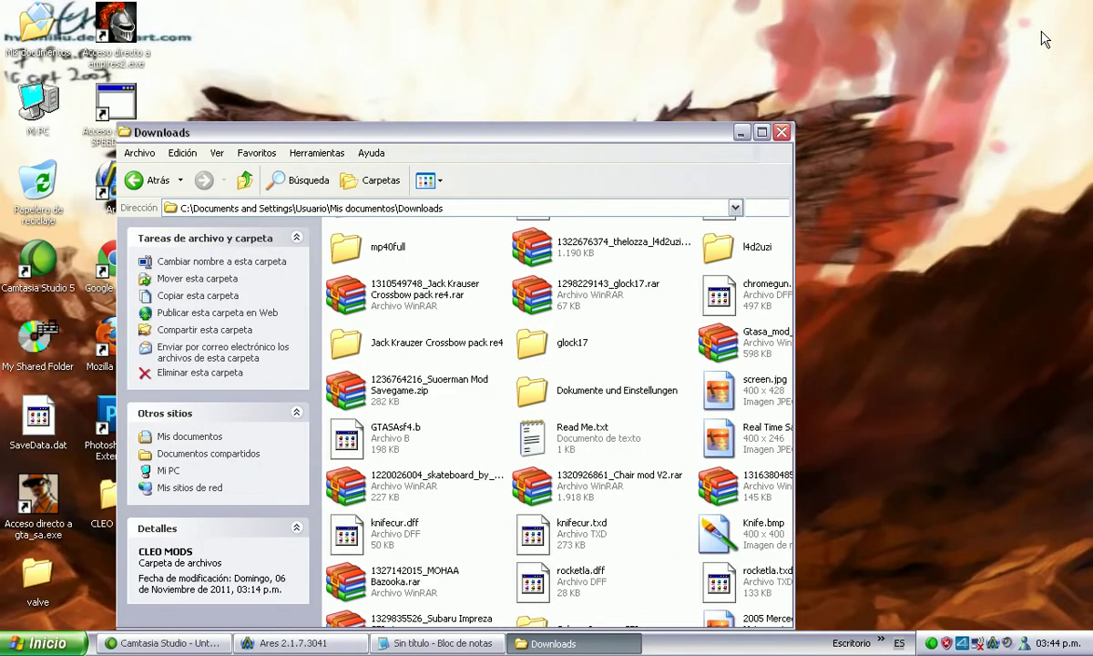
drag(390, 617, 881, 448)
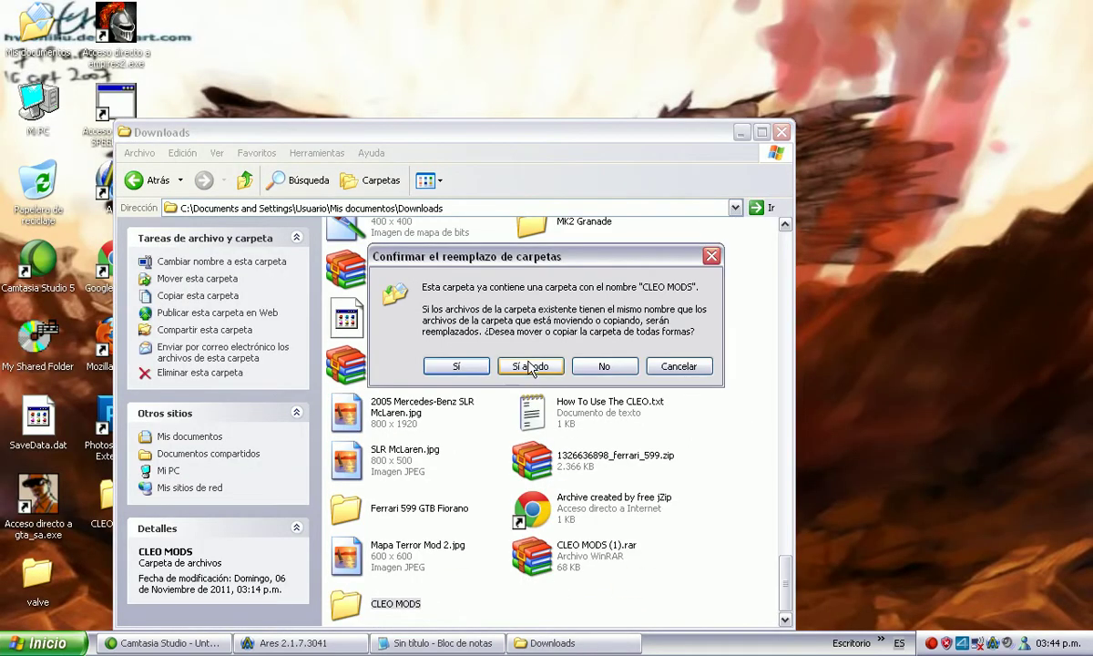
click(533, 368)
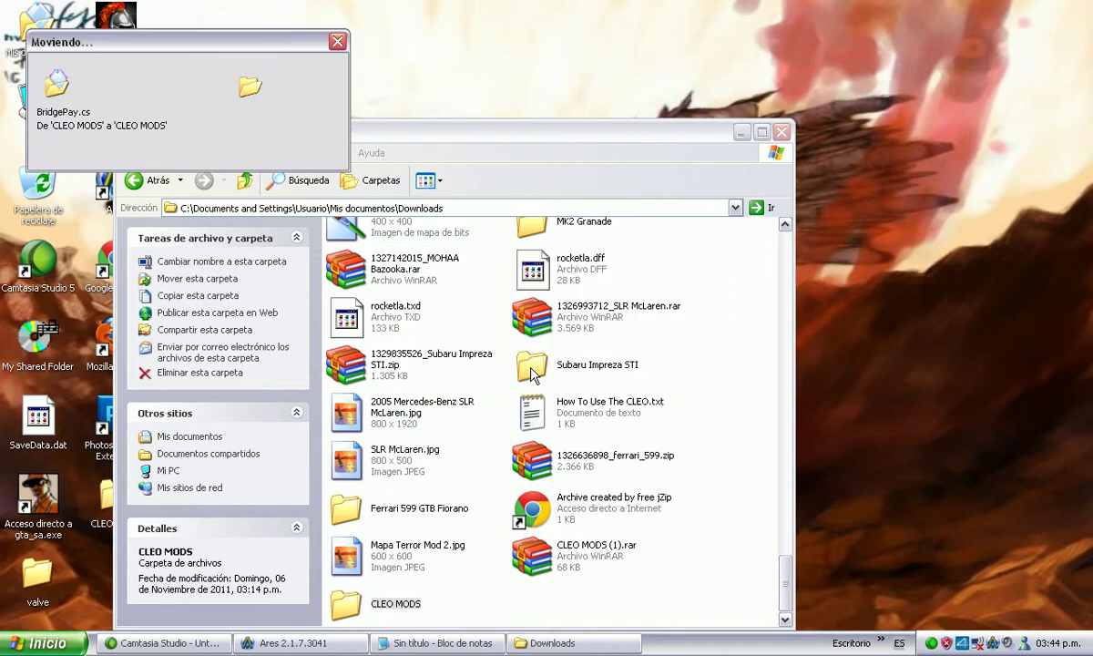
click(781, 133)
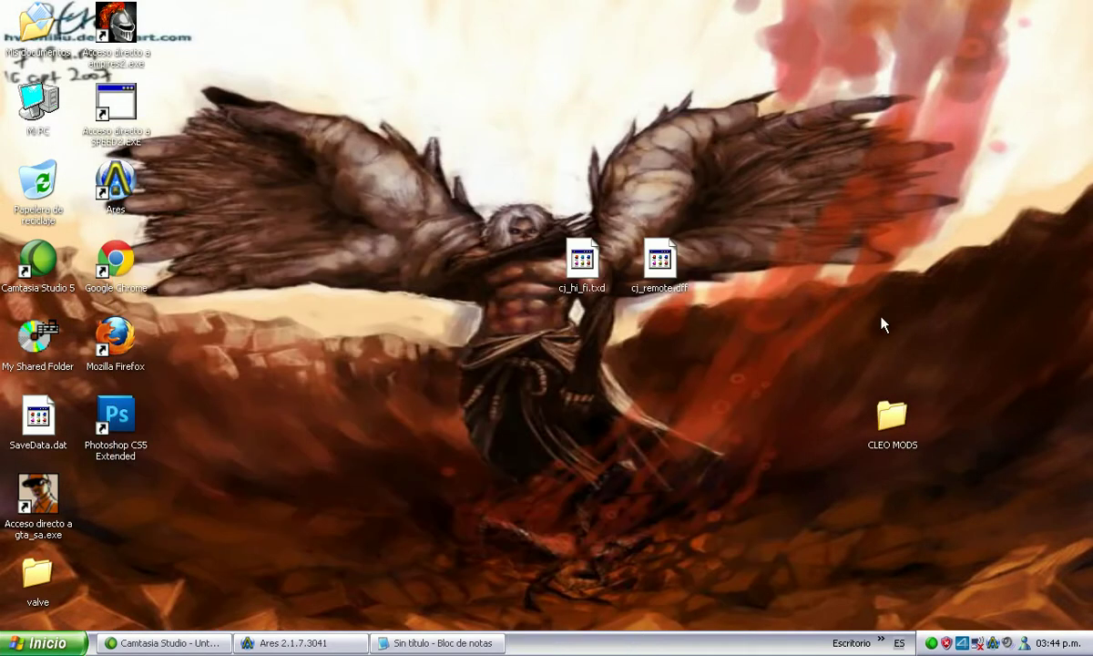
drag(892, 415, 348, 339)
drag(262, 257, 359, 415)
- Reopen the note and append "OSEA LO LE DAN A CLIK DERECHO" to the end of the text
click(429, 643)
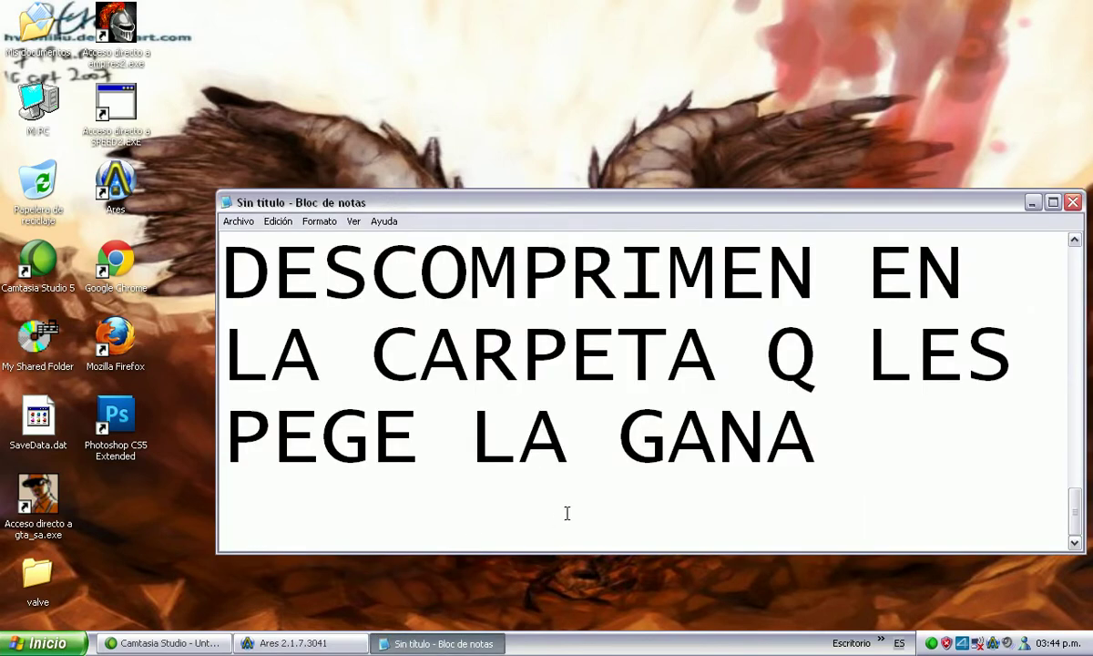
text(OSEA LO ES)
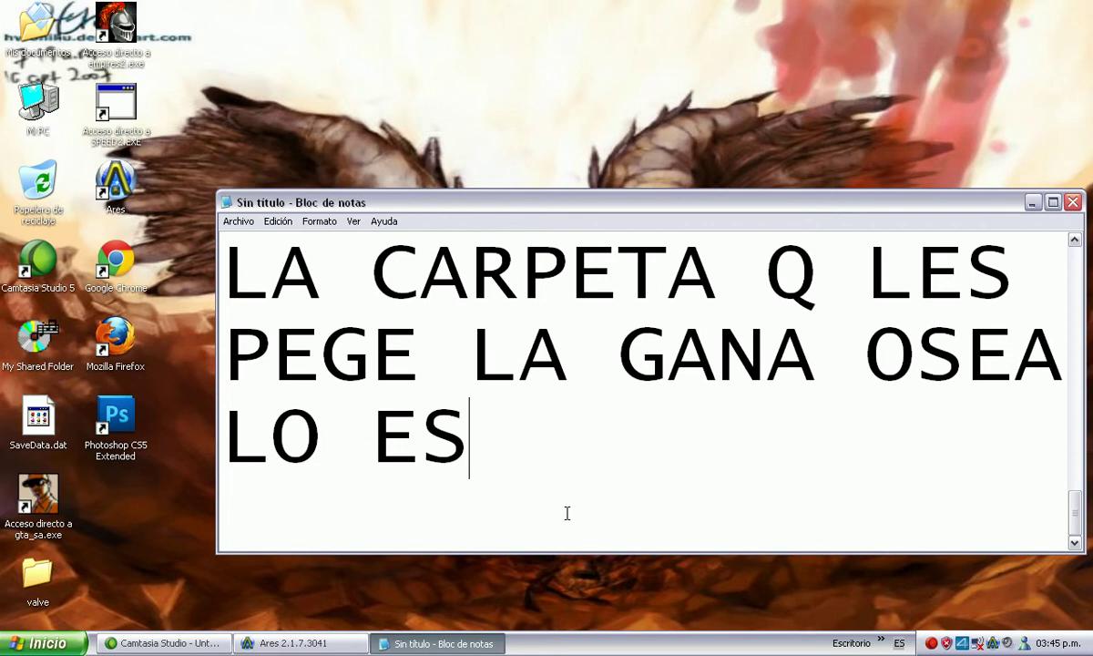
key(BackSpace)
key(BackSpace)
text(LE DAN A EXTRA)
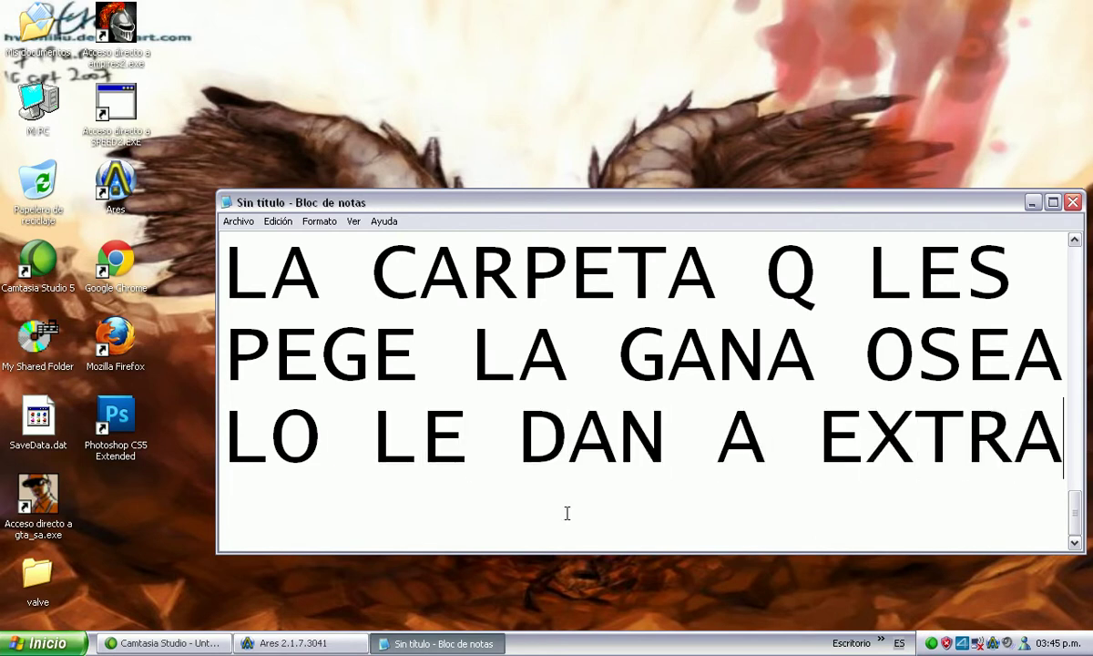
key(BackSpace)
key(BackSpace)
key(BackSpace)
key(BackSpace)
key(BackSpace)
text(CLIK DE)
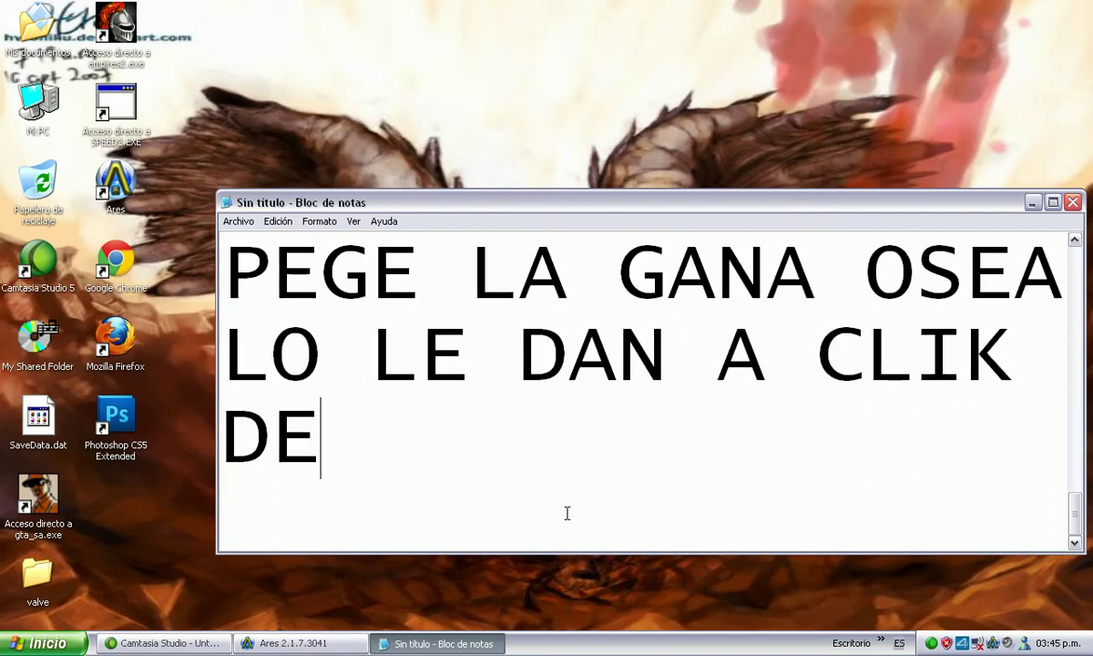
text(RECHO)
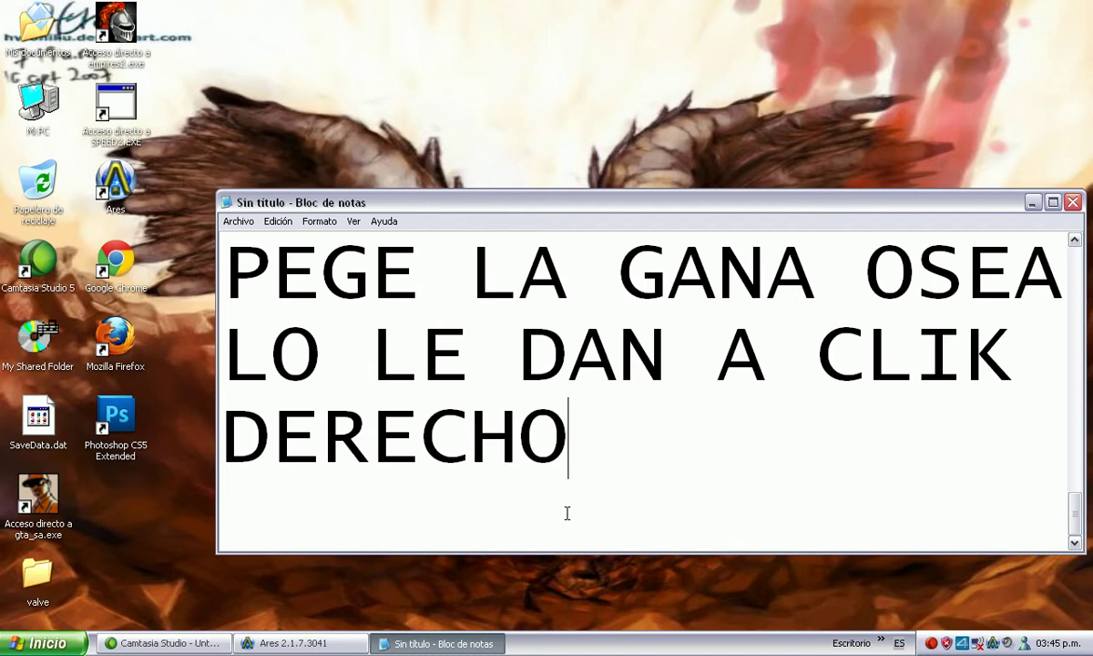
- Complete the extraction instruction in the note with "Y A EXTRAER AQUI"
text( Y A EXR)
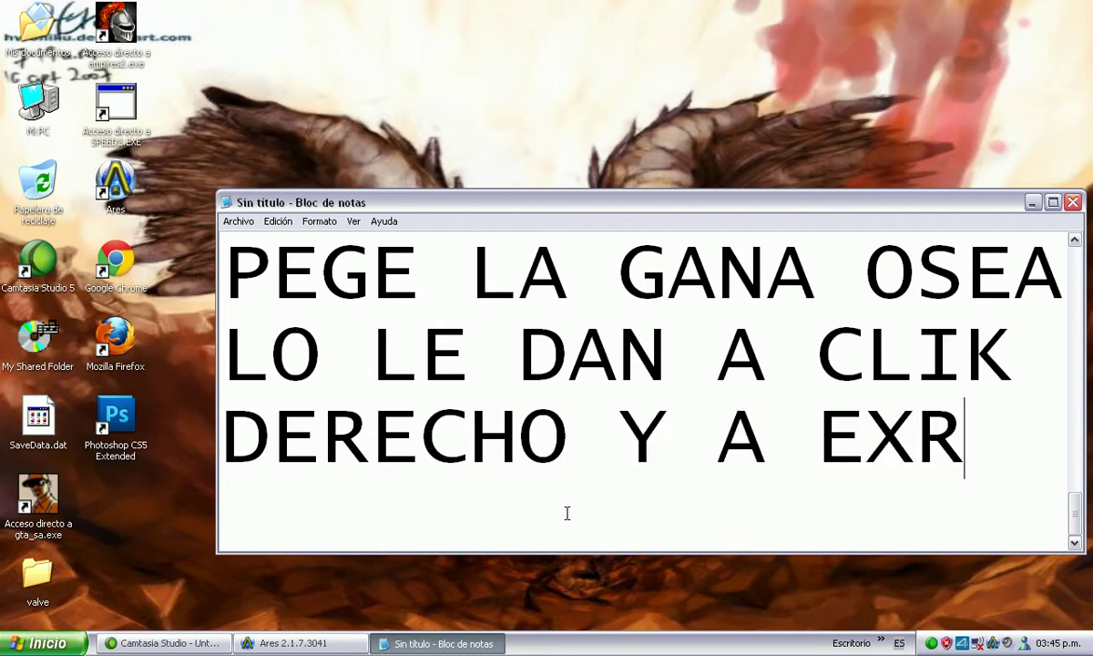
key(BackSpace)
text(T)
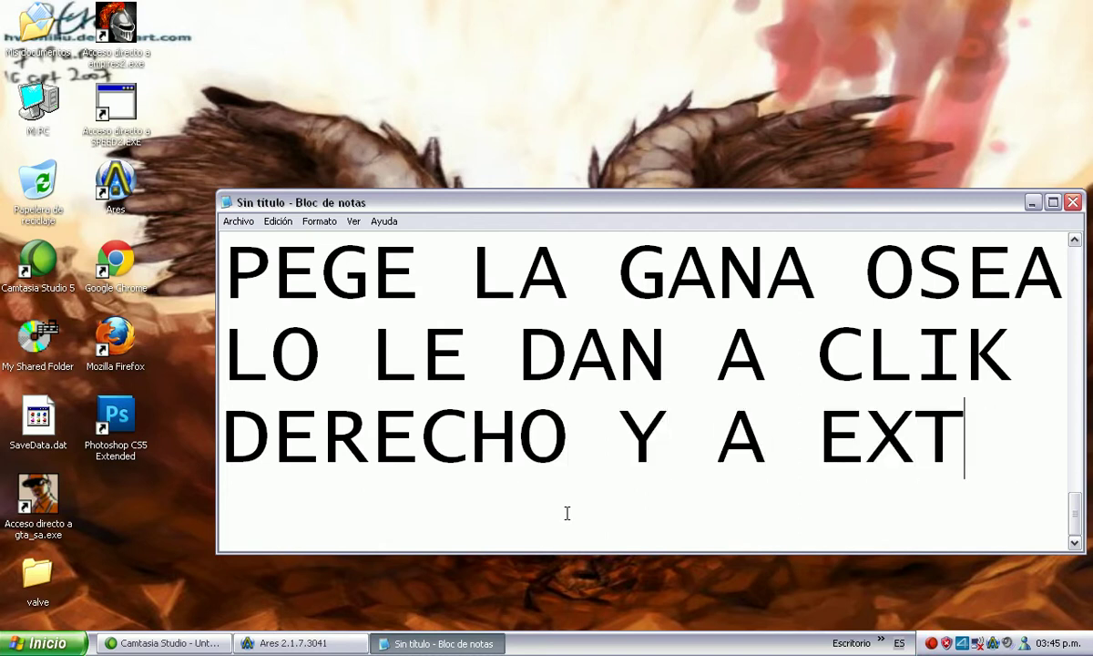
text(AR)
key(BackSpace)
key(BackSpace)
text(RE)
key(BackSpace)
text(AE)
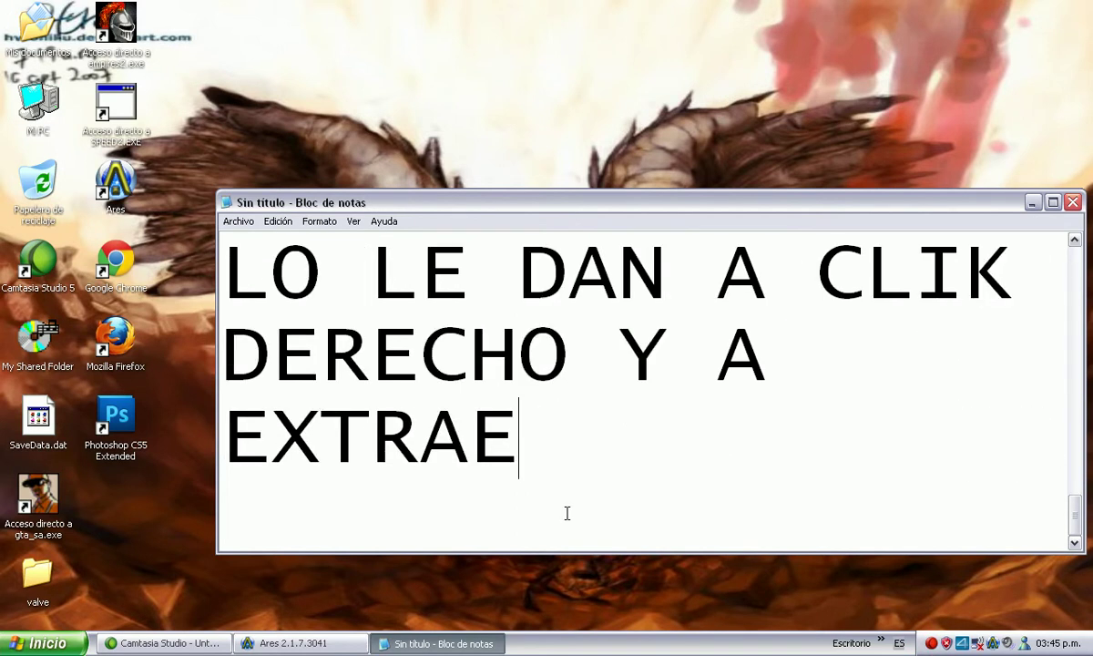
text(R AQUI)
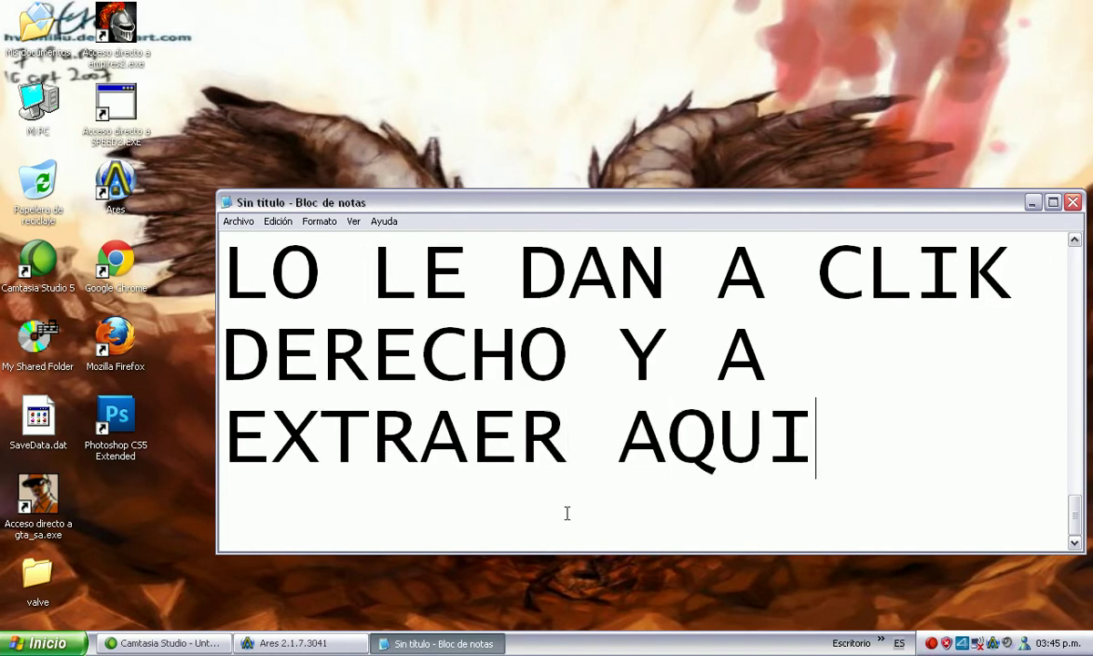
- Minimize the note and move the CLEO MODS folder into the desktop icon column below the Photoshop CS5 shortcut
click(1032, 202)
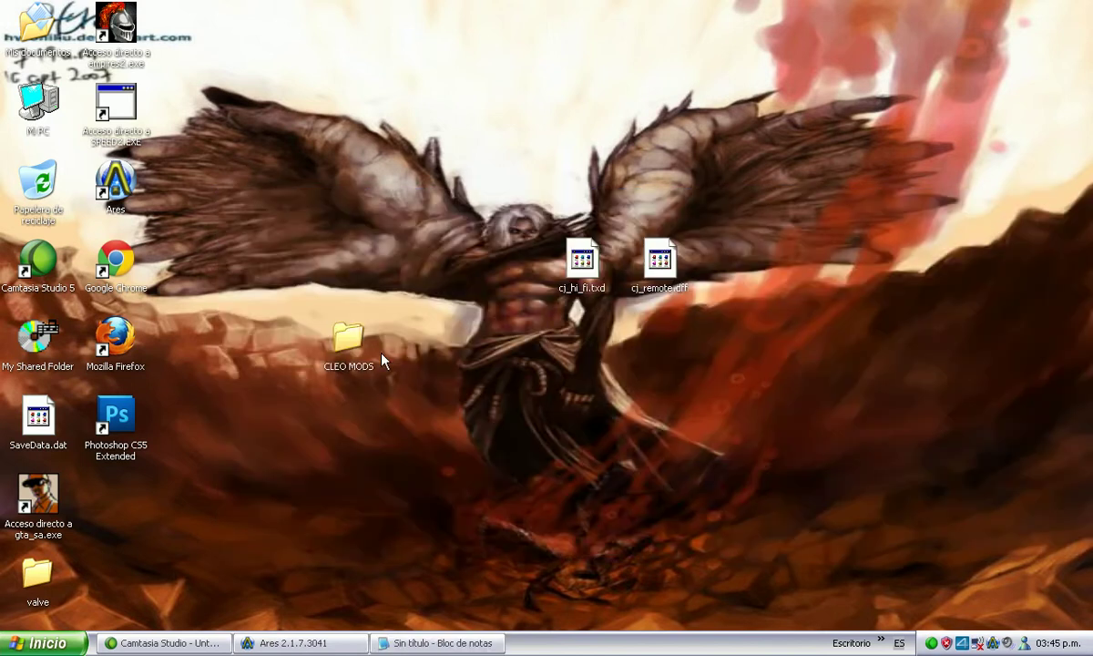
drag(178, 528, 137, 515)
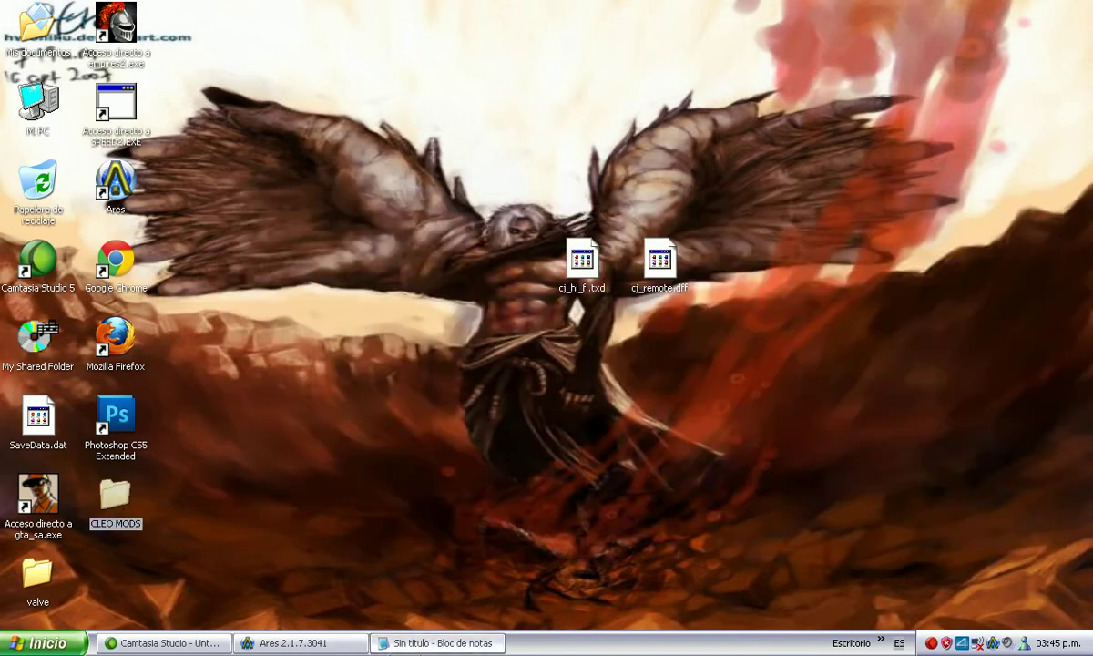
- Reopen the note and append "LES SALDRA ESTA CARPETA" after the extraction instruction
click(438, 643)
text(LE)
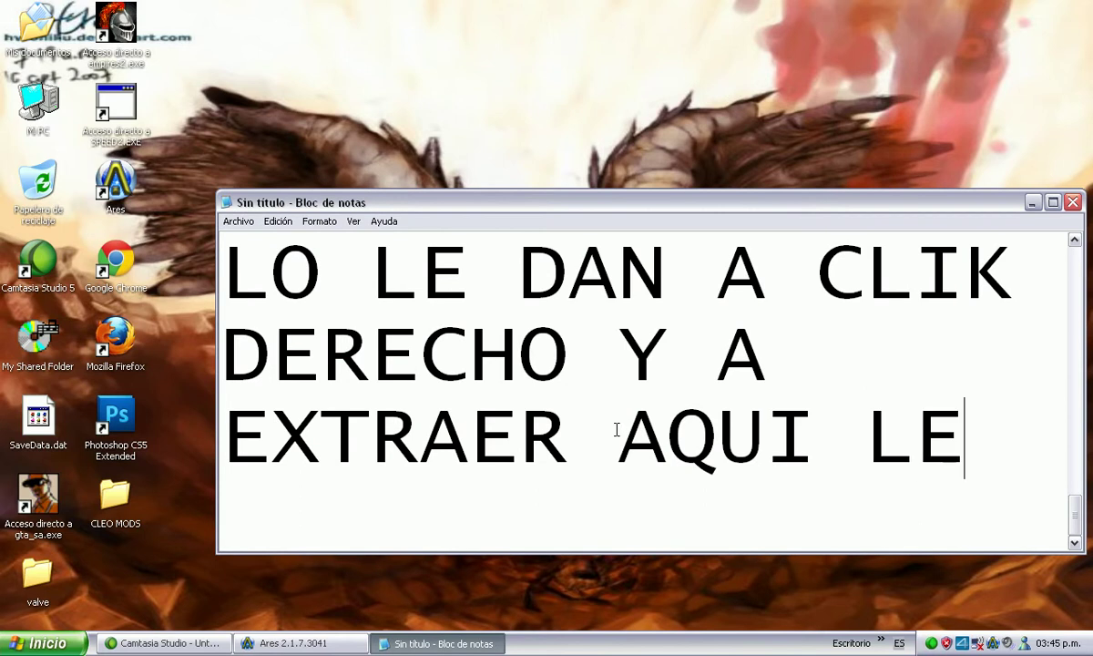
text(S SALF)
key(BackSpace)
text(DRA ES)
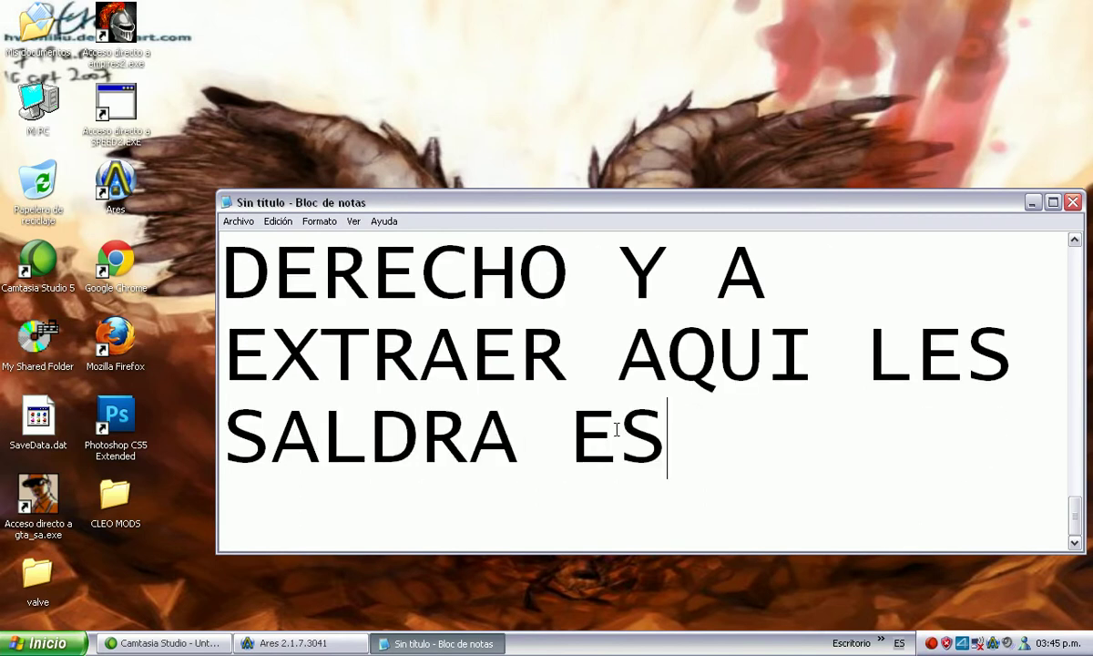
text(TA CARPE)
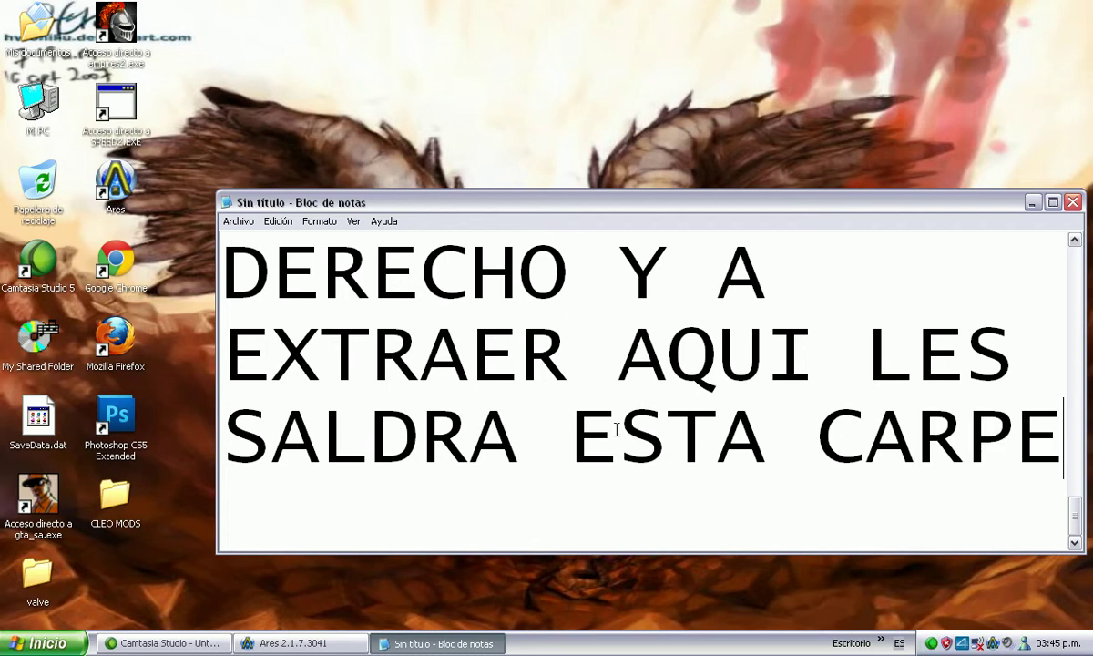
text(TA)
- With the note minimized, move the CLEO MODS folder to an empty area in the lower middle of the desktop and open it
click(1032, 202)
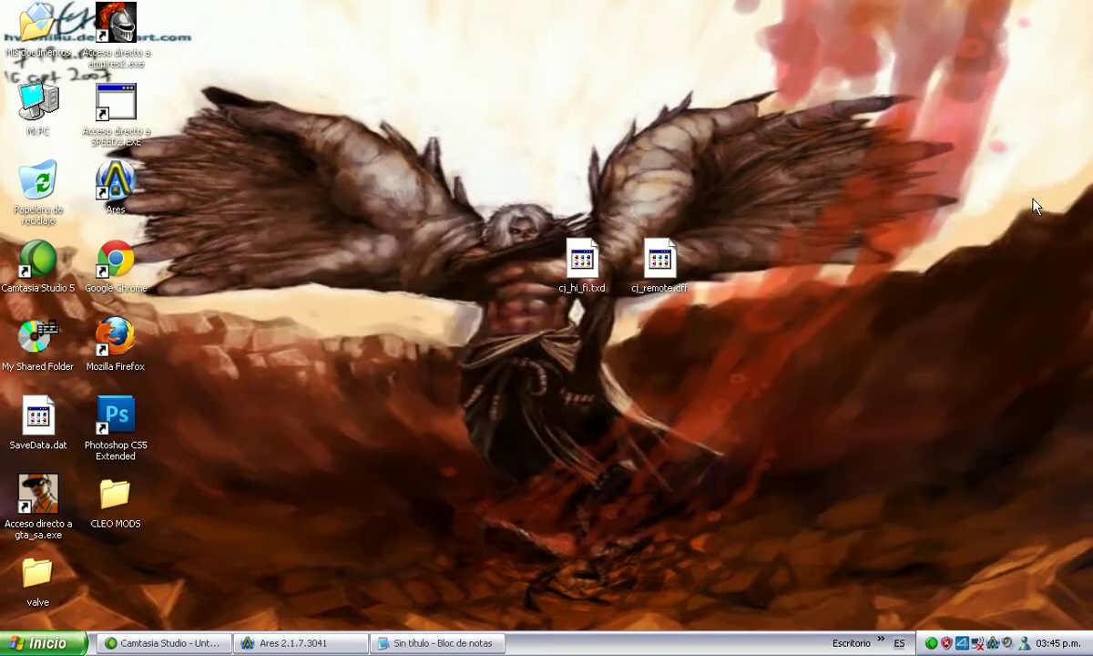
click(100, 490)
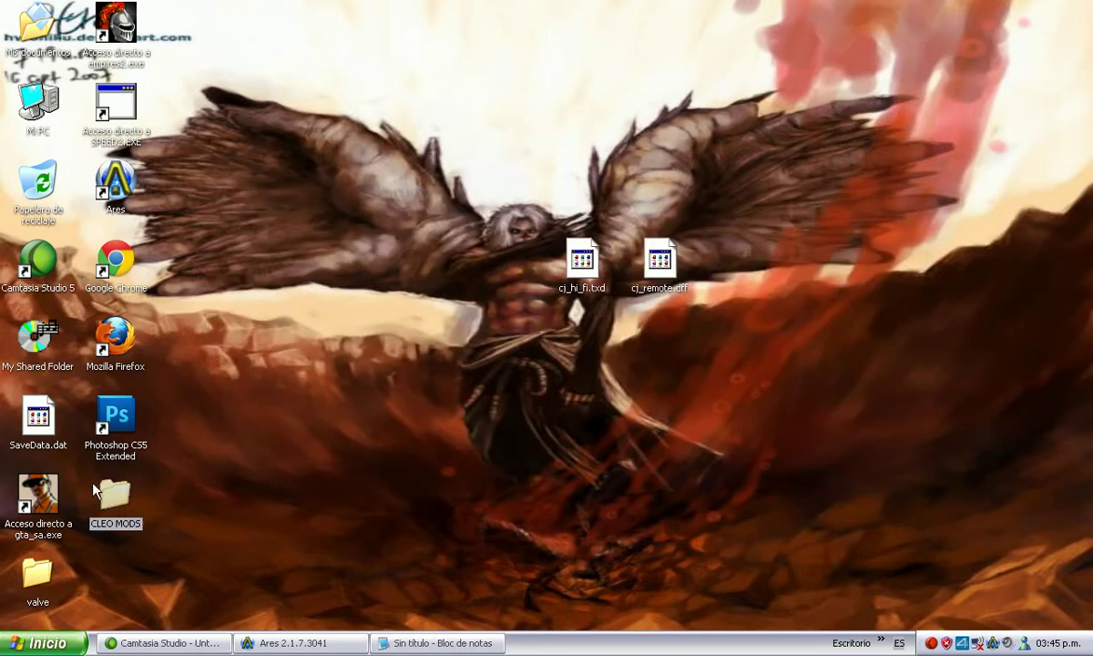
click(187, 516)
drag(108, 490, 496, 490)
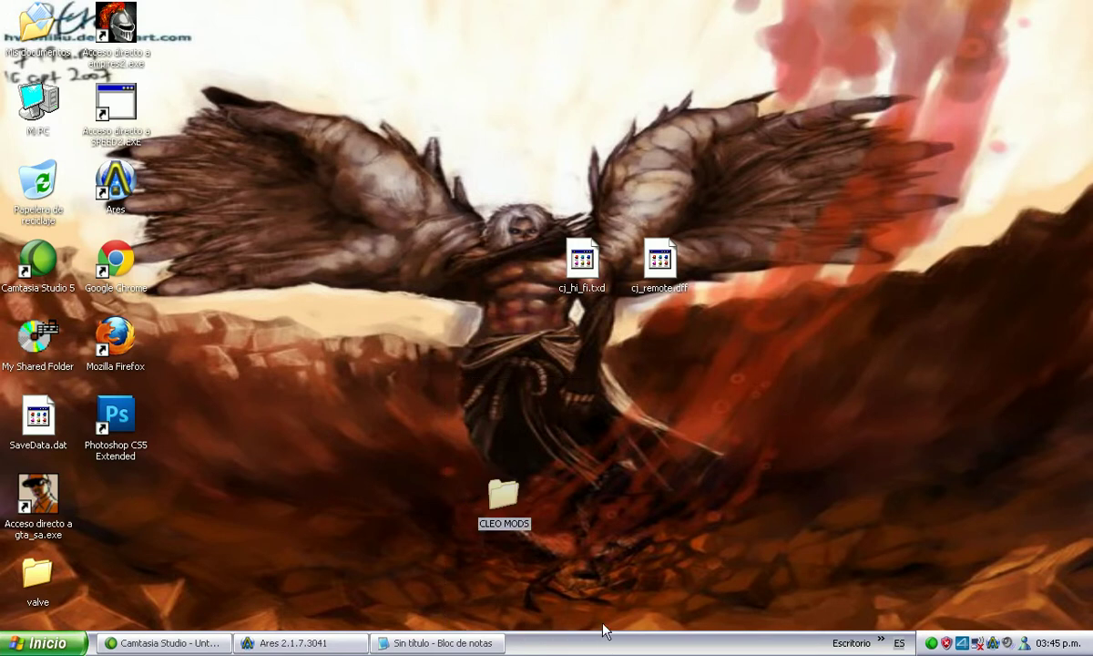
double_click(499, 497)
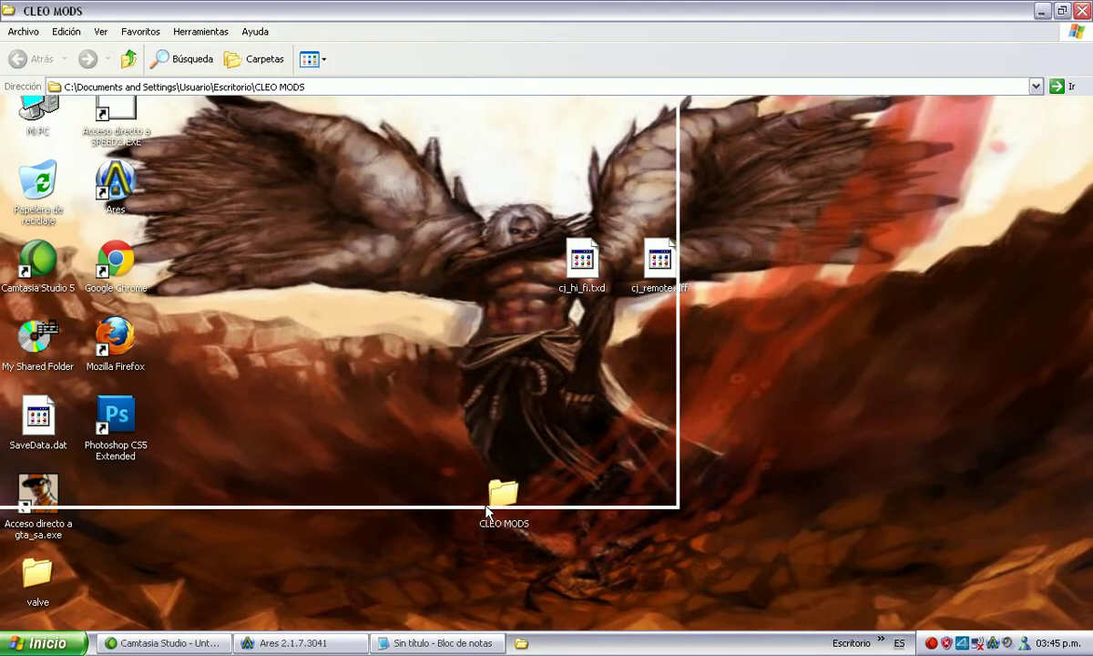
- Bring the note back over the folder window and append "BUENO COPIAN LOS ARCHIVOS" to its text
click(438, 643)
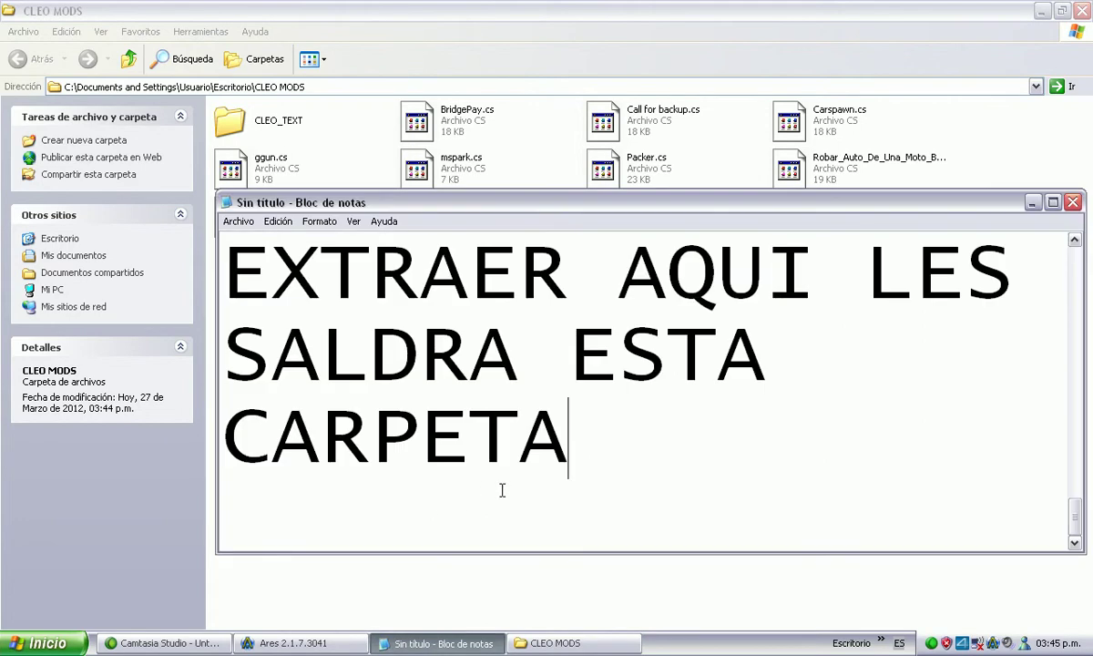
text(BUEN)
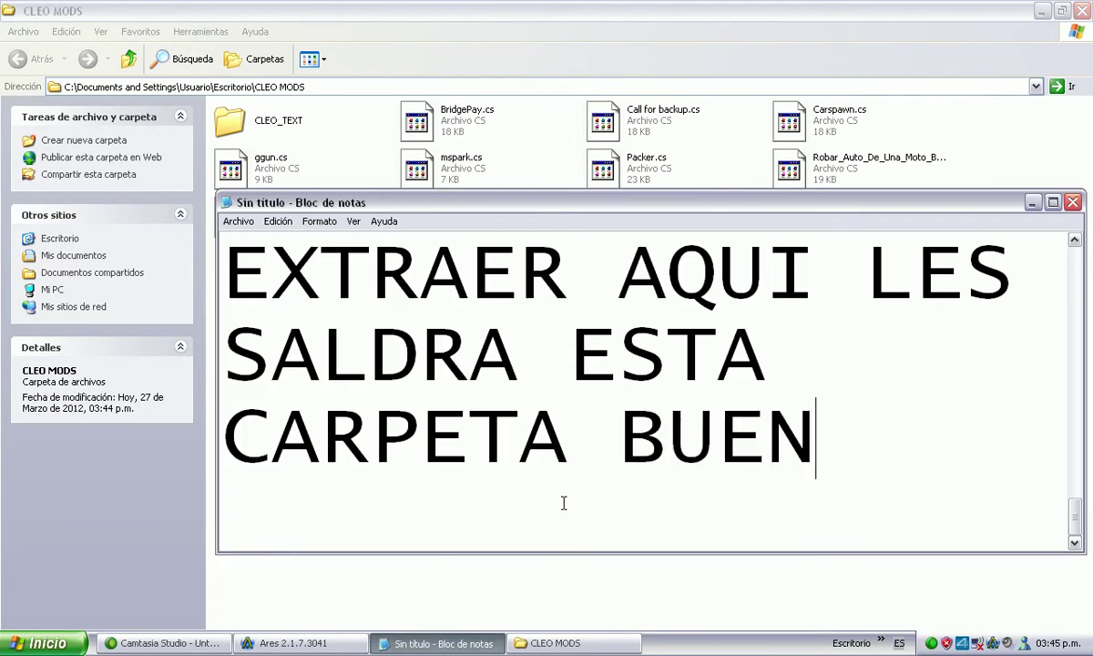
text(O COPIAN L)
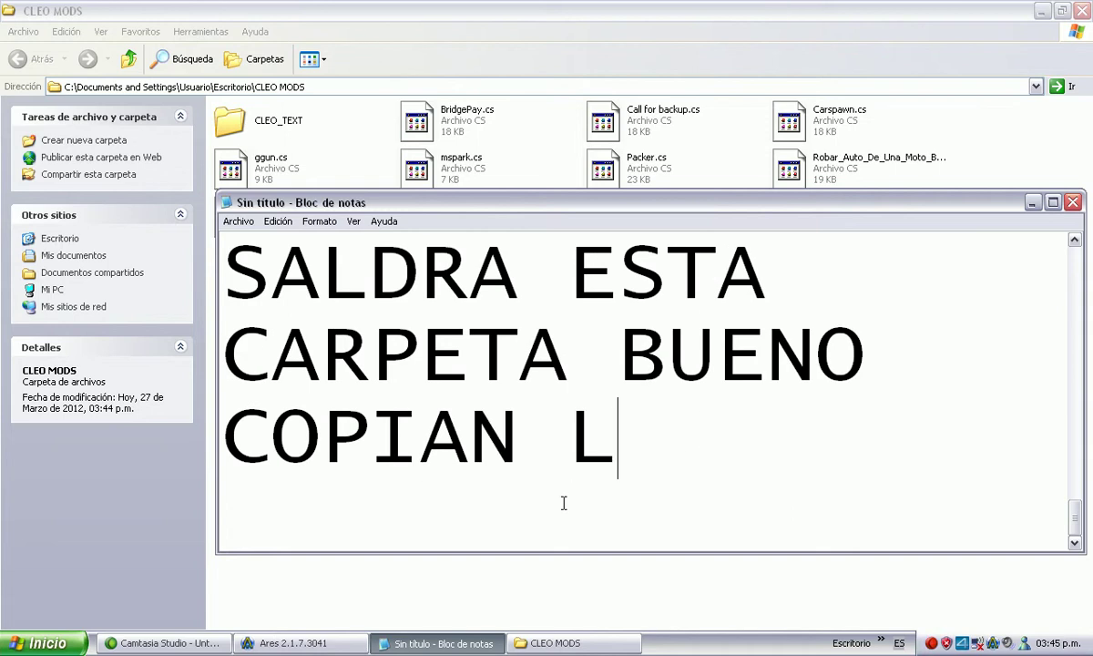
text(OS ARC)
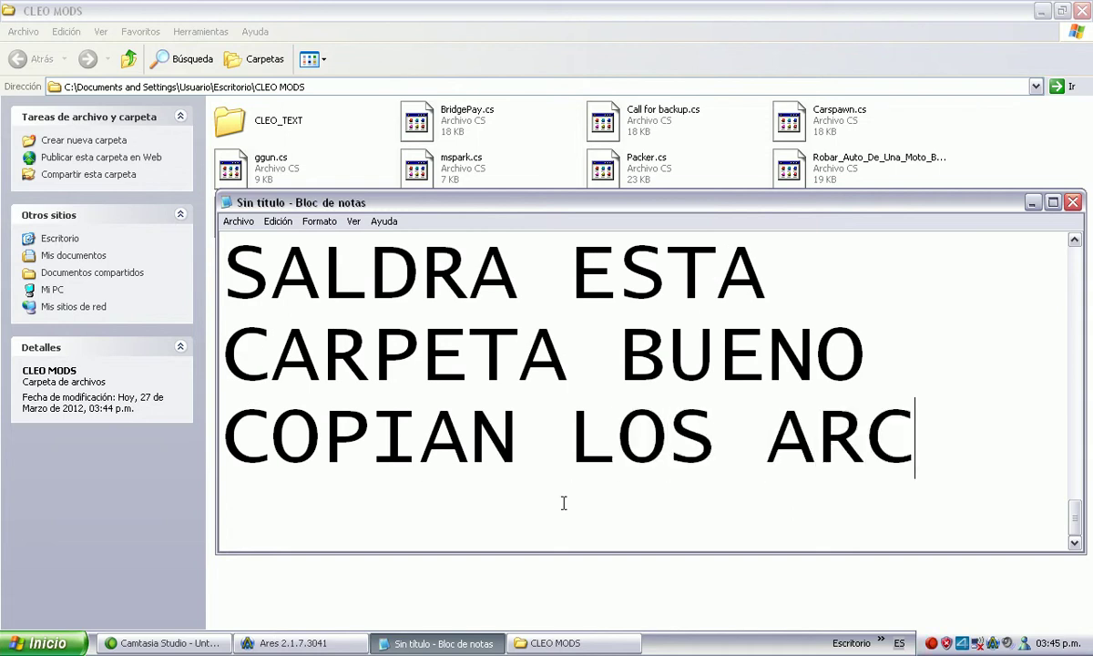
text(HIVOS)
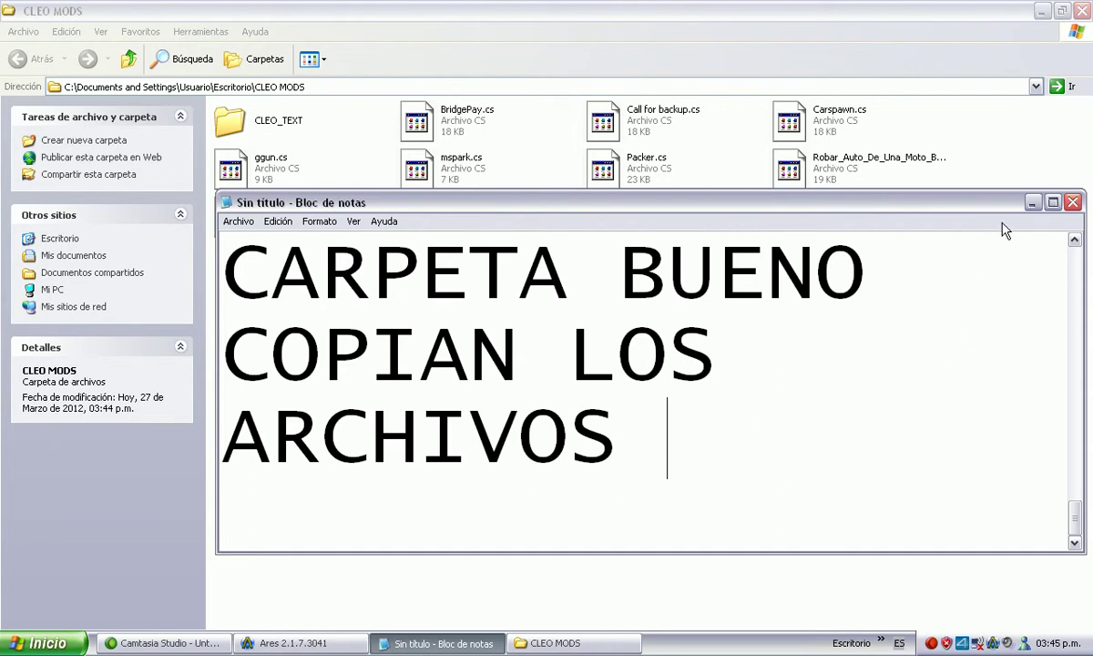
- Move the note window below the CLEO MODS file list and append "HAY VARIOS" to the text
drag(970, 207, 946, 331)
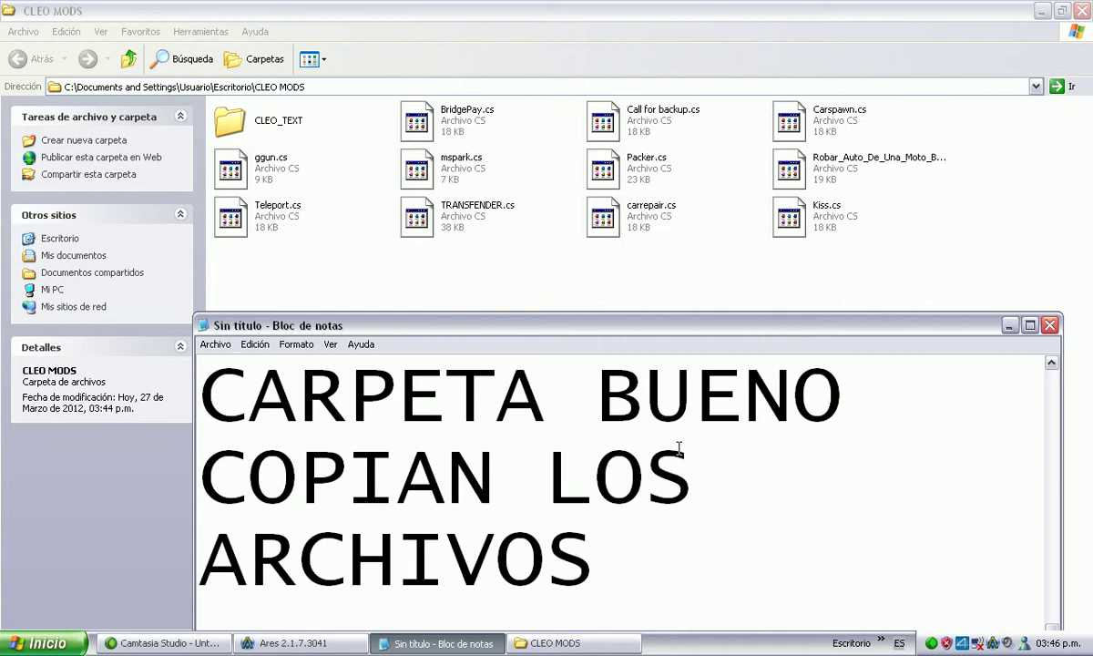
text(EL)
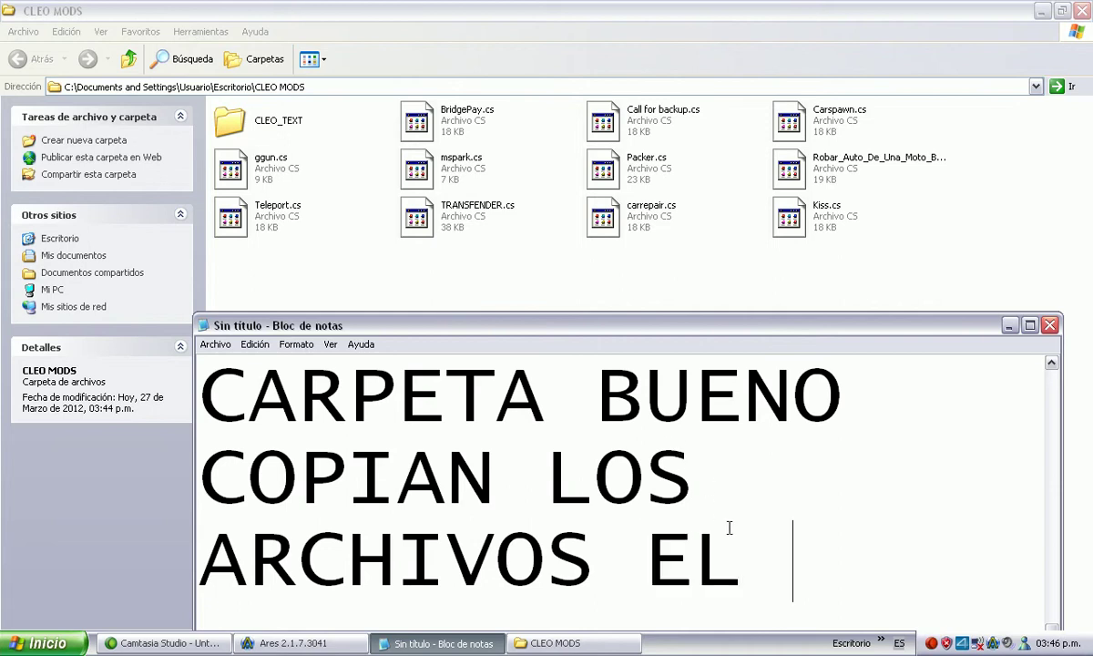
key(BackSpace)
key(BackSpace)
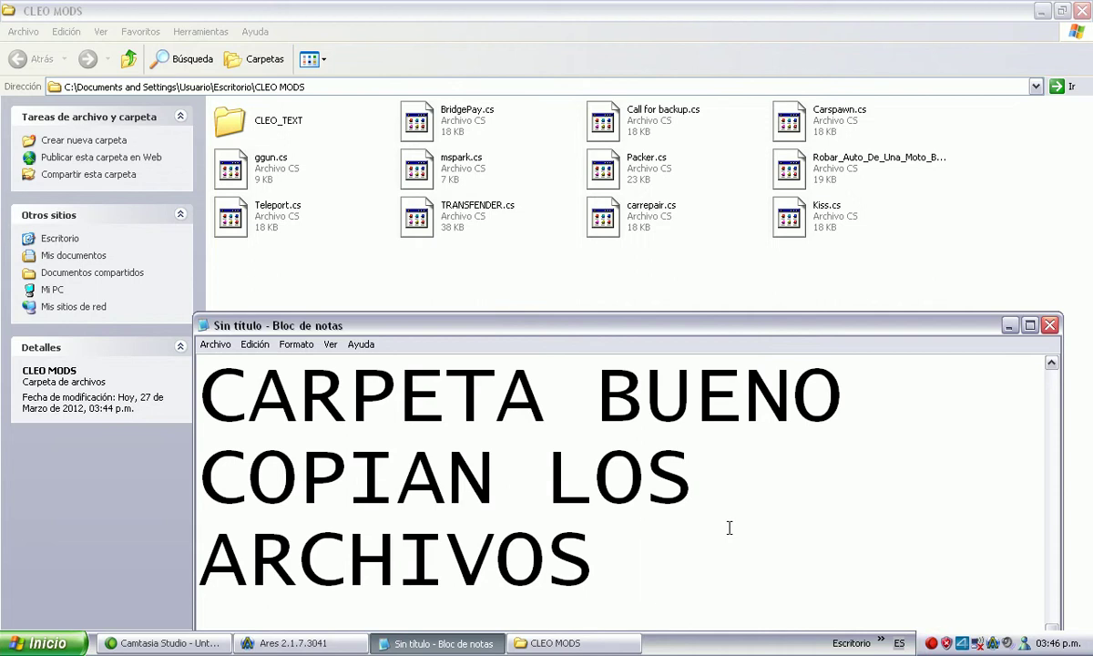
text(HA)
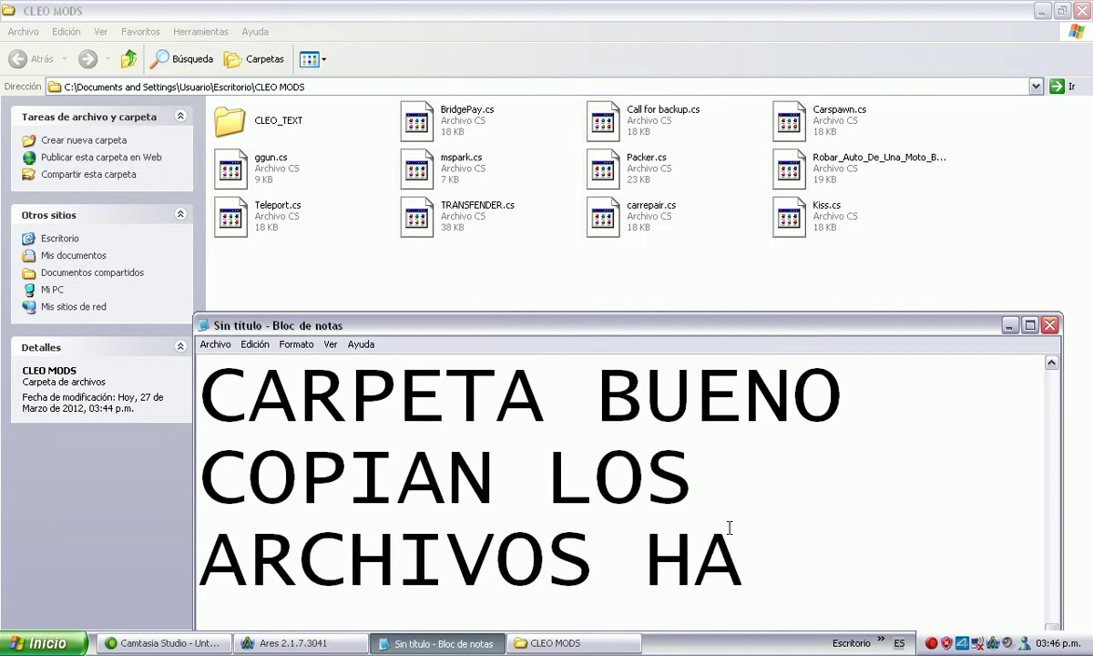
text(Y VARIO)
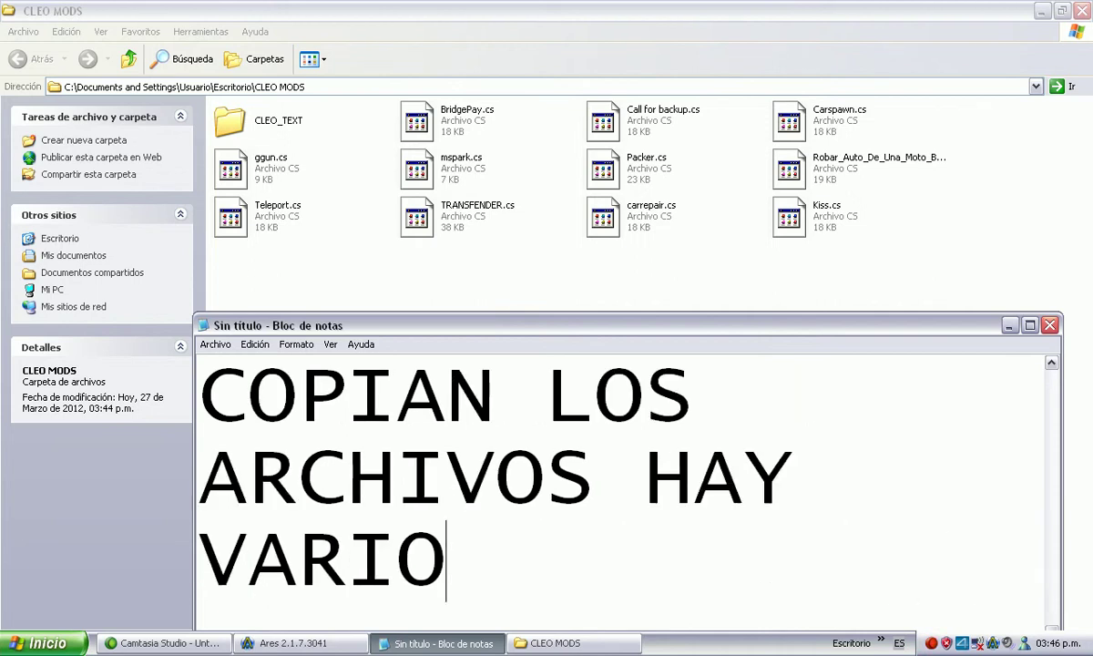
text(S )
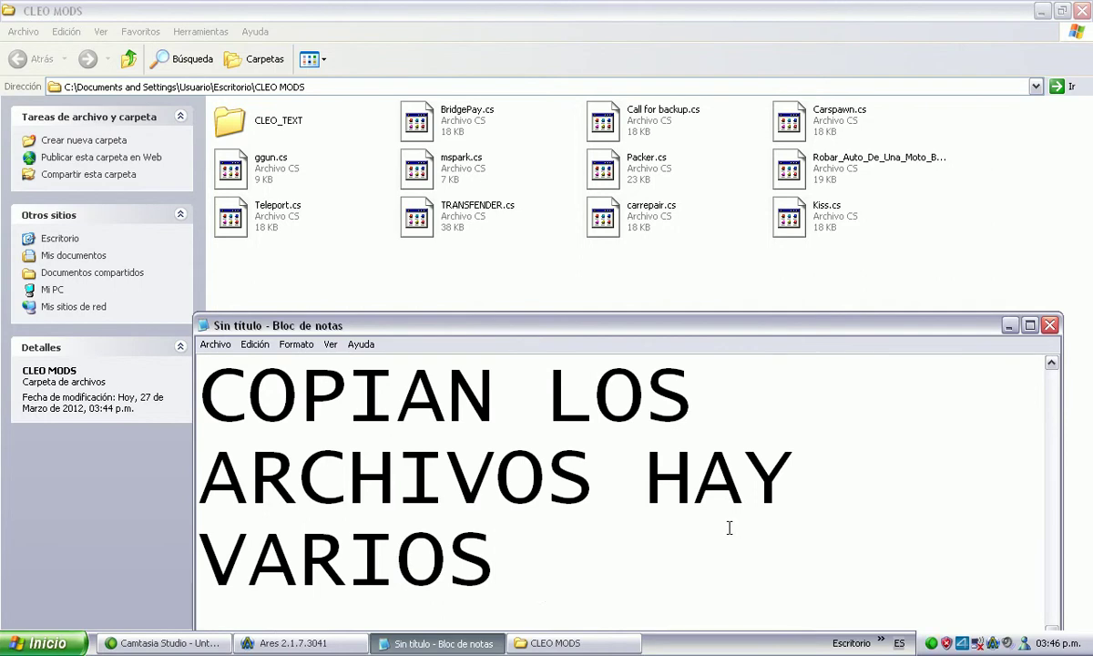
- Begin the list of mods in the note with "BUENO LOS MODS SON EL KAMEHAMEHA"
text(BUENO )
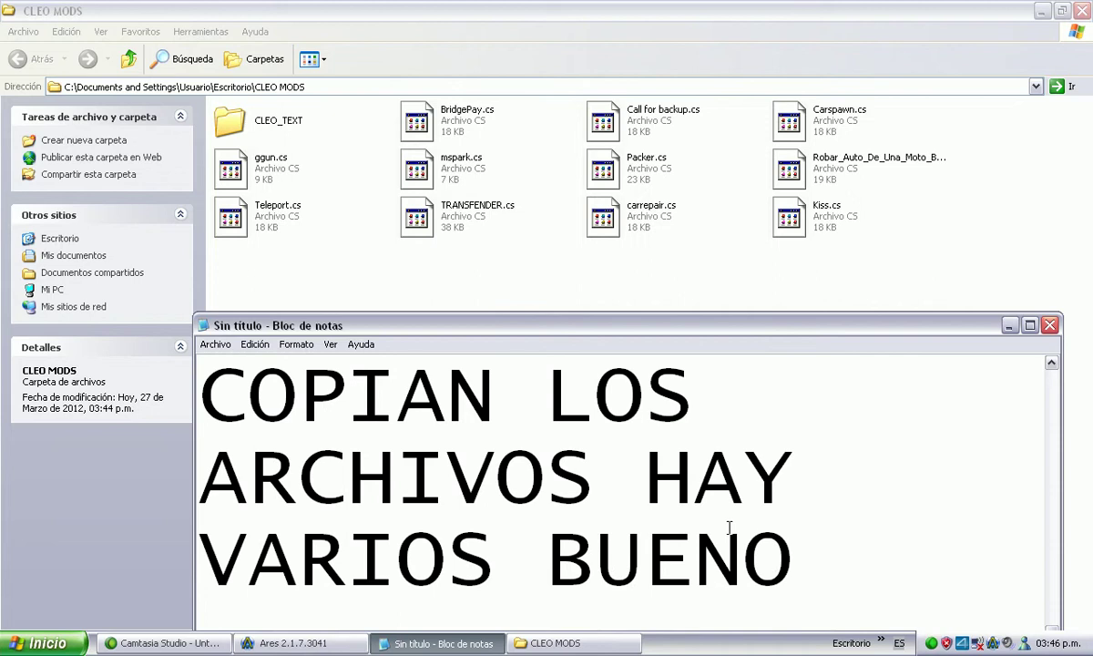
text(LOS MOD)
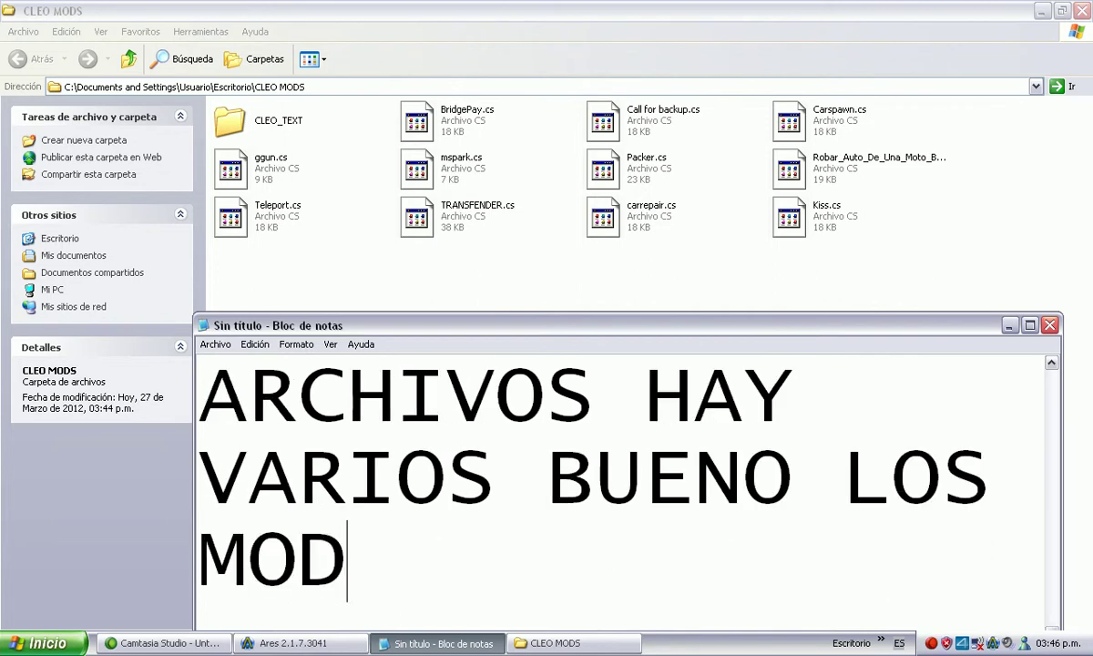
text(S SON )
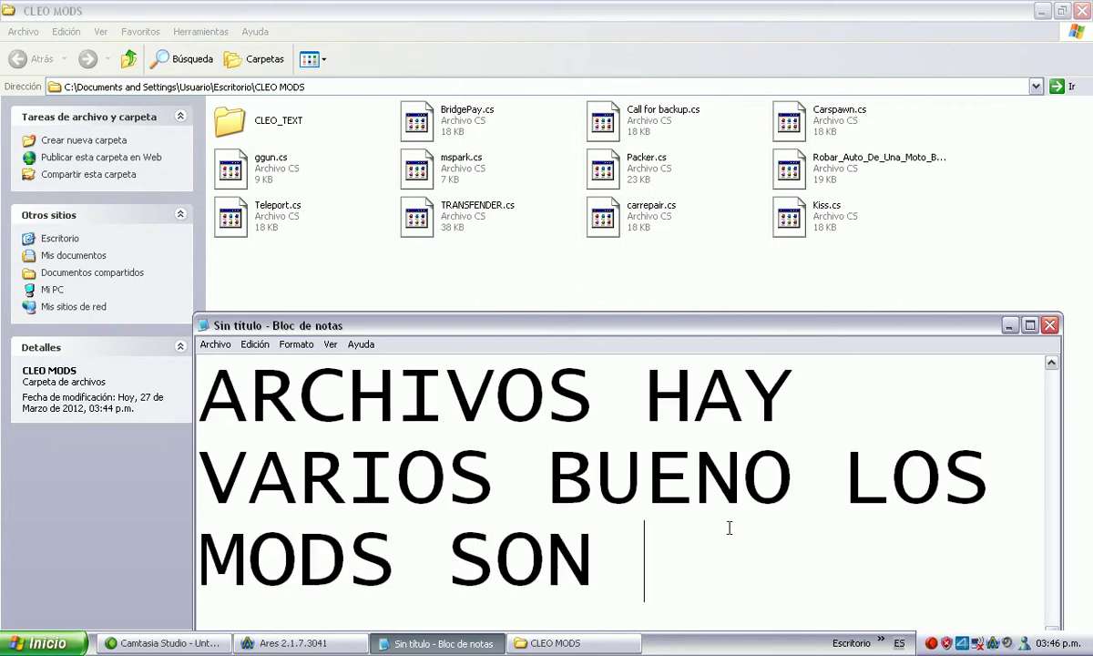
text(C)
key(BackSpace)
text(EL C)
key(BackSpace)
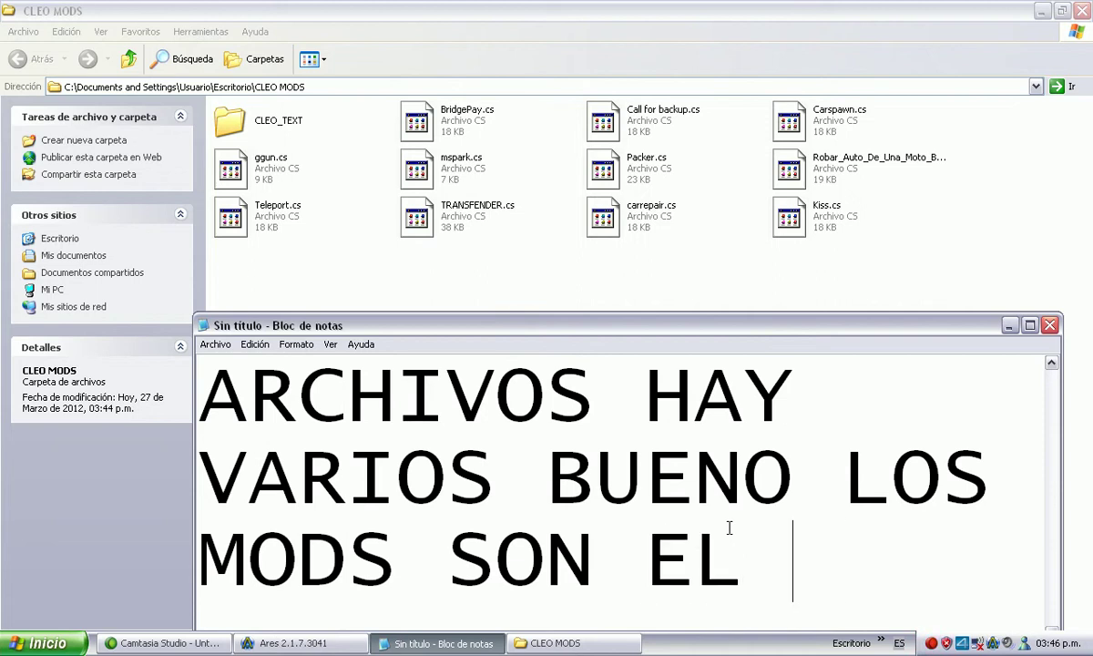
text(KAMEHA)
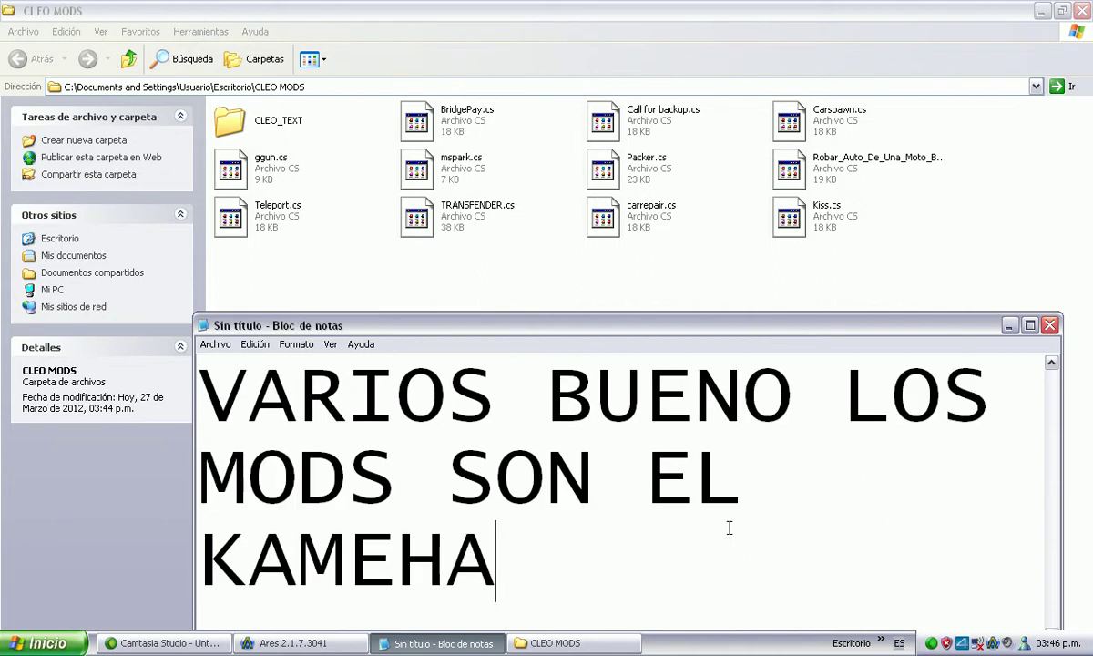
text(ME)
text(HSA)
key(BackSpace)
key(BackSpace)
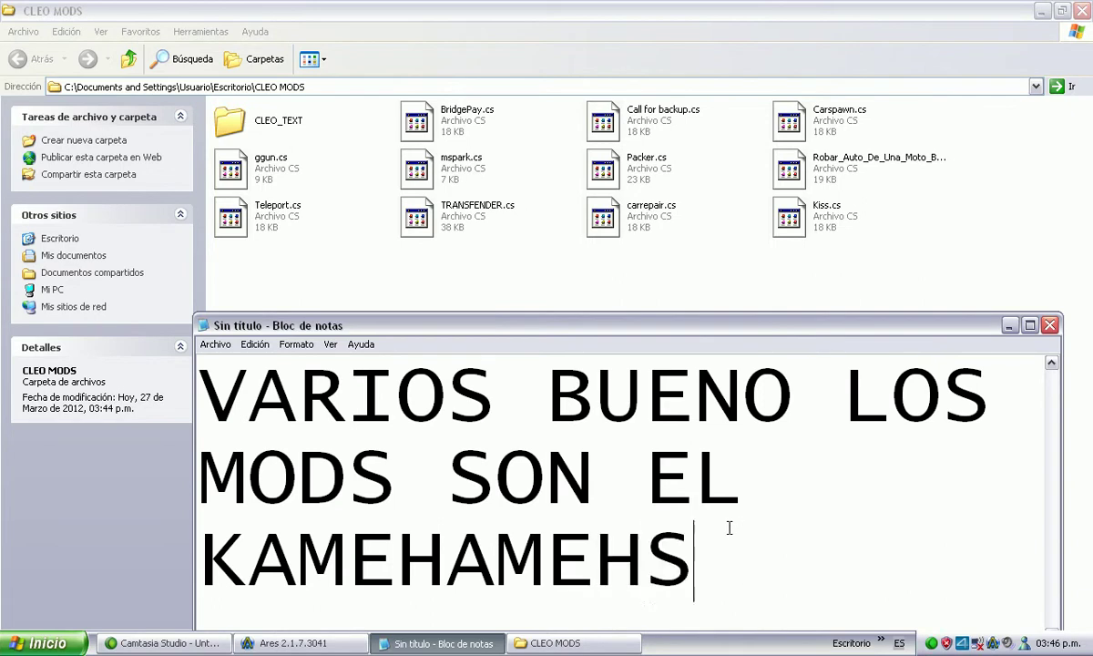
text(A )
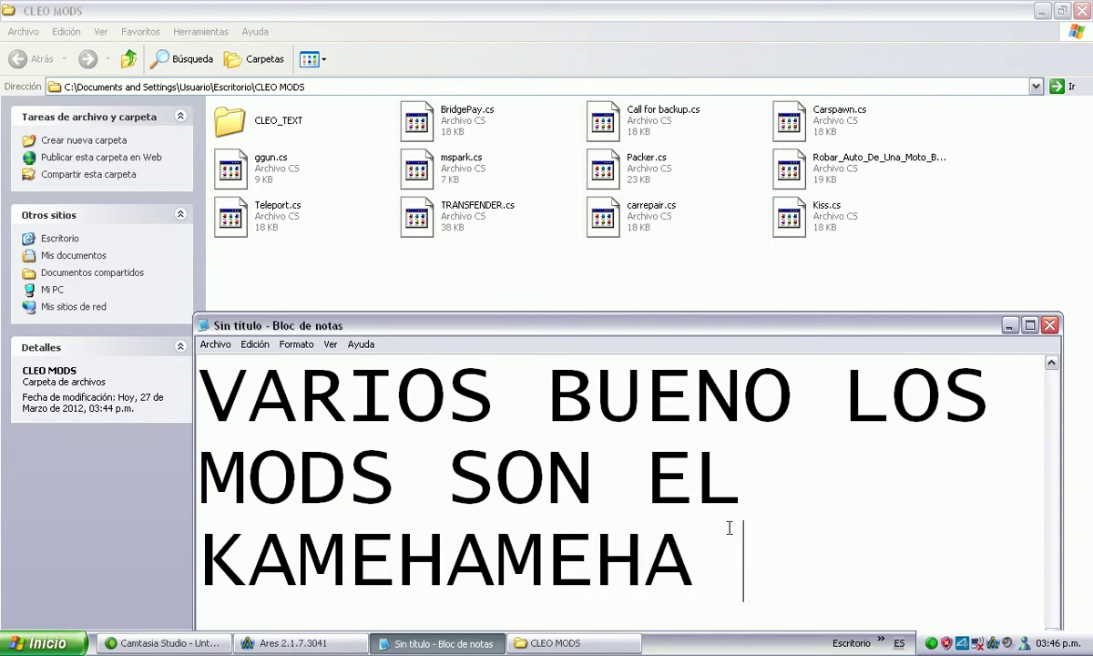
- Add the car repair mod to the note's list with ", REPARAR EL CARRO"
text(, RE)
text(PARA)
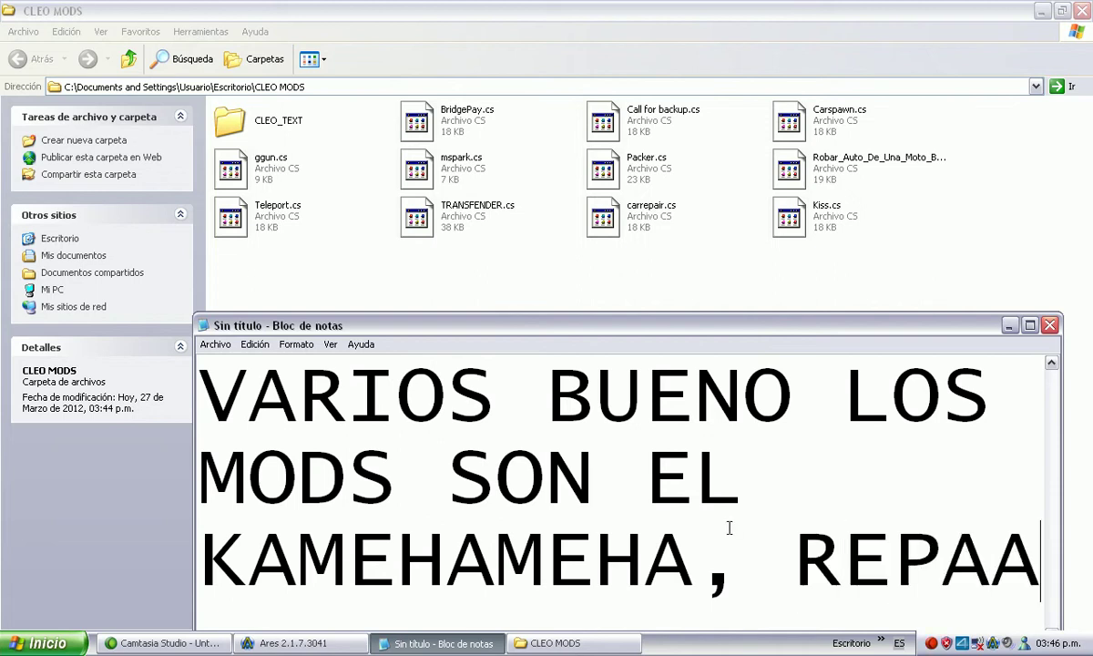
key(BackSpace)
text(RAR E)
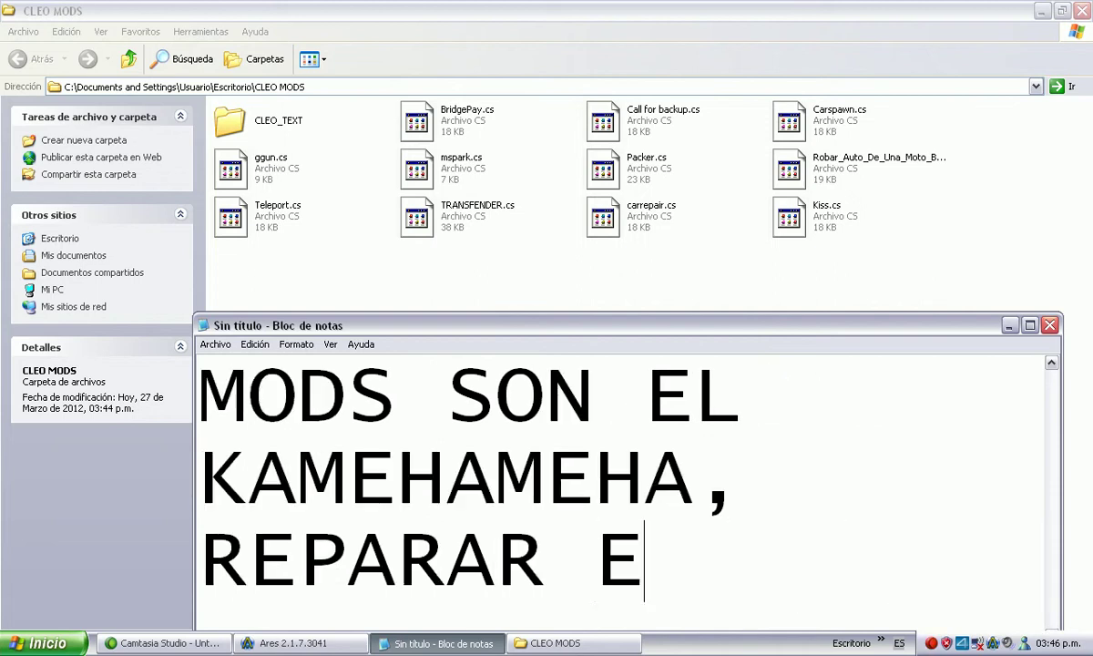
text(L CAR)
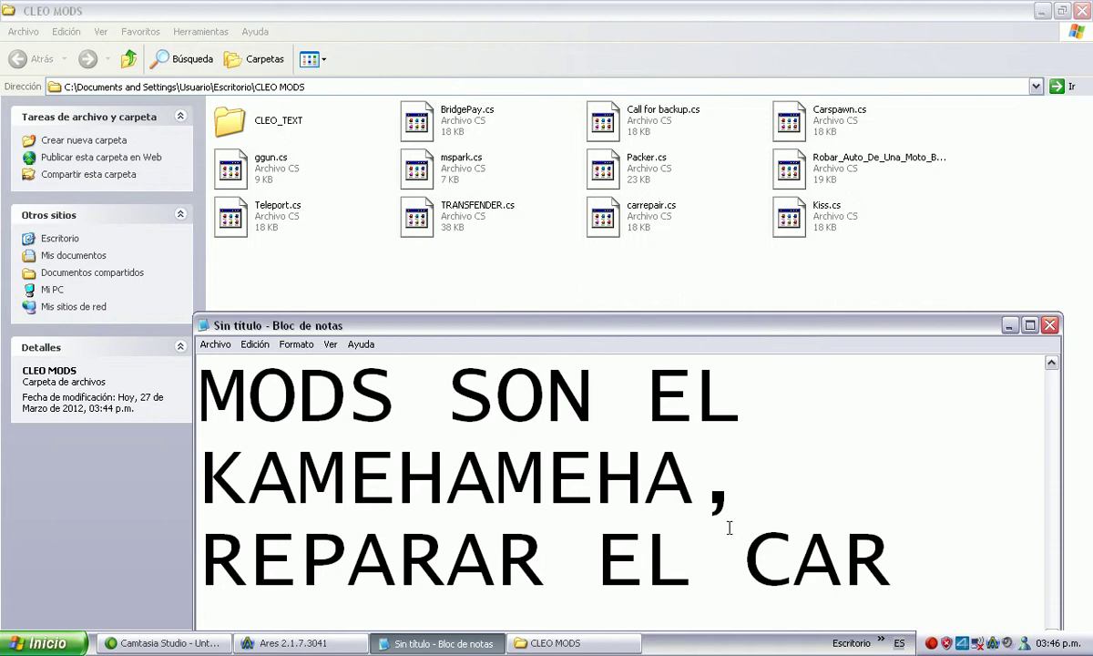
text(RO)
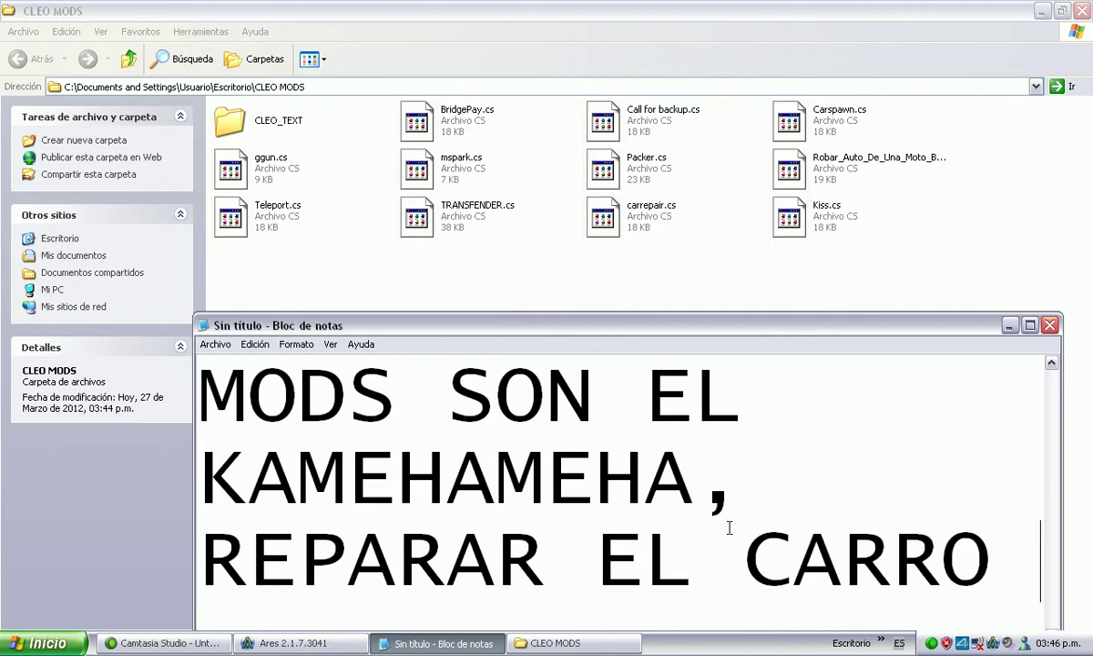
- Add the kissing mod to the note's list with "EL DE BESAR A CUALQUIER MUJER"
text( EL DE )
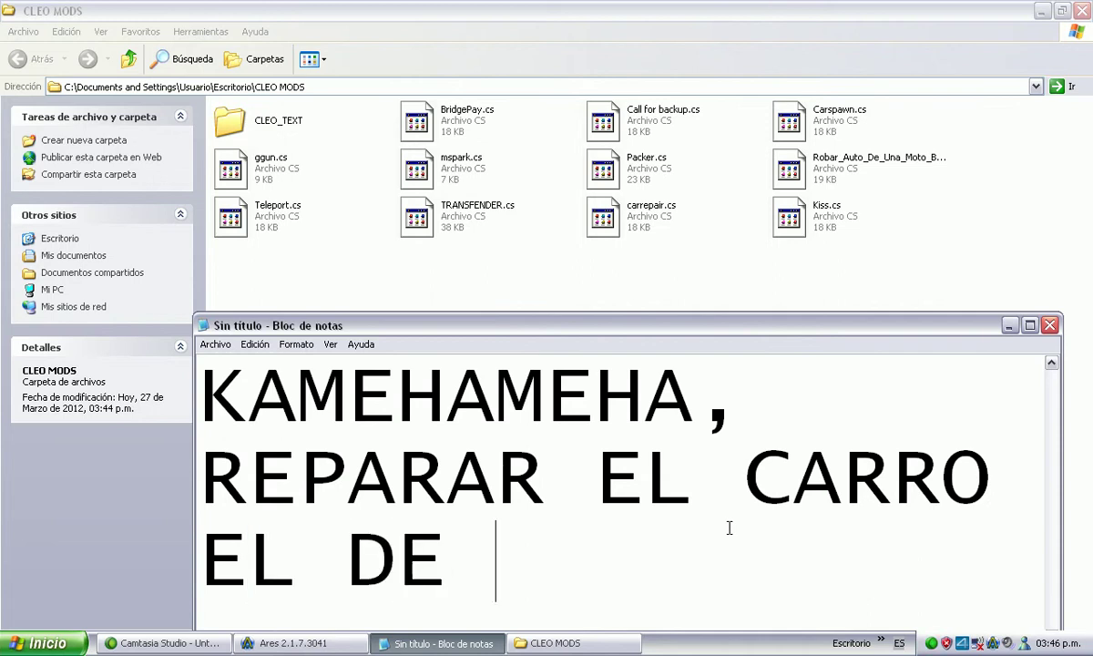
text(BEA)
key(BackSpace)
text(SAR A )
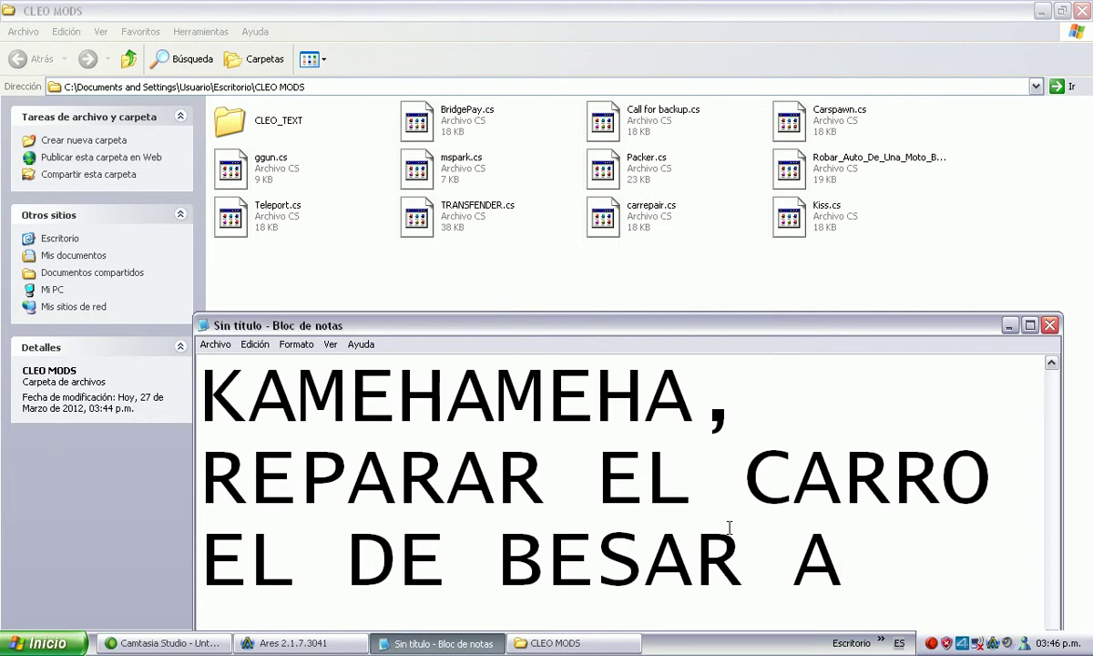
text(CUALQU)
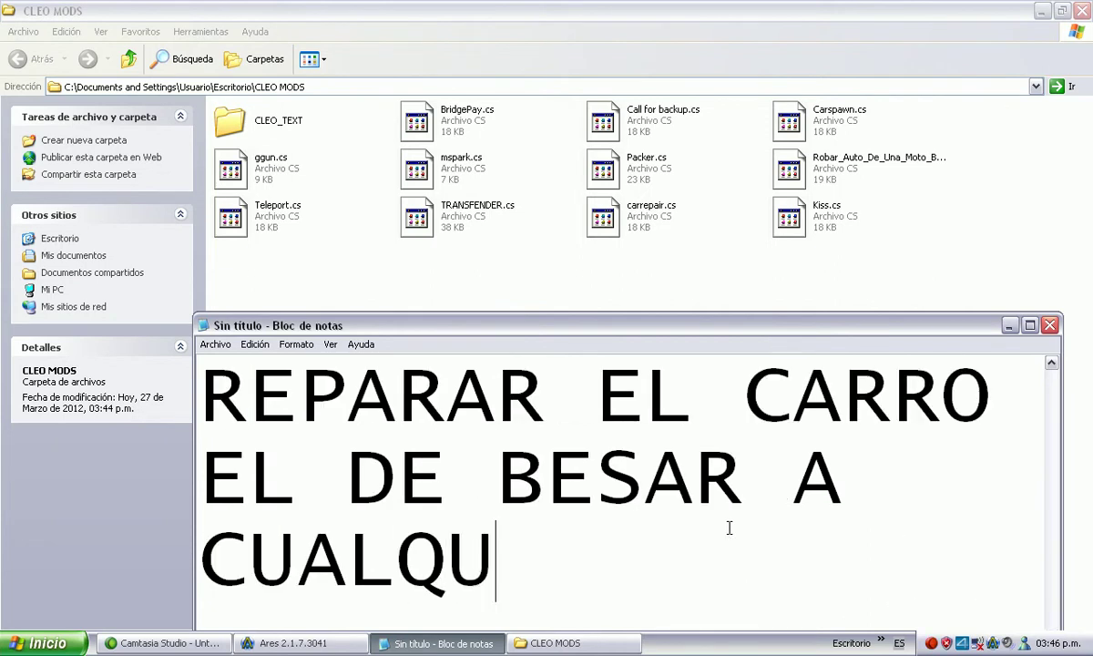
text(IER MUJER E)
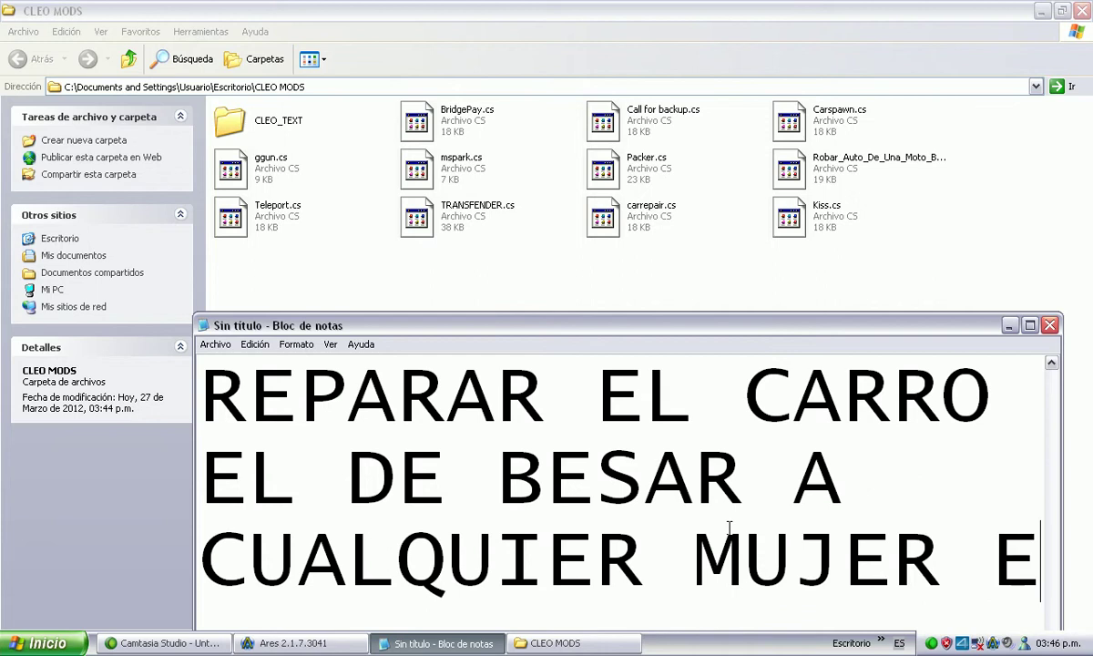
- Add the teleport mod to the note's list with "EL DE TELETRANSPORTARSE"
text(N)
key(BackSpace)
text(L)
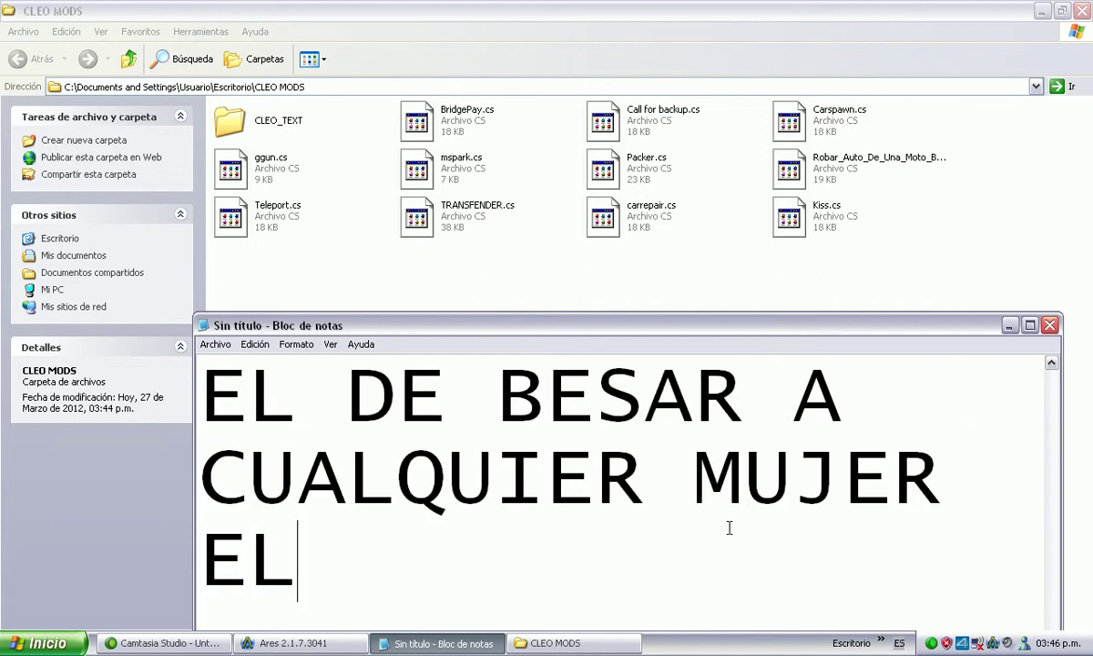
text( DE D)
key(BackSpace)
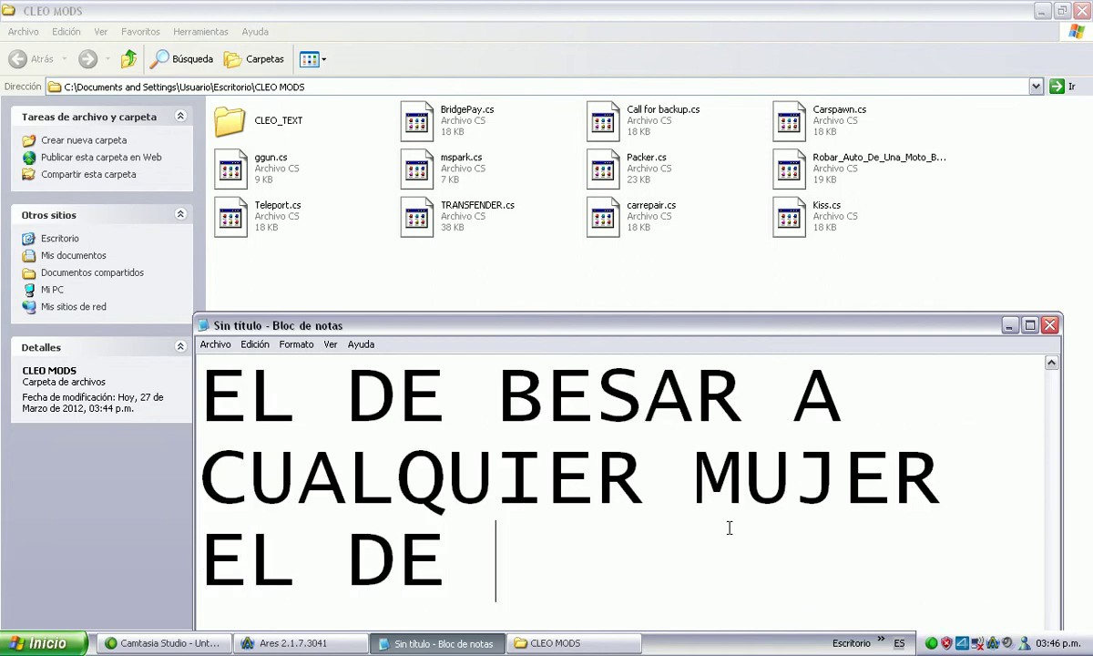
text(TELET)
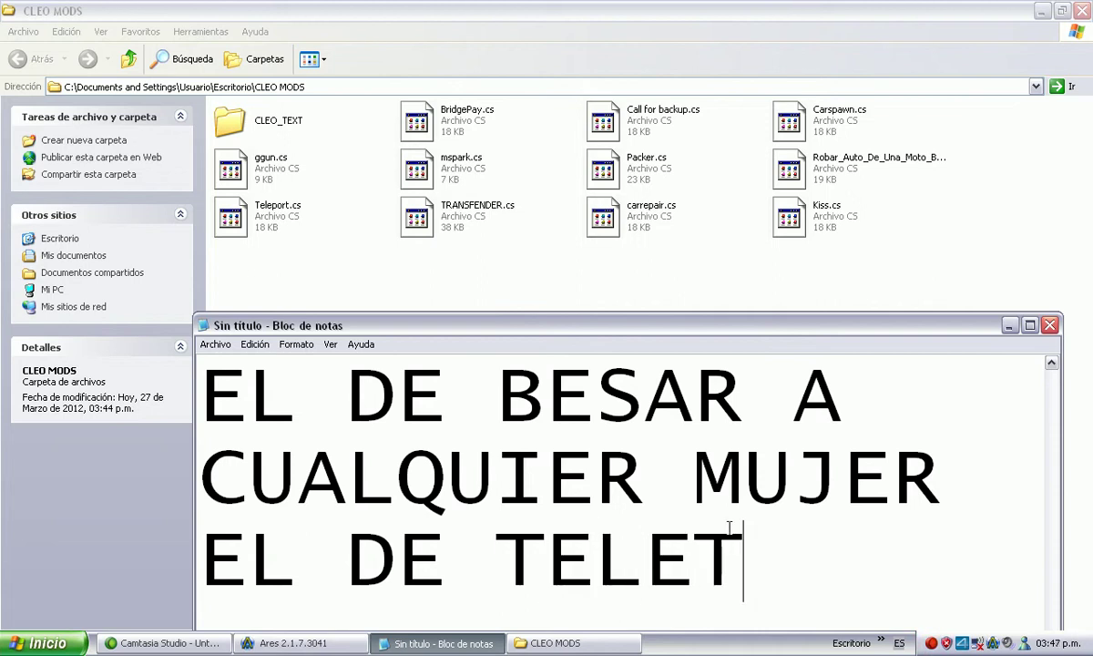
text(RANS)
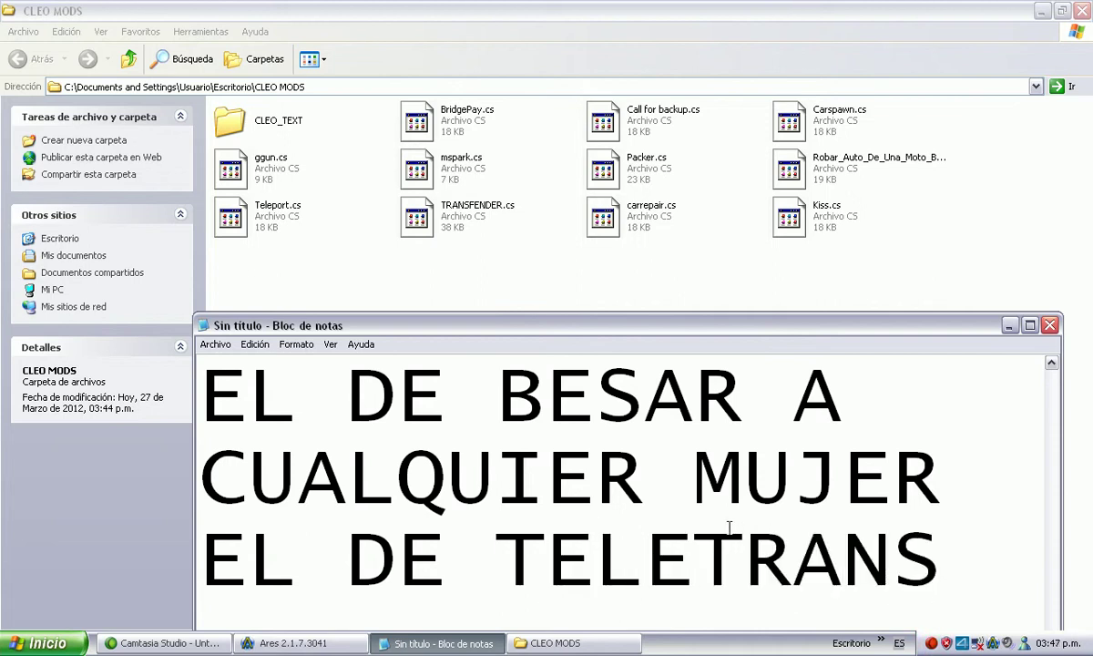
text(PORTA)
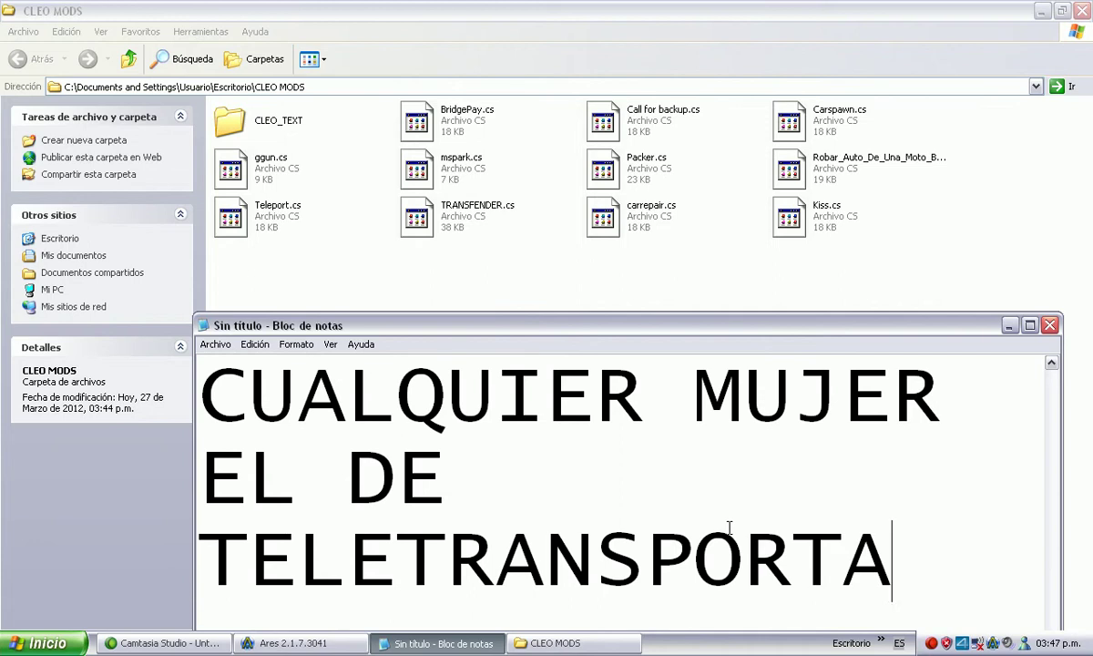
text(RSE)
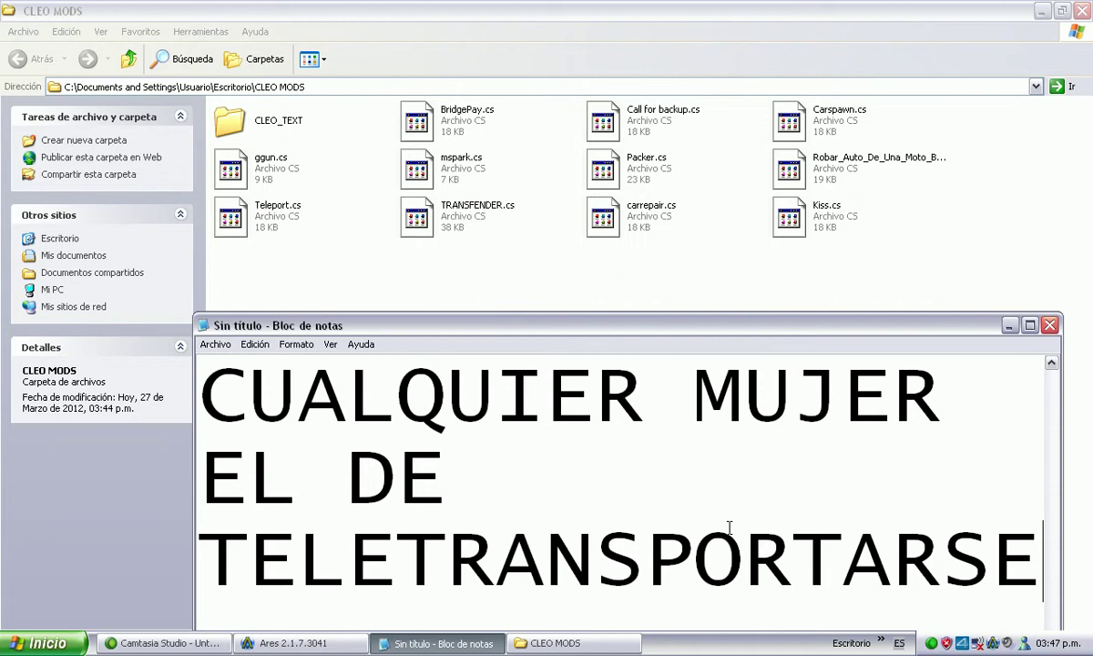
text(,)
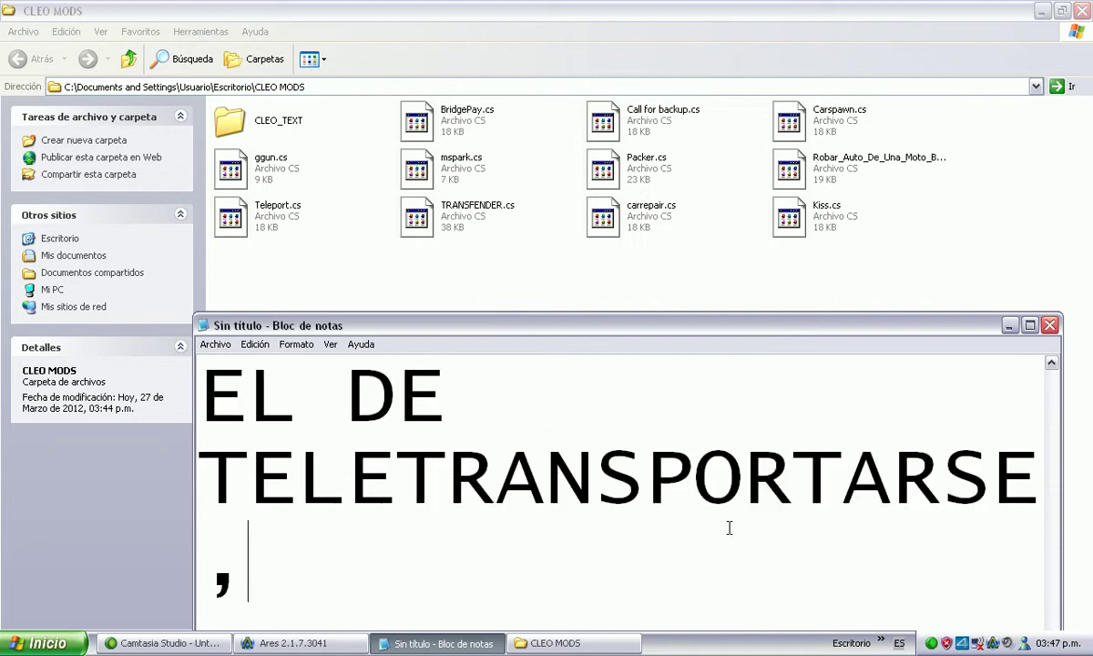
key(BackSpace)
key(BackSpace)
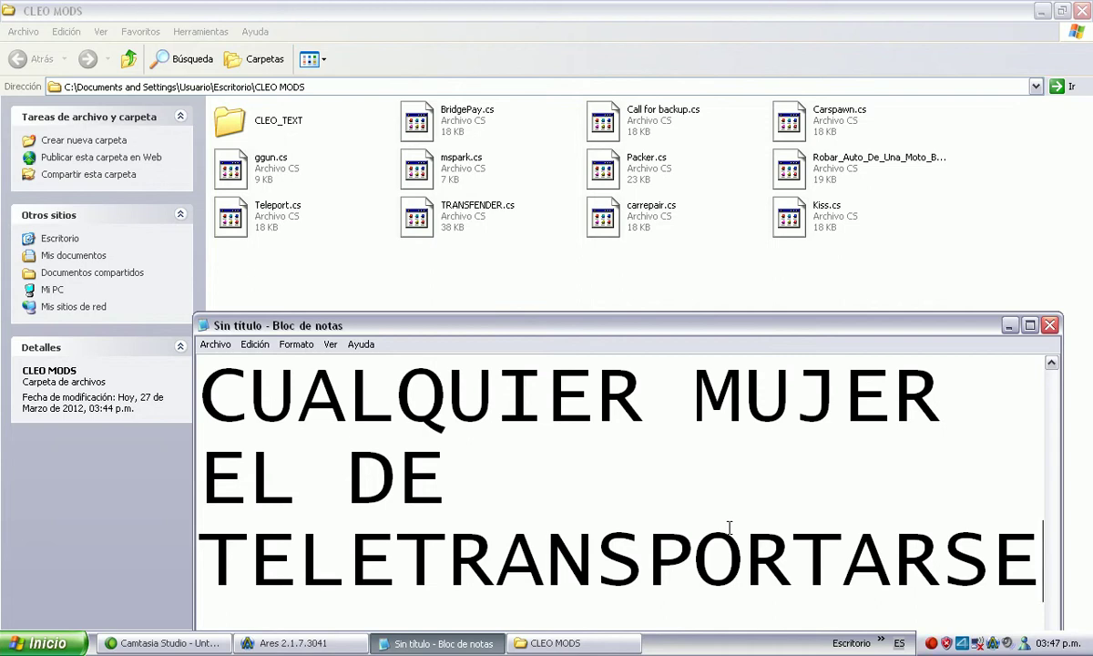
- Add the backup mod on a new line of the note with "Y EL DE LLAMAR REFUERSOS"
key(Return)
text(Y EL )
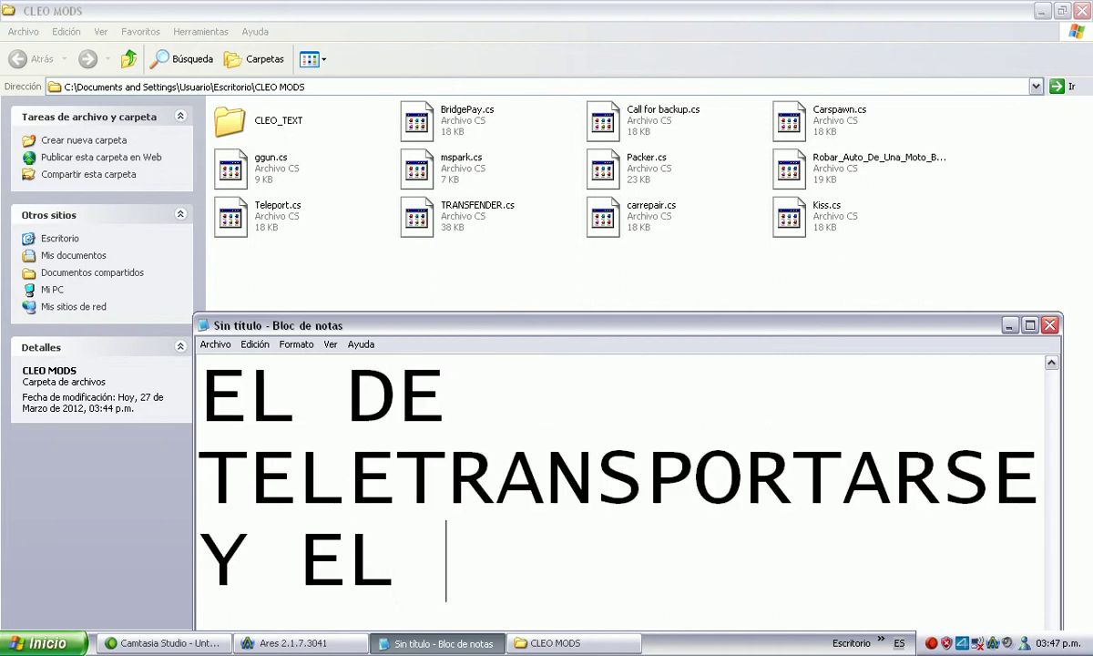
text(DE LLAMA)
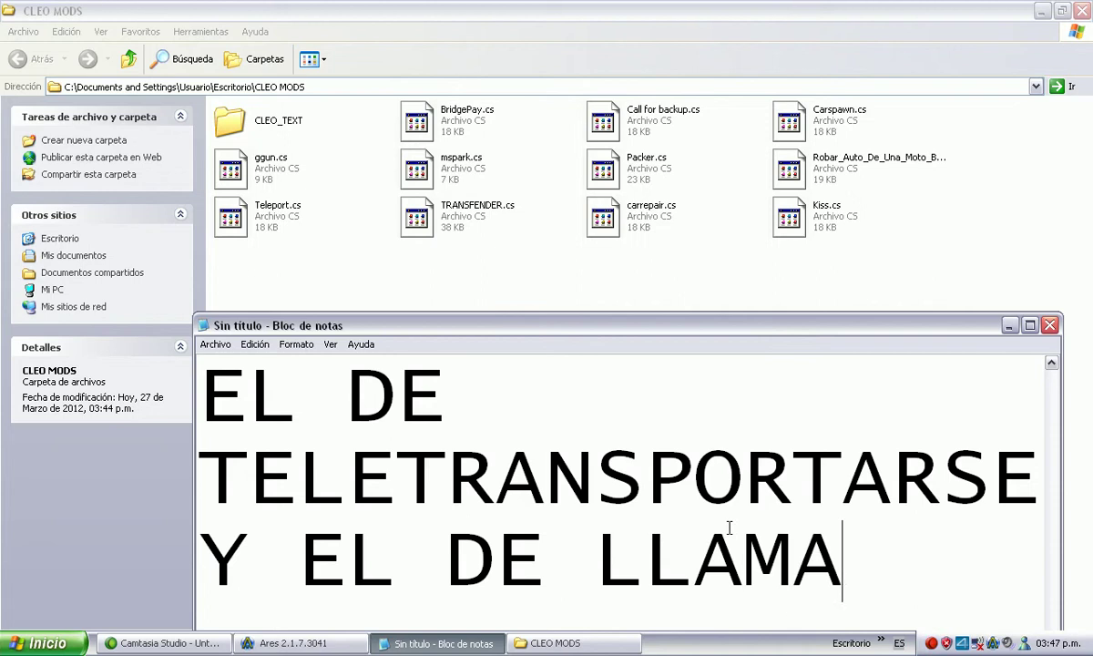
text(R RE)
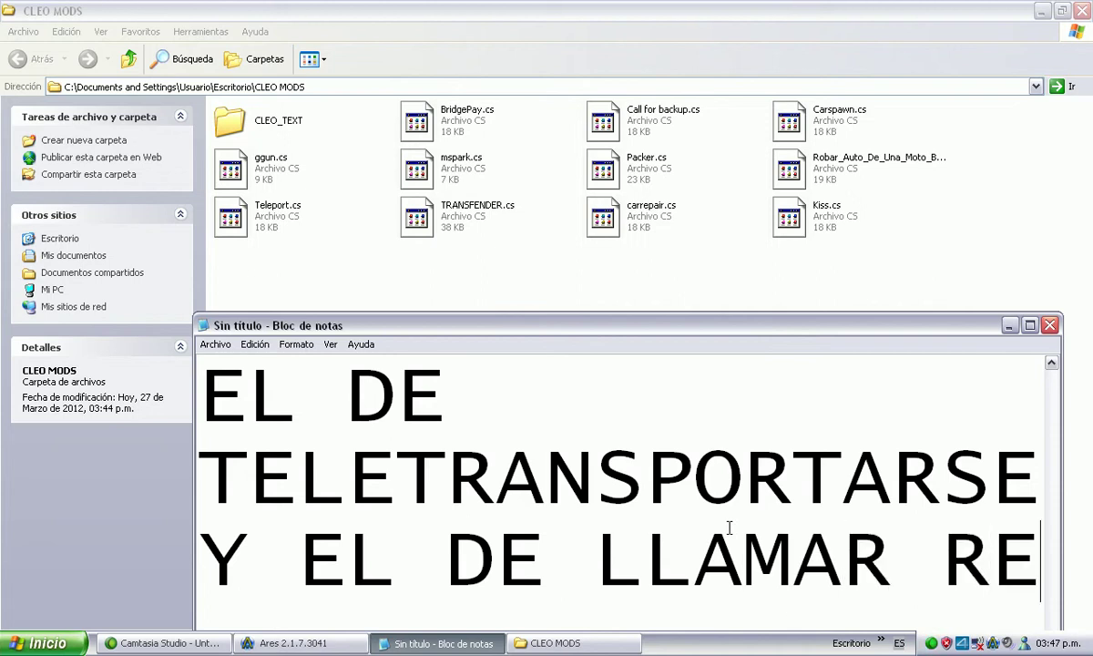
text(FUERDO)
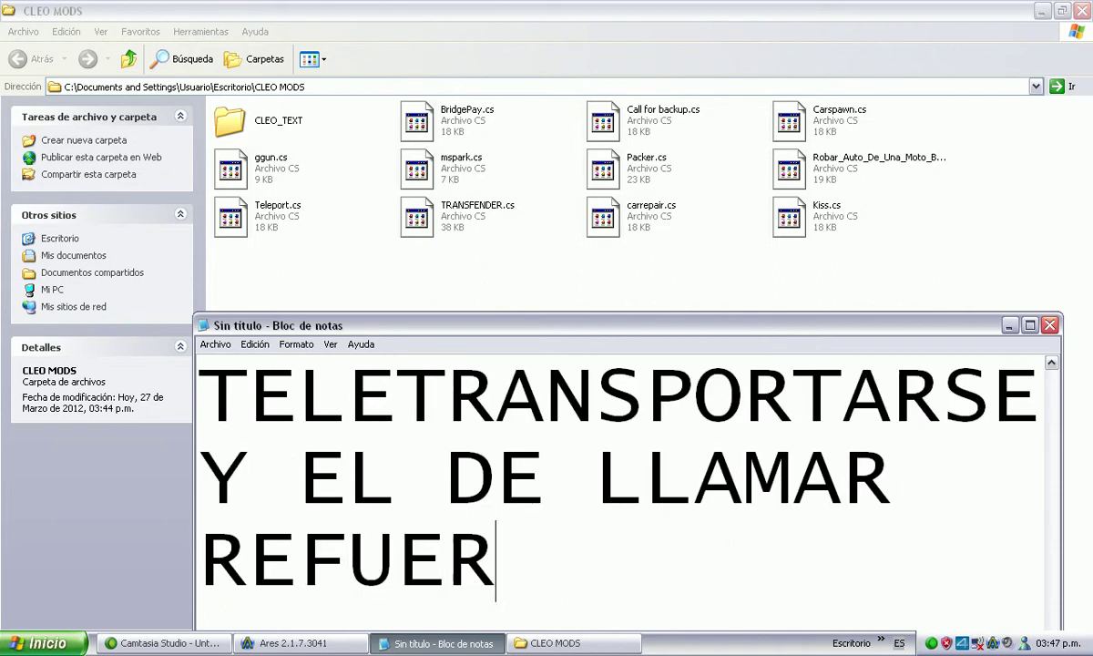
key(BackSpace)
key(BackSpace)
text(SOS )
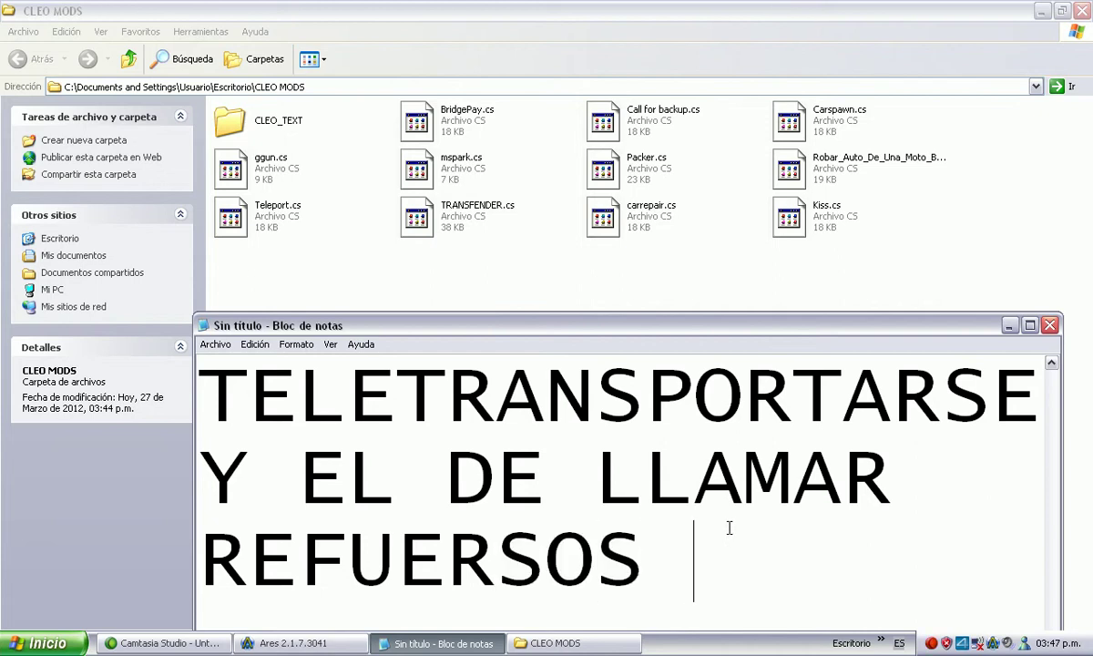
- Append the copying instruction "BUENO COPIAN LOS ARCHIVOS" to the note
text(BUENO )
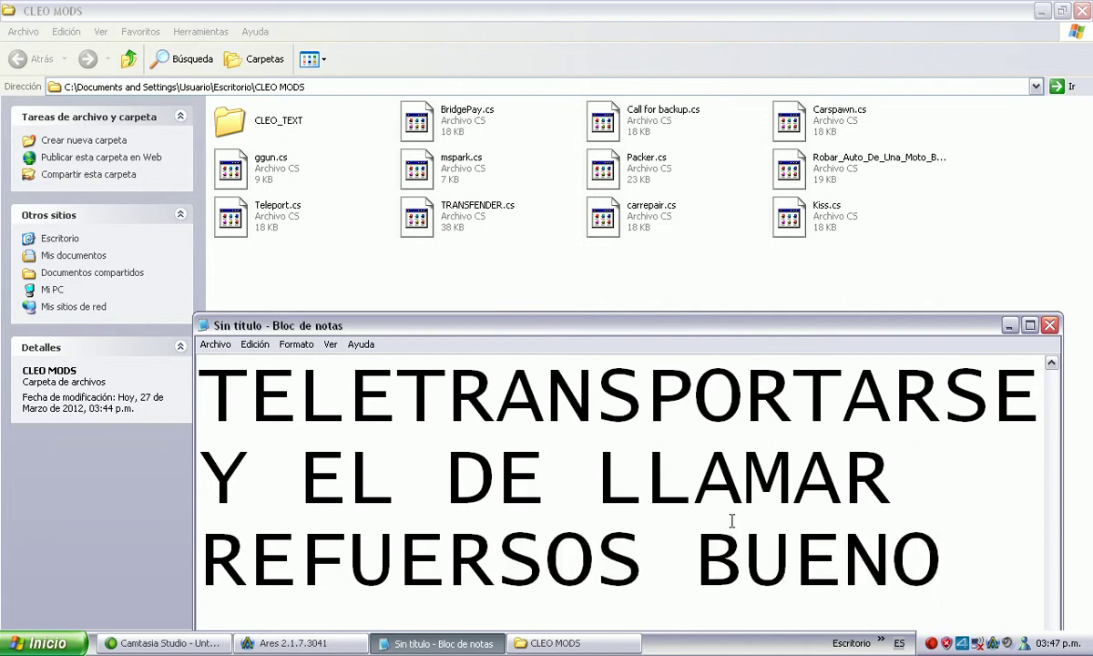
text(C)
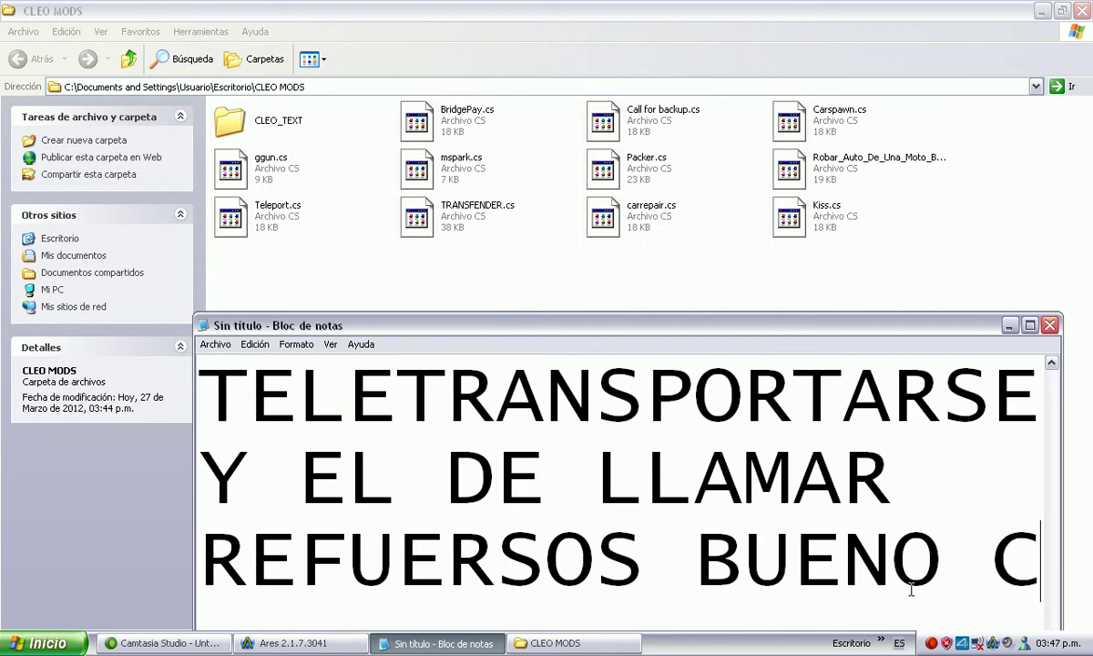
text(OPIAN )
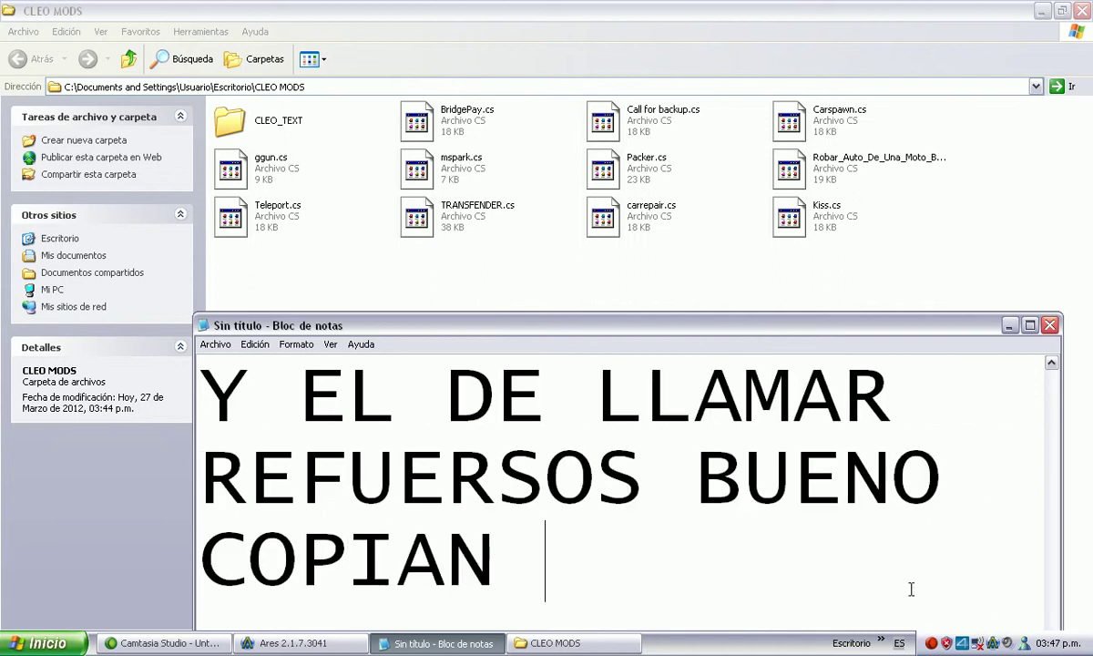
text(LOS ARCH)
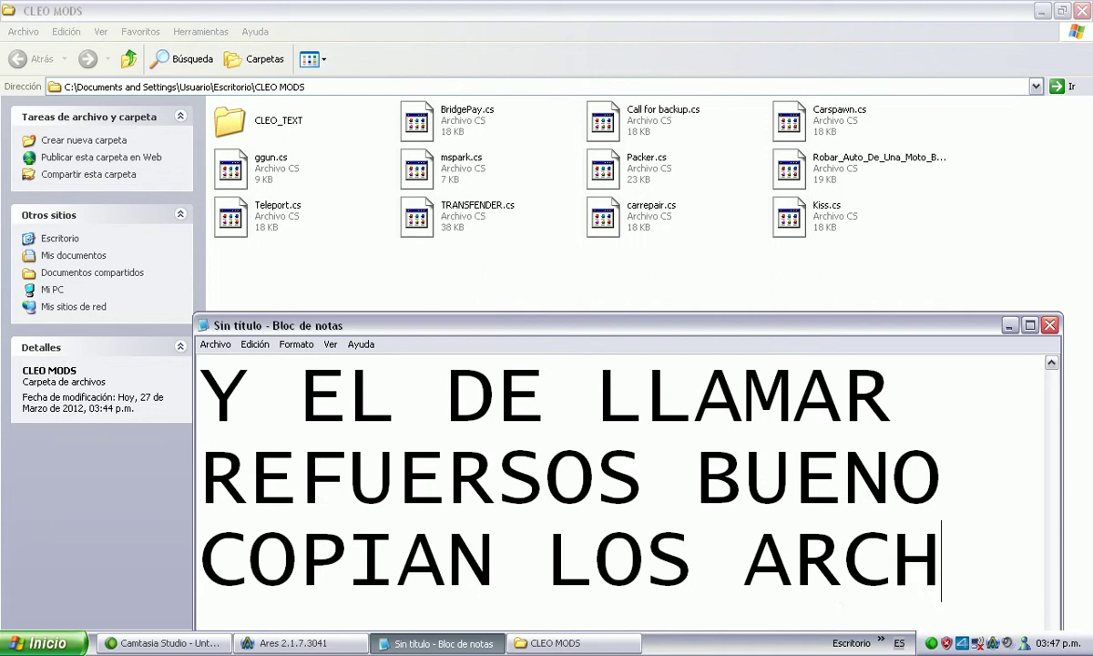
text(IVOS)
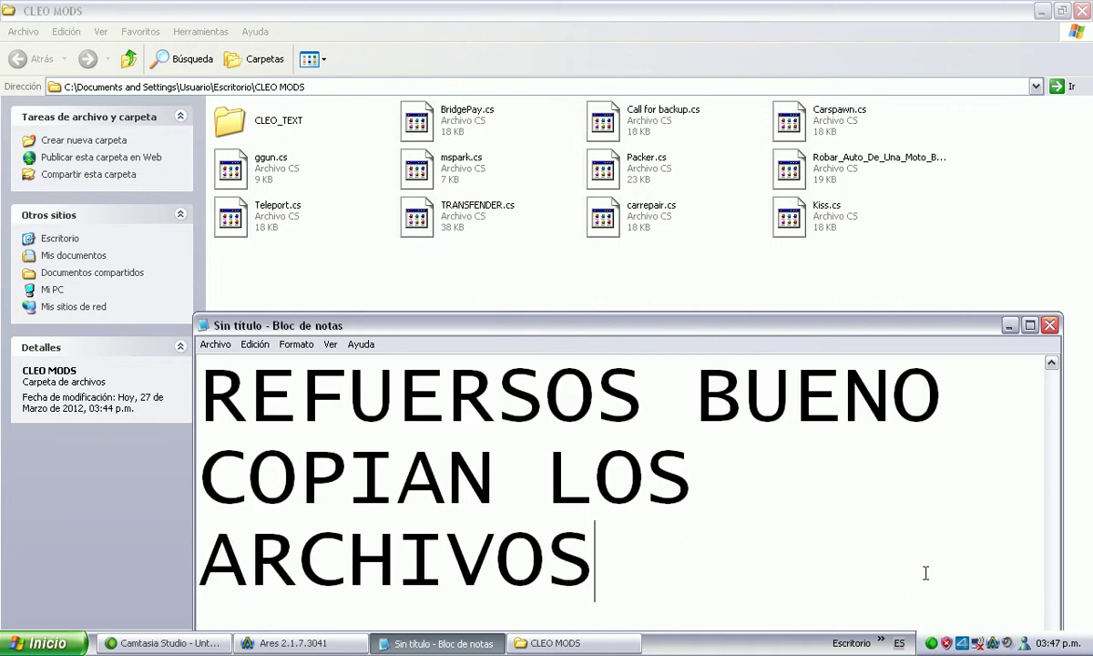
- Complete the instruction in the note with "Y LOS PEGAN EN LA CARPETA CLEO DE SU GTA SAN ANDREAS"
text( Y LO)
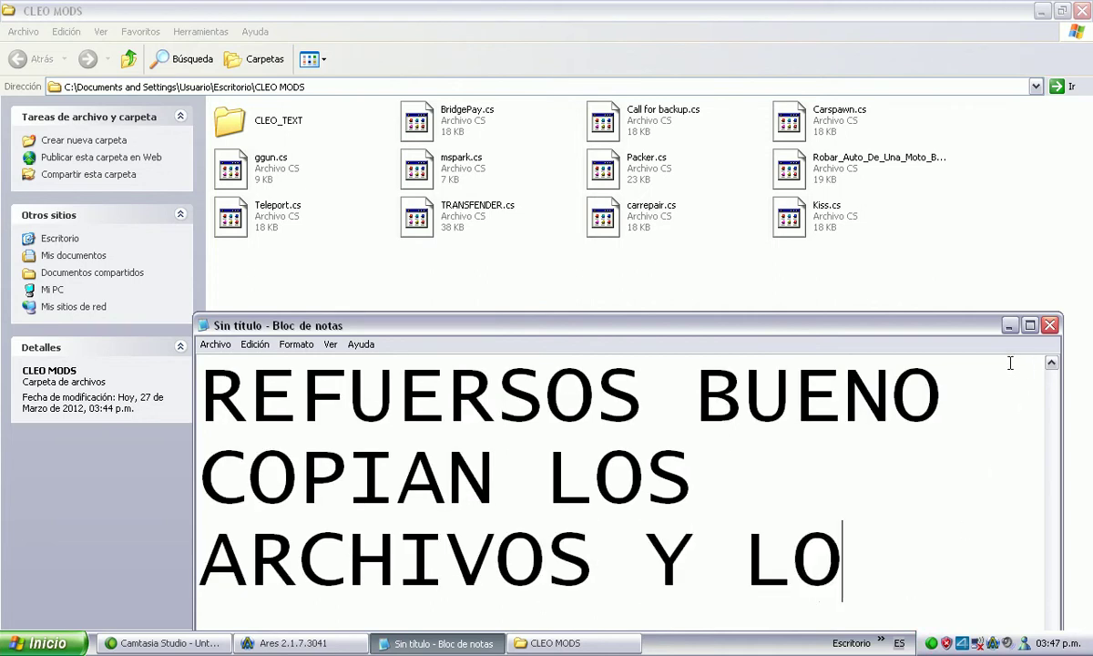
text(S PEH)
key(BackSpace)
text(GAN EL)
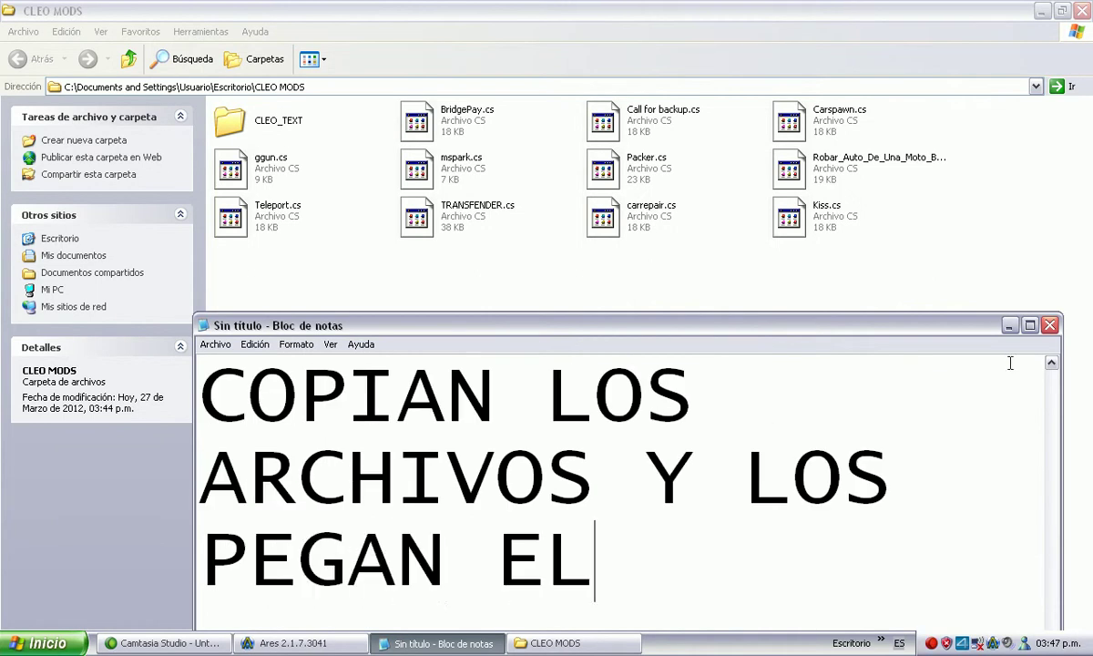
key(BackSpace)
text(N LA CA)
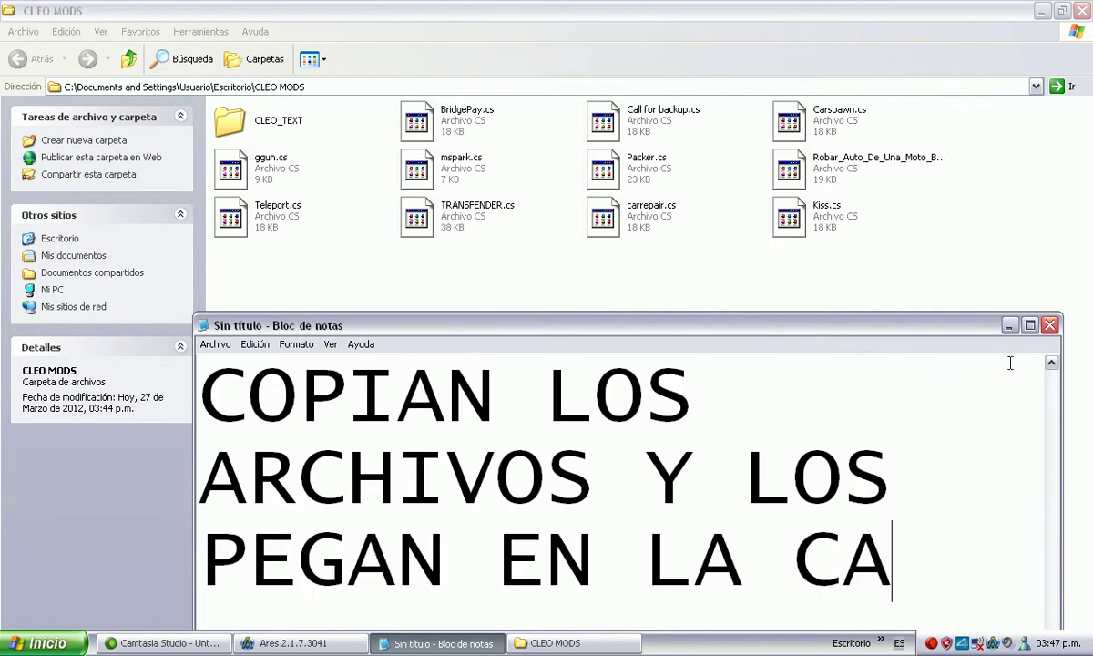
text(RPETA )
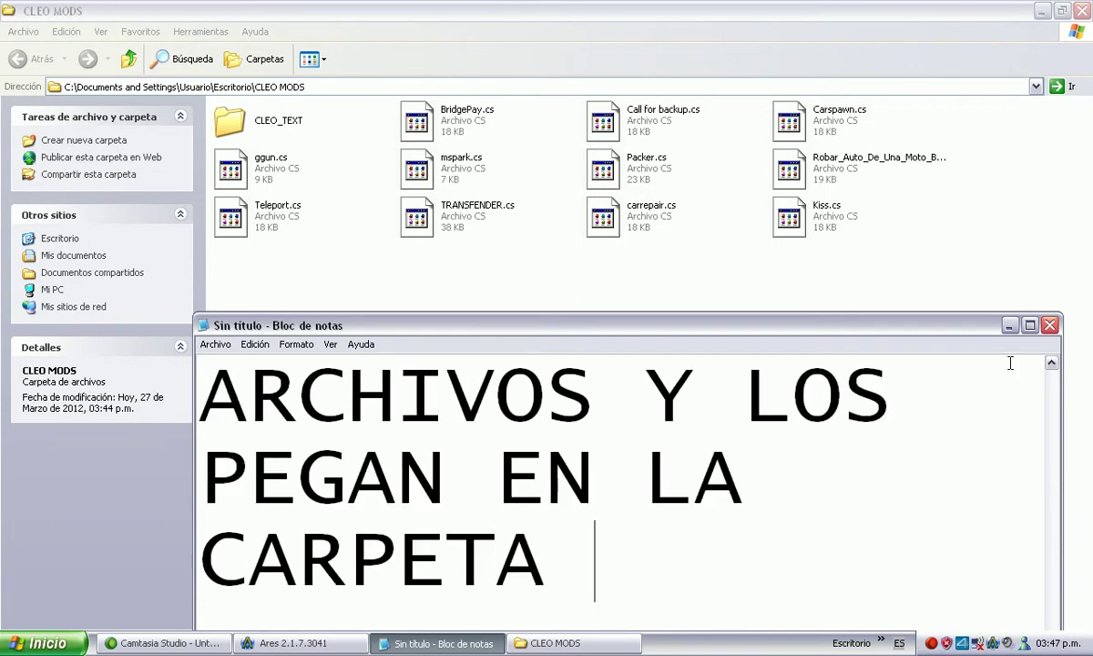
text(CLEO DE SU GTA )
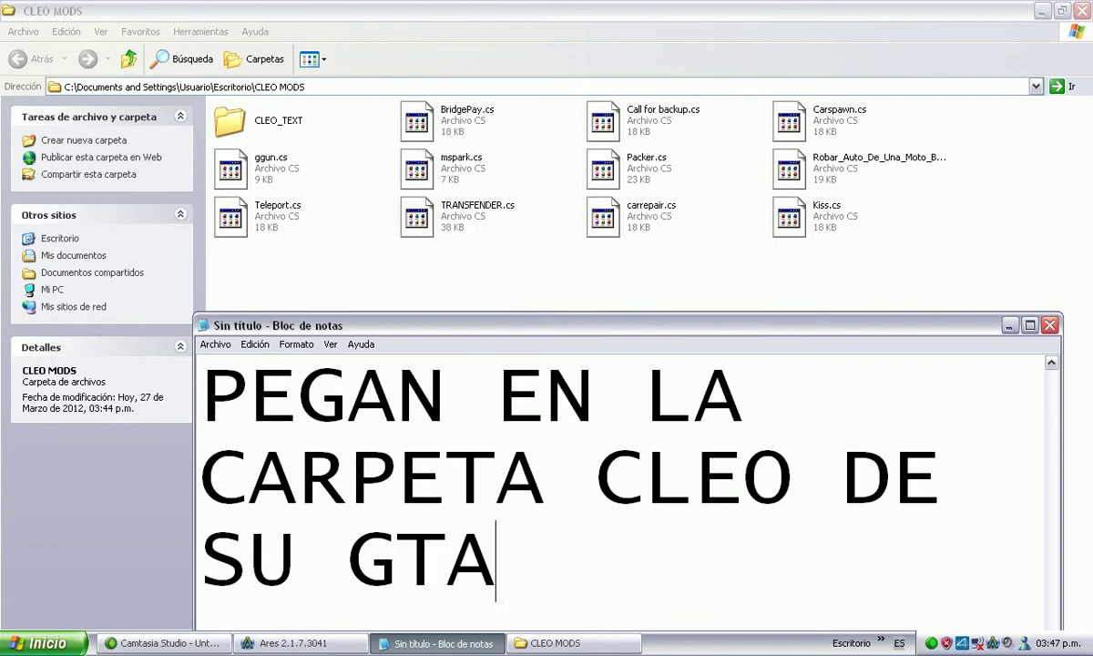
text(SAN ANDREAS)
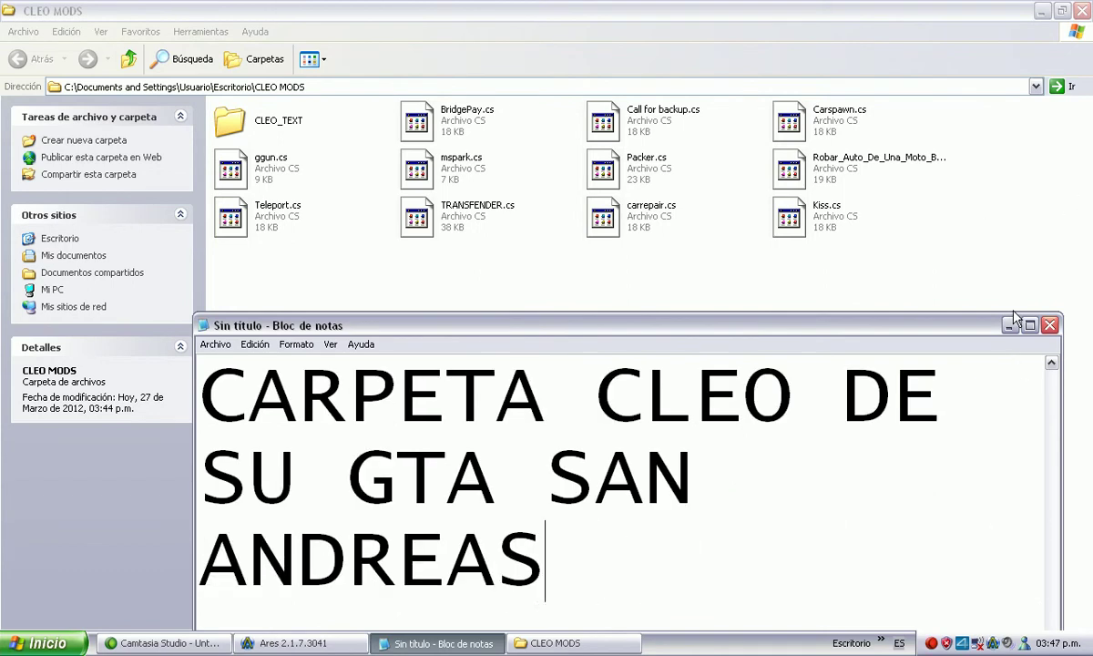
- Minimize the note and copy the .cs files in CLEO MODS, except ggun.cs and Teleport.cs
click(1009, 325)
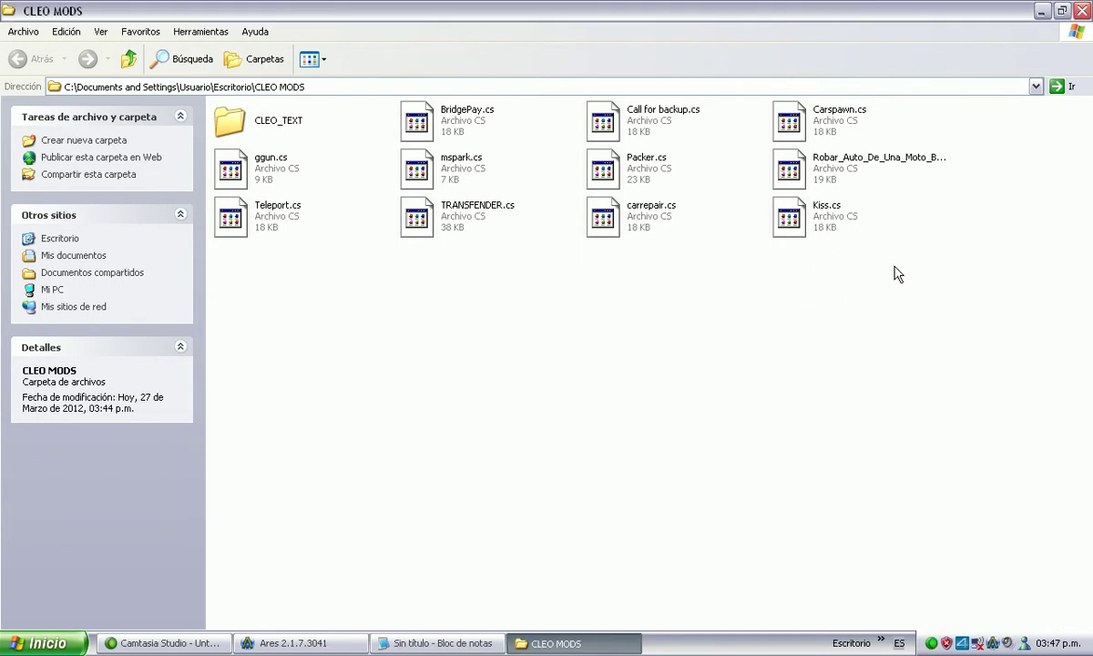
drag(975, 124, 400, 244)
right_click(401, 221)
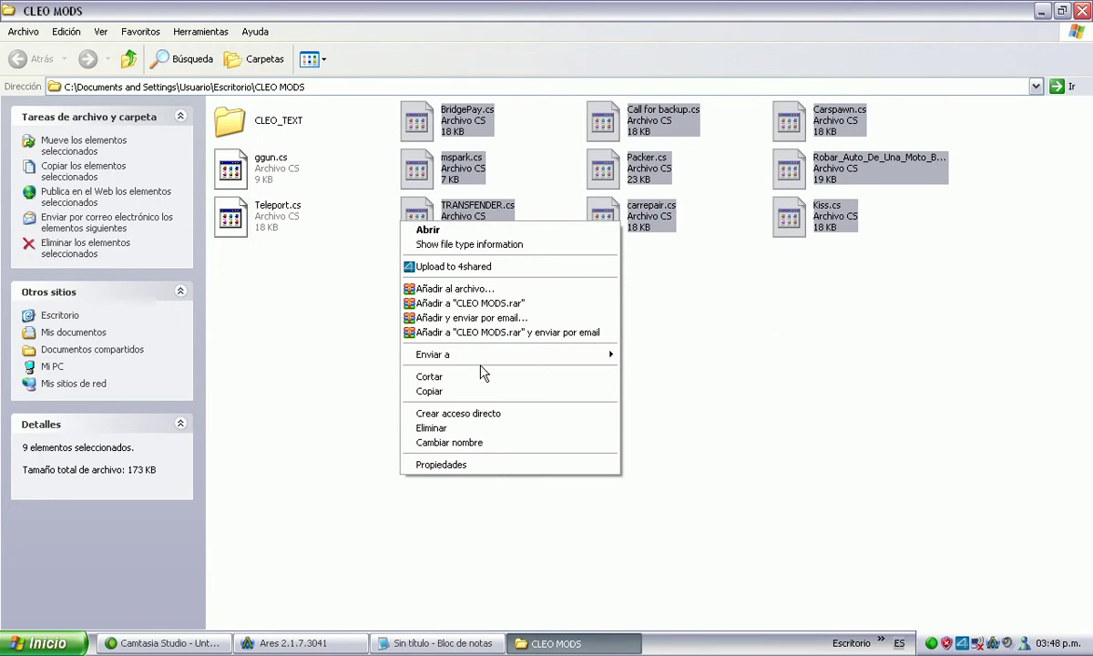
click(438, 382)
- Minimize the CLEO MODS folder and open the CLEO folder inside valve\GTA SAN ANDREAS on the desktop
click(1041, 12)
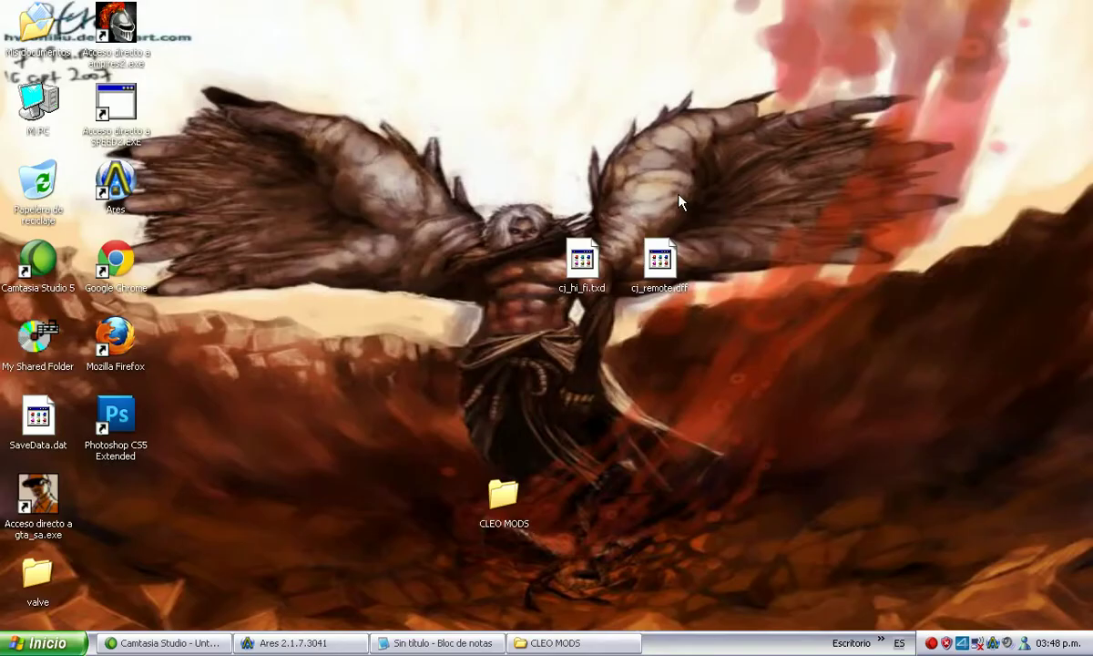
double_click(38, 569)
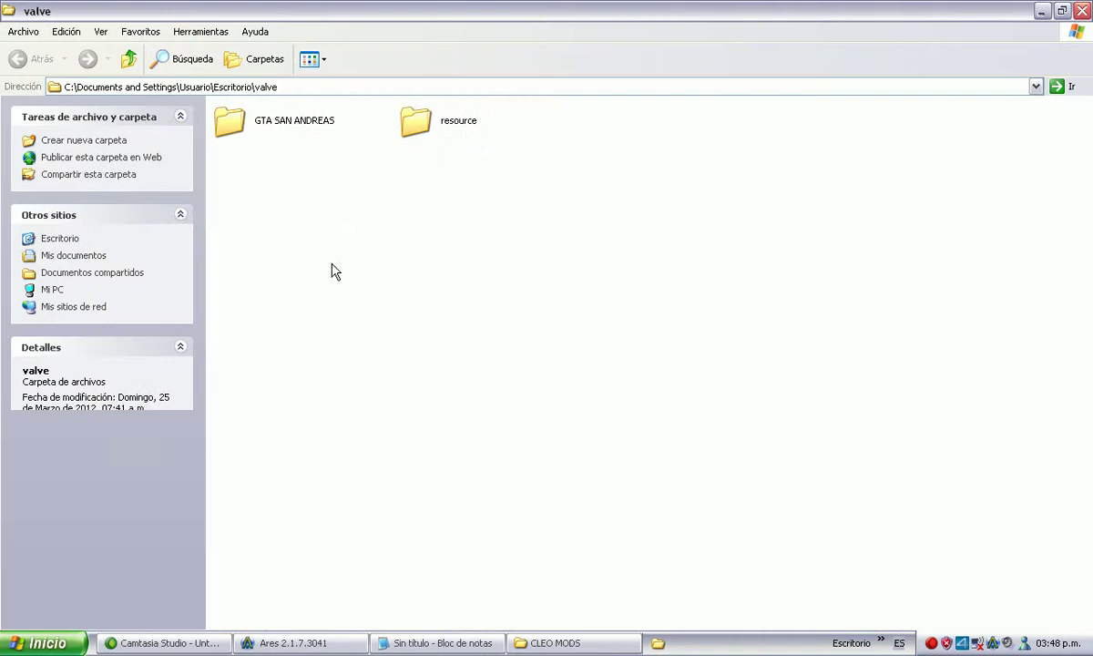
double_click(299, 138)
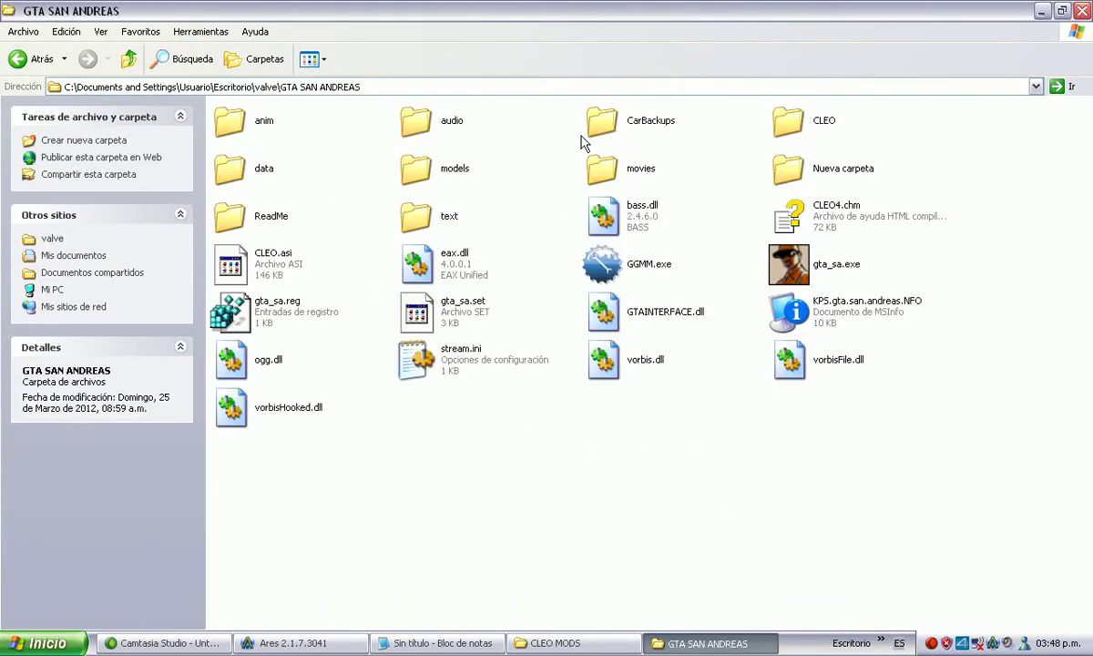
click(789, 121)
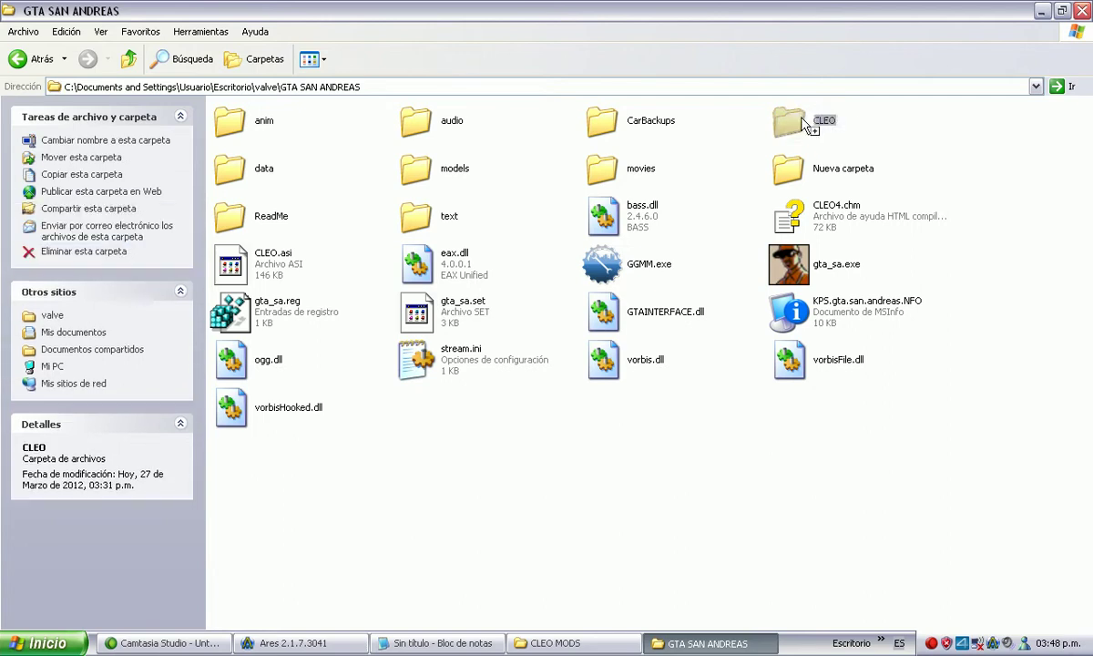
click(856, 141)
double_click(789, 121)
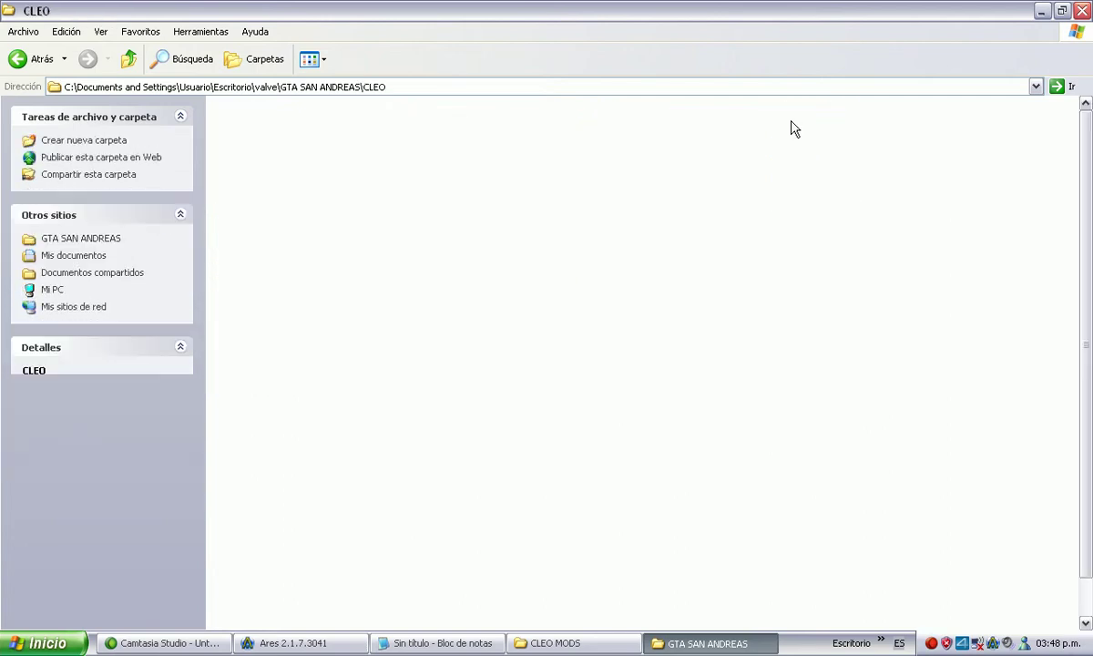
- Try to paste the copied .cs files into the CLEO folder, declining to replace the existing TRANSFENDER.cs
scroll(804, 483, down, 1)
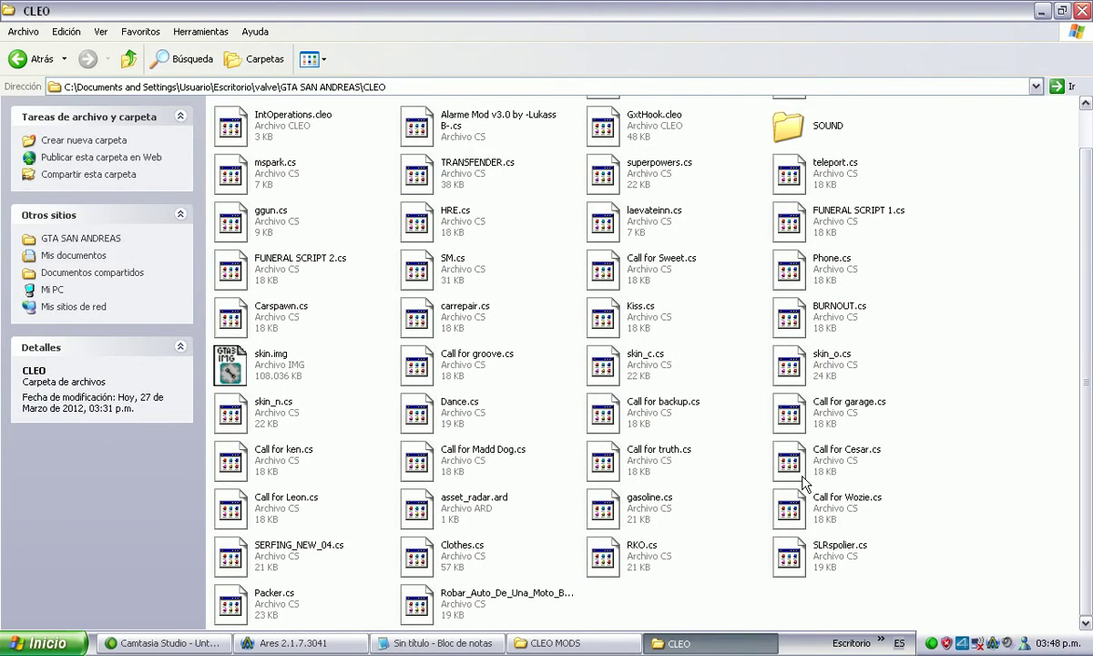
right_click(787, 612)
click(808, 519)
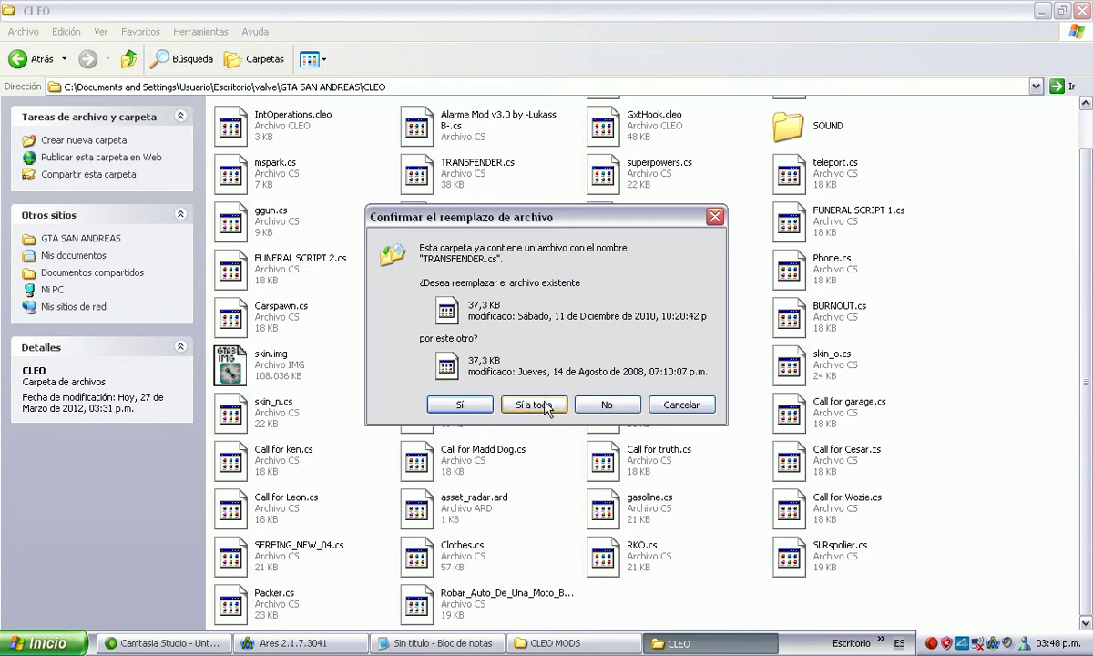
click(603, 406)
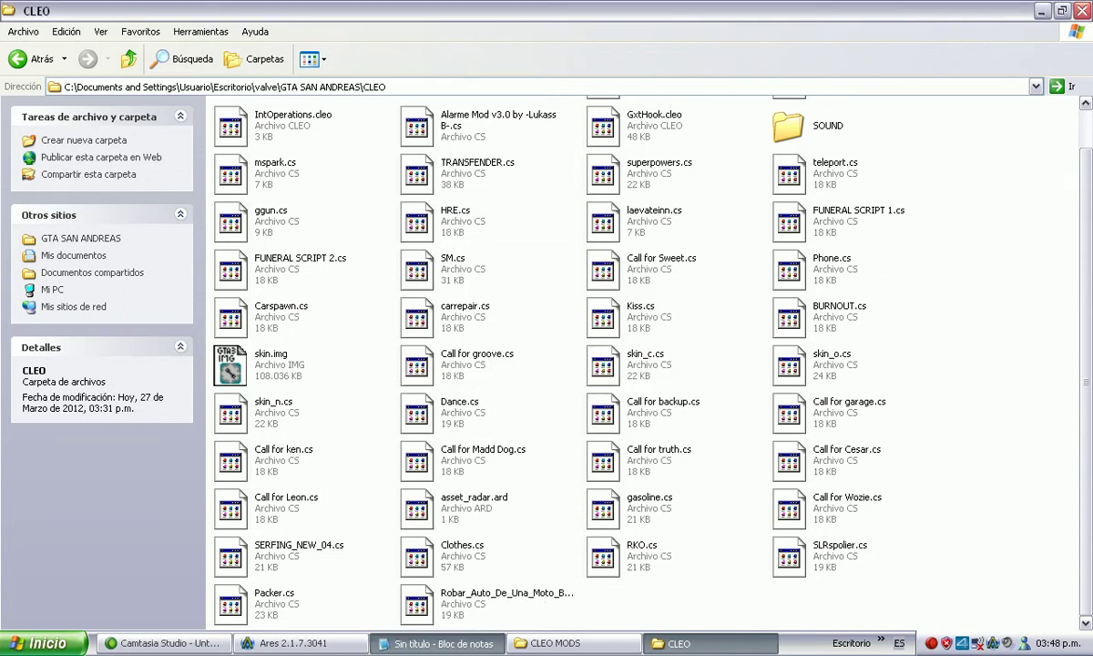
- Reopen the note and append "YO NO LO HAGO YA LO TENGO LISTO"
click(438, 643)
text(YO )
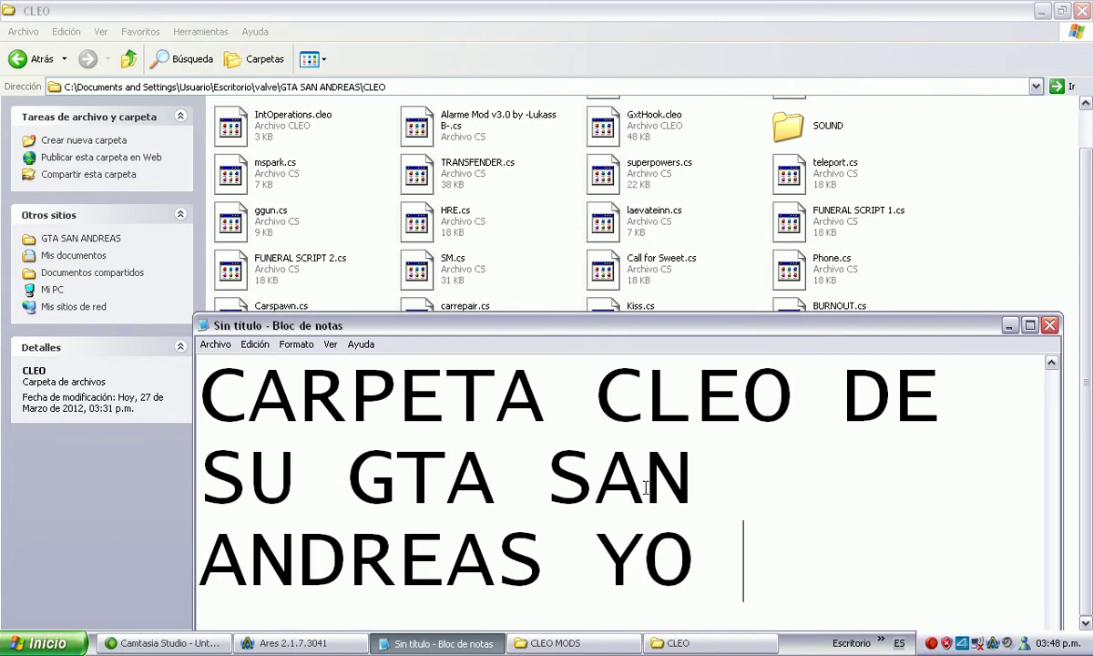
text(NO LO HA)
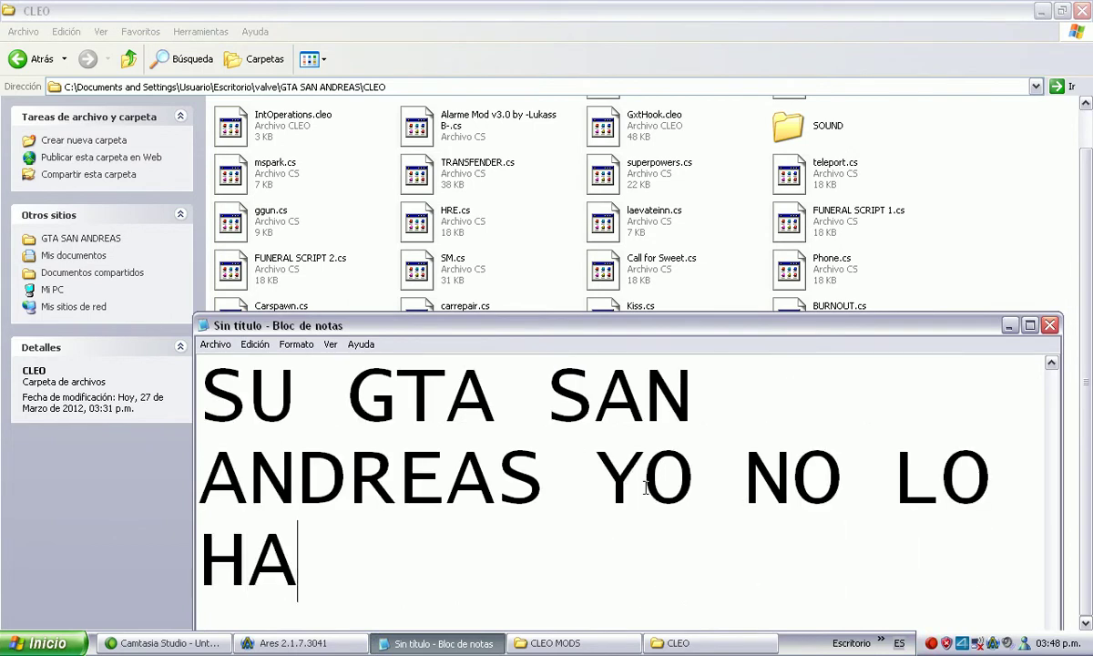
text(GO YA )
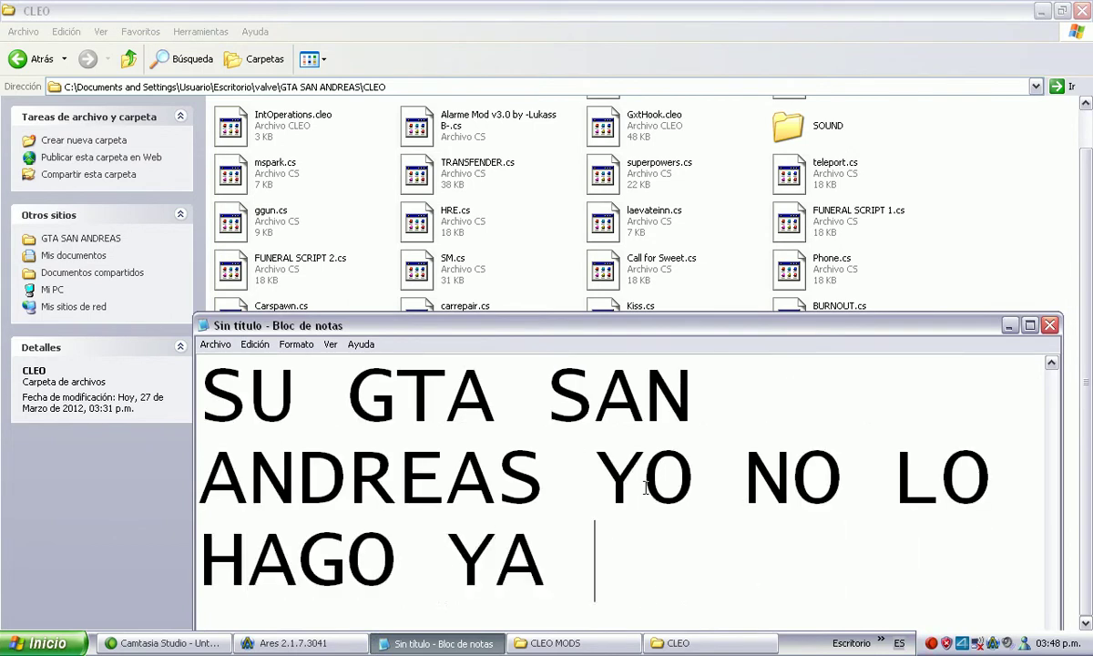
text(LO TEN)
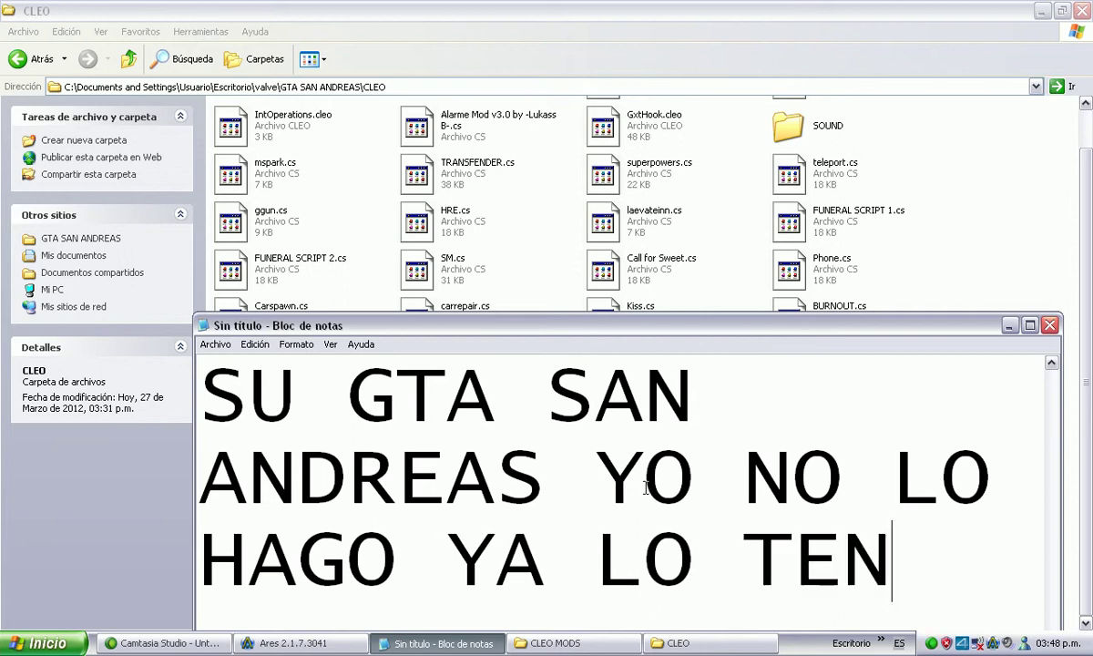
text(GO LISTO)
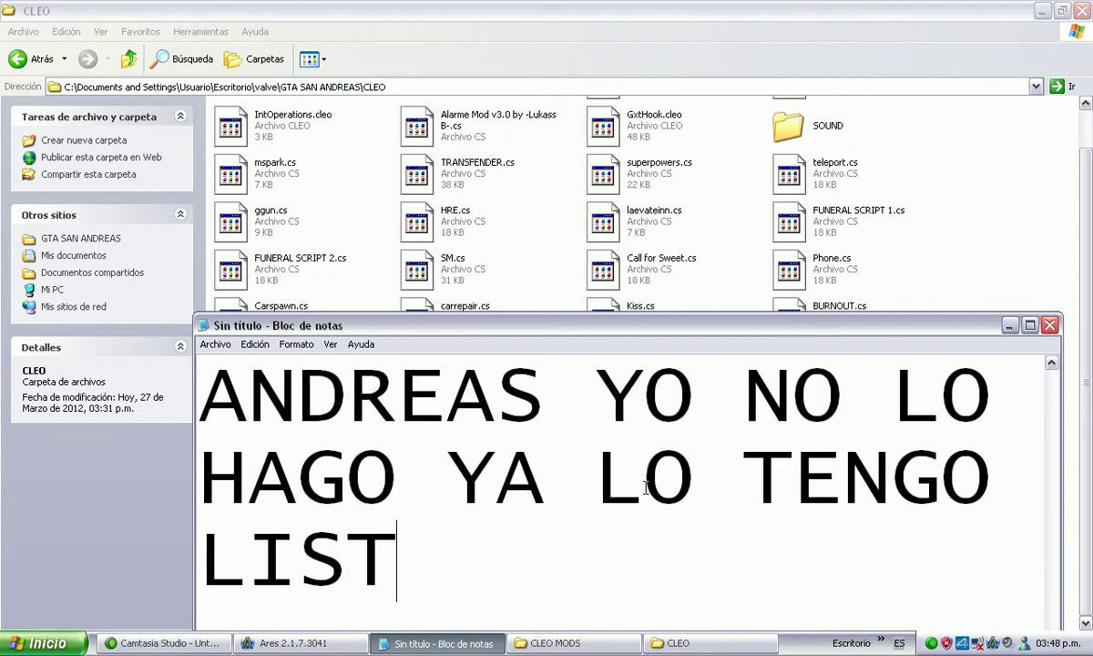
- Minimize the note and the CLEO folder, reopen CLEO MODS from the desktop and clear its file selection
click(1009, 325)
click(1041, 11)
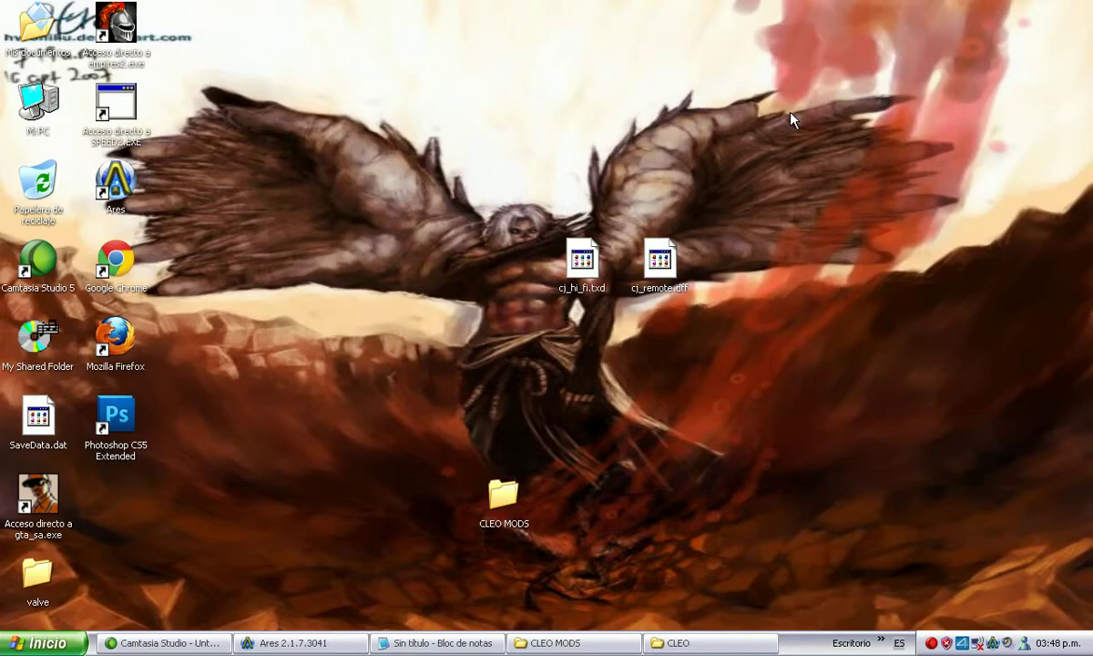
double_click(513, 522)
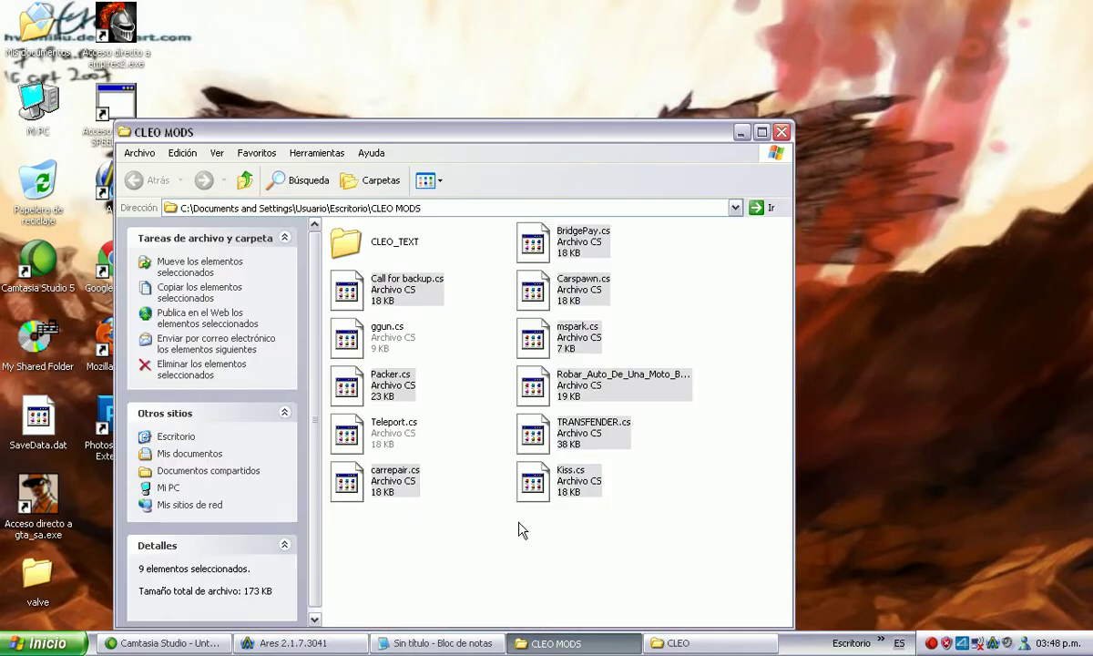
click(456, 554)
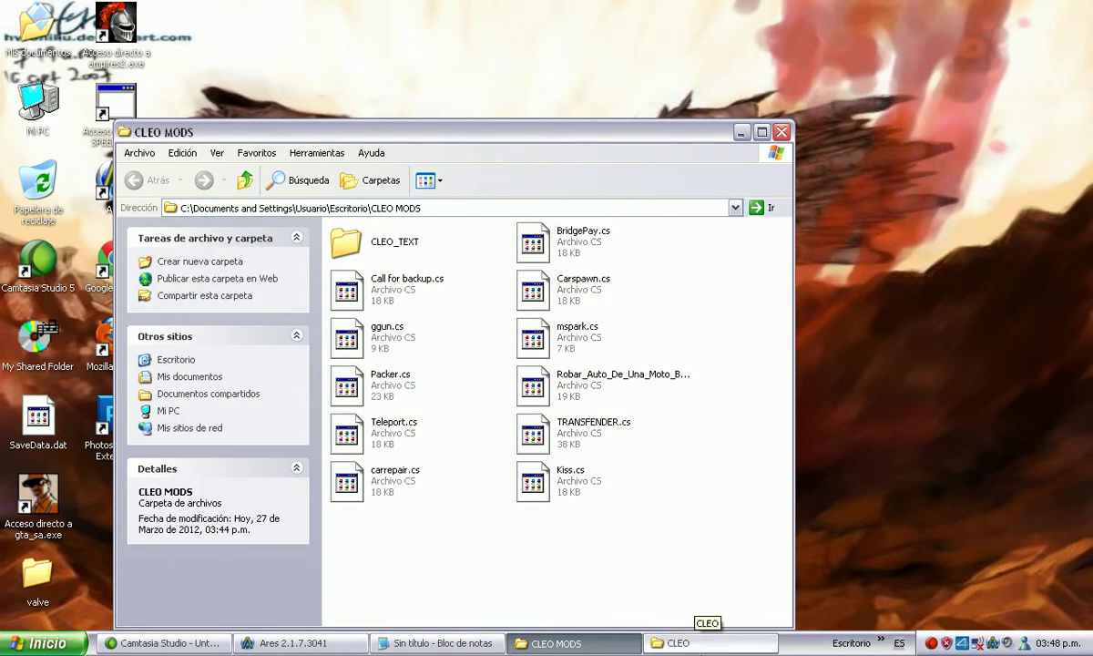
- Switch to Ares, clear the library search text and play the track "Chacarron"
click(678, 643)
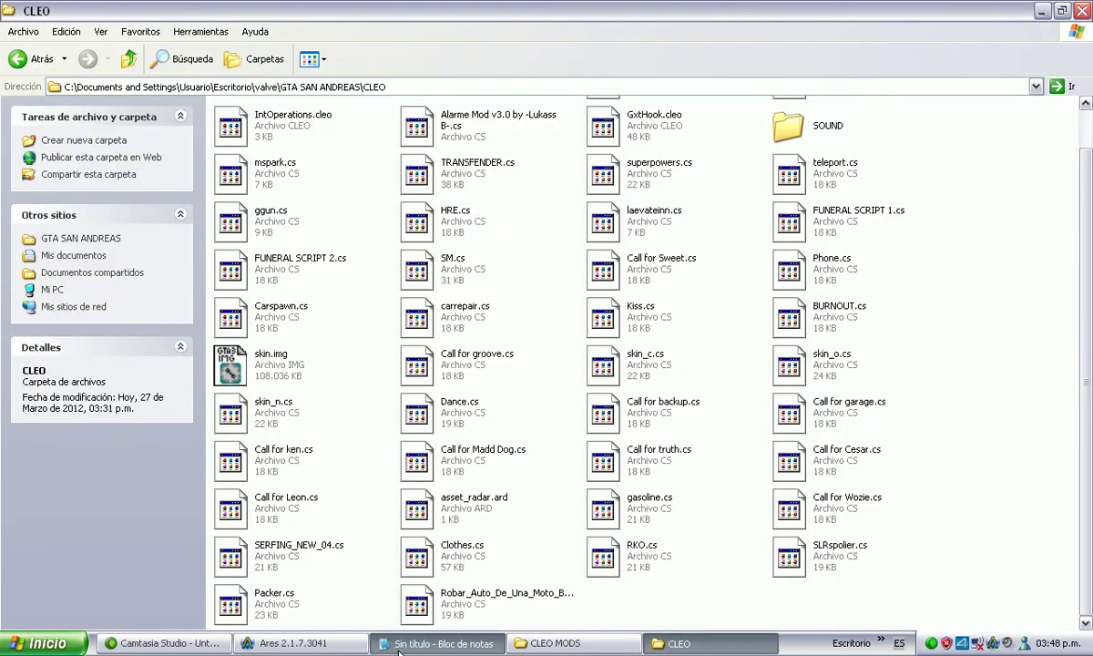
click(442, 644)
click(556, 643)
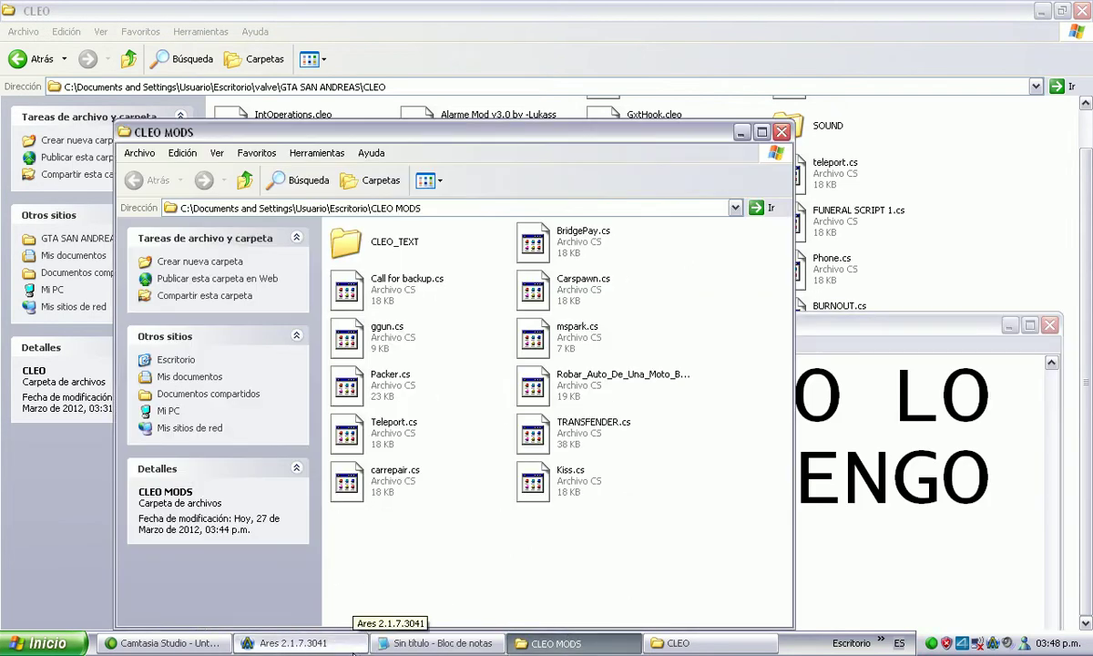
click(293, 643)
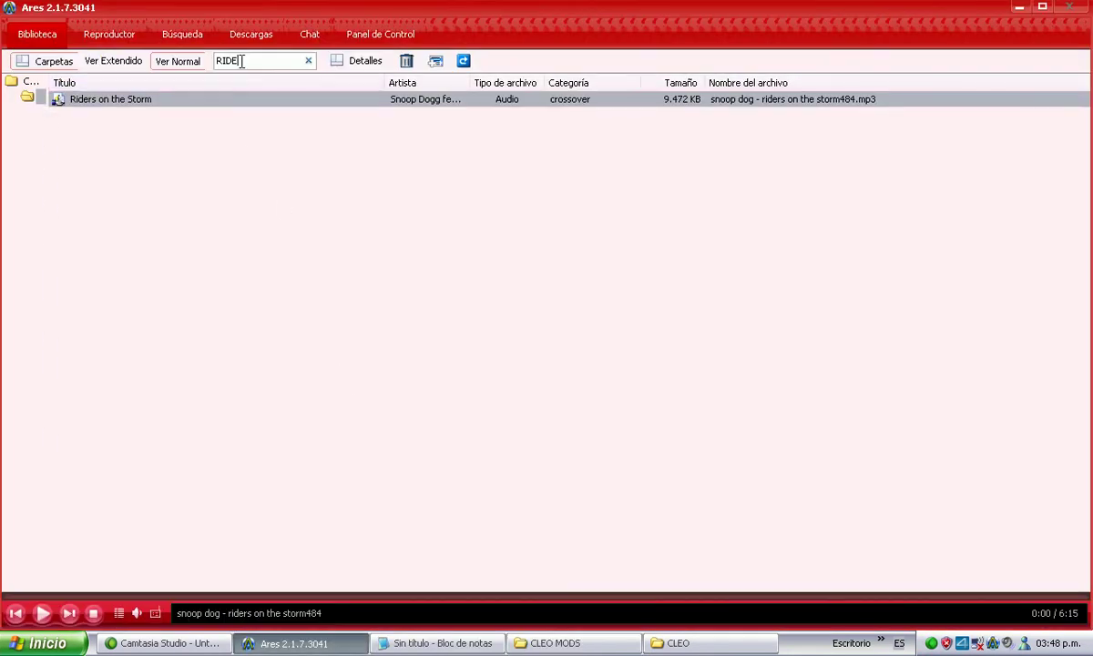
key(BackSpace)
key(BackSpace)
key(BackSpace)
key(BackSpace)
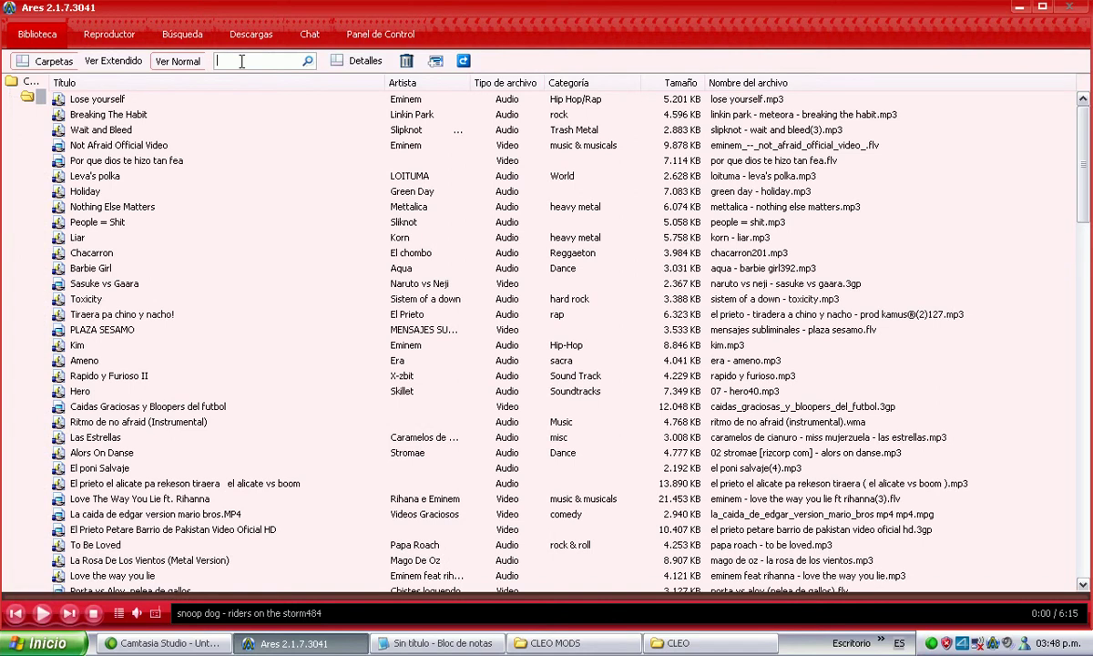
double_click(255, 254)
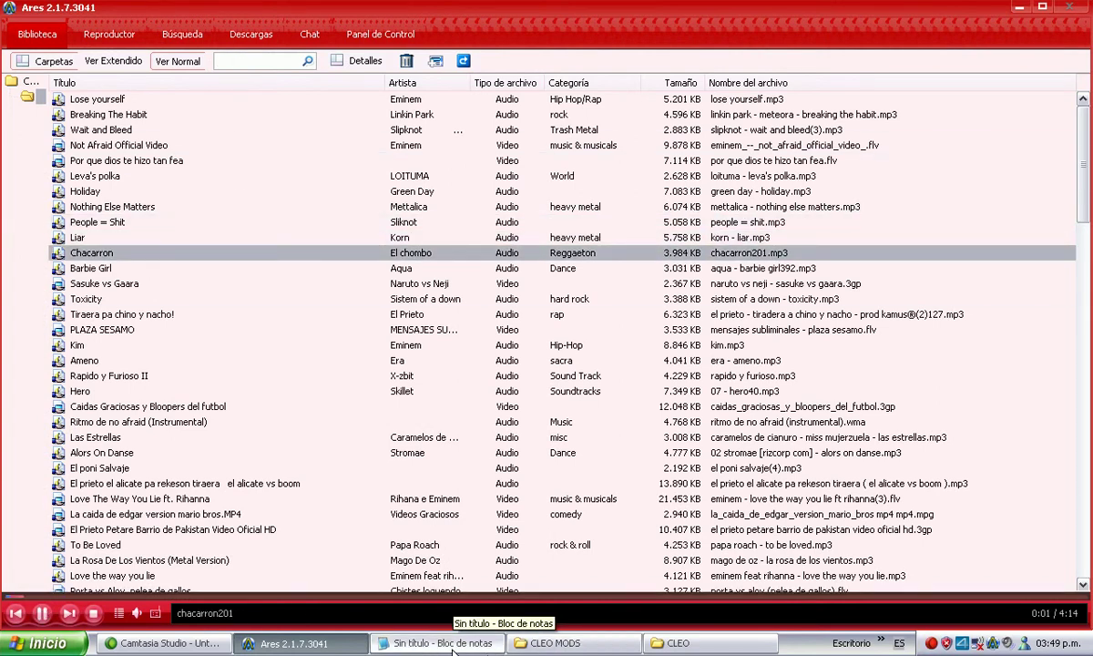
- Bring the CLEO MODS folder forward, maximize it and show the note in front of it
click(556, 643)
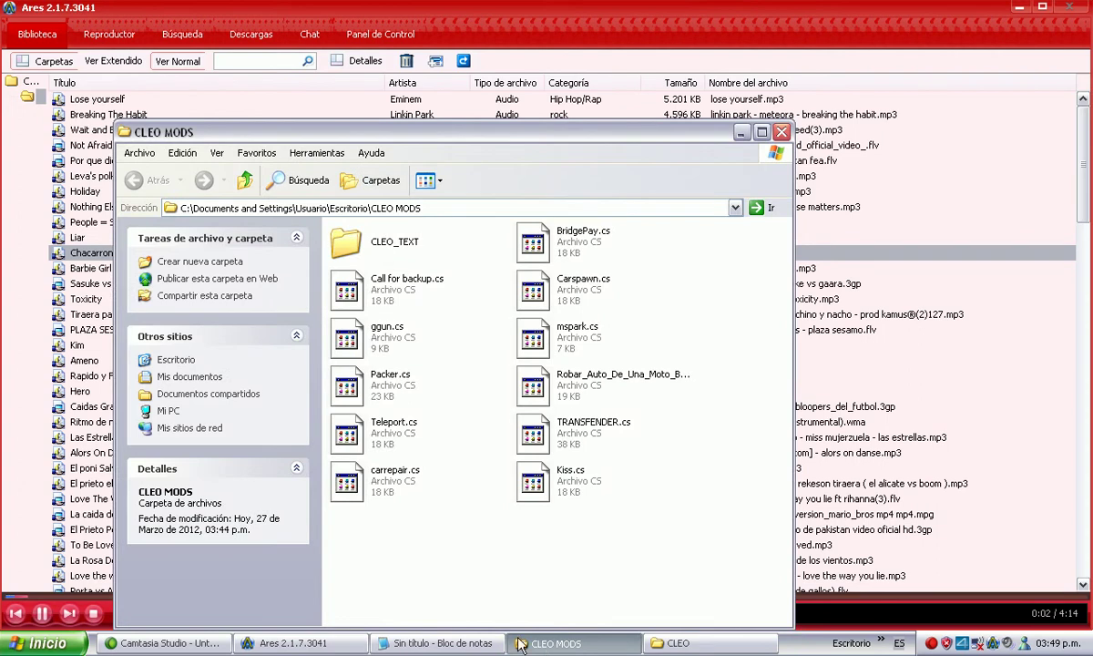
click(762, 132)
key(alt+Tab)
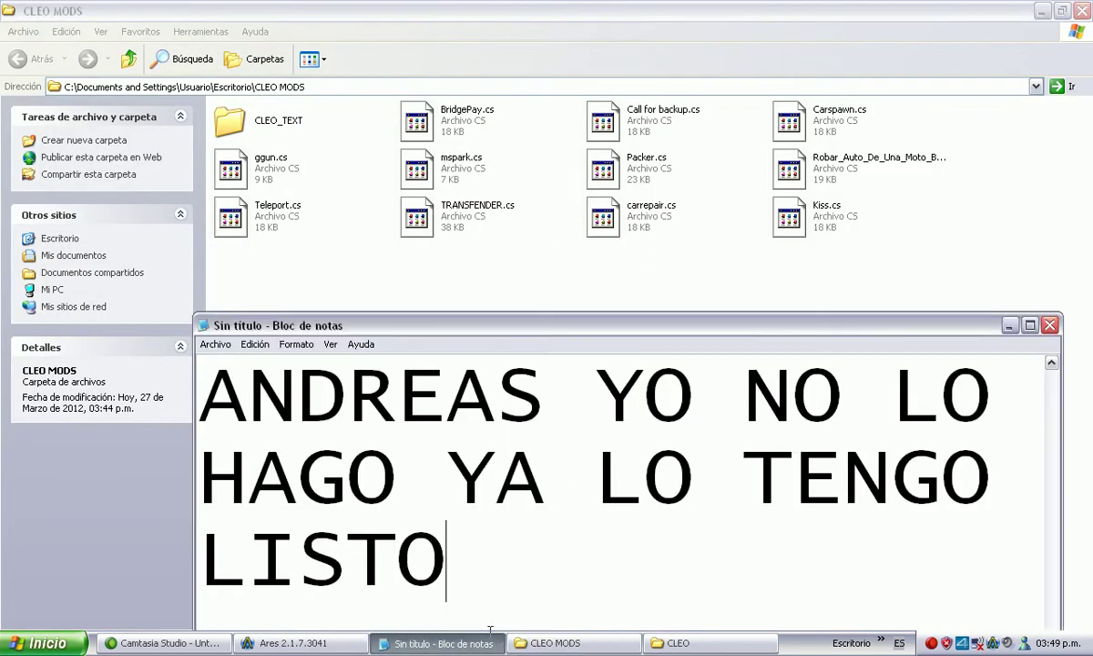
- Append "BUENO DESPUES DE COPIAR" to the end of the note
text(BUENO )
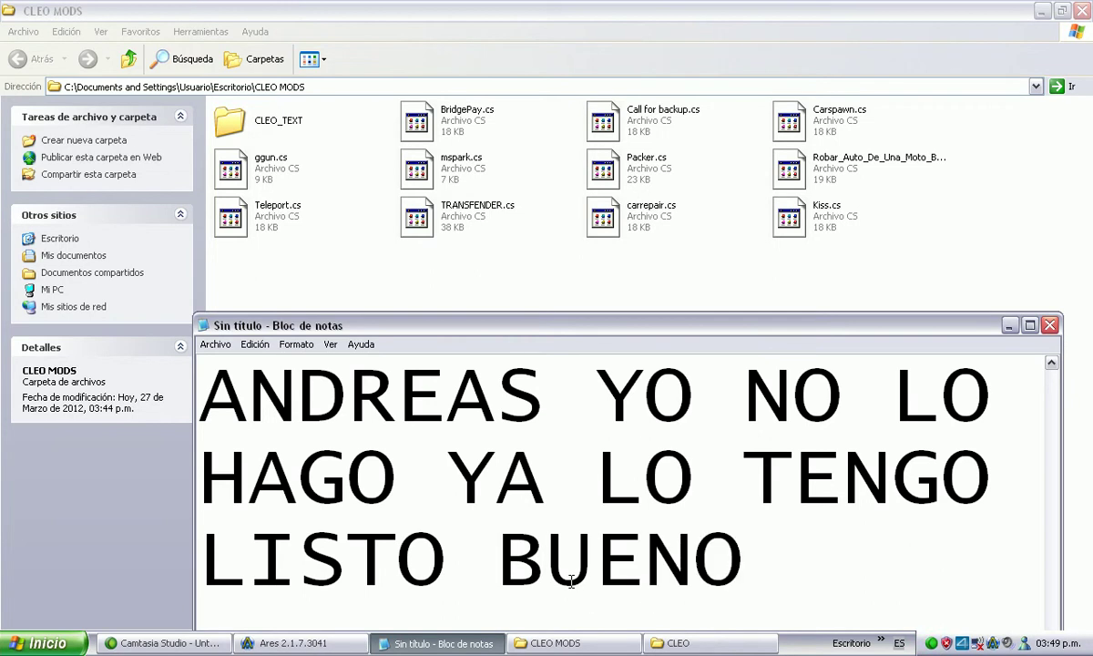
text(DES)
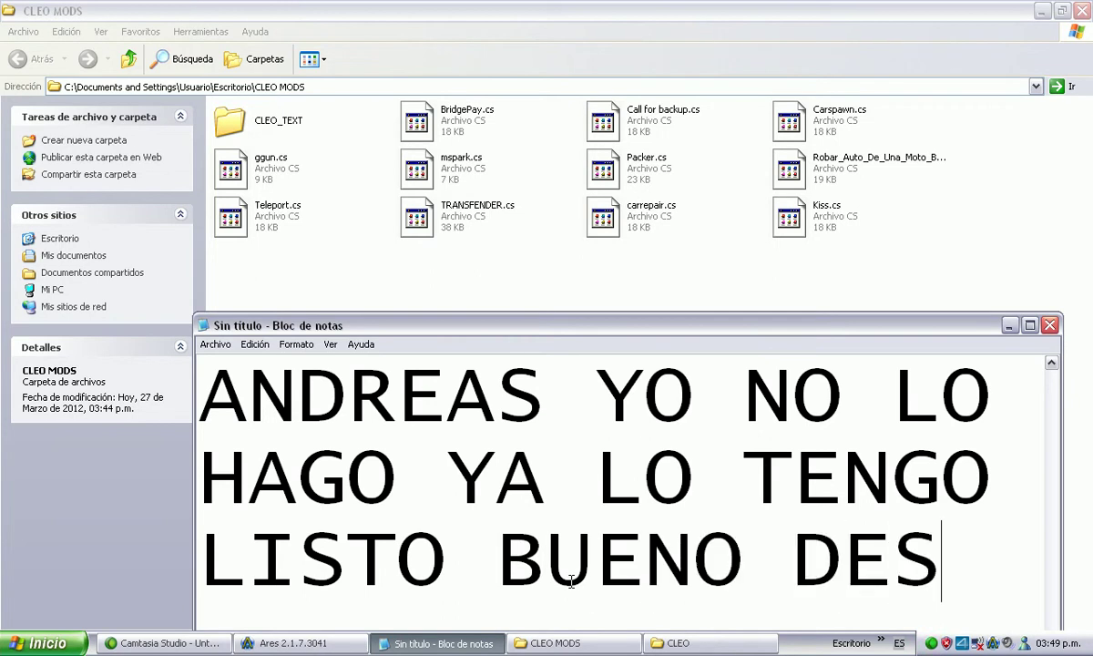
text(PUES DE )
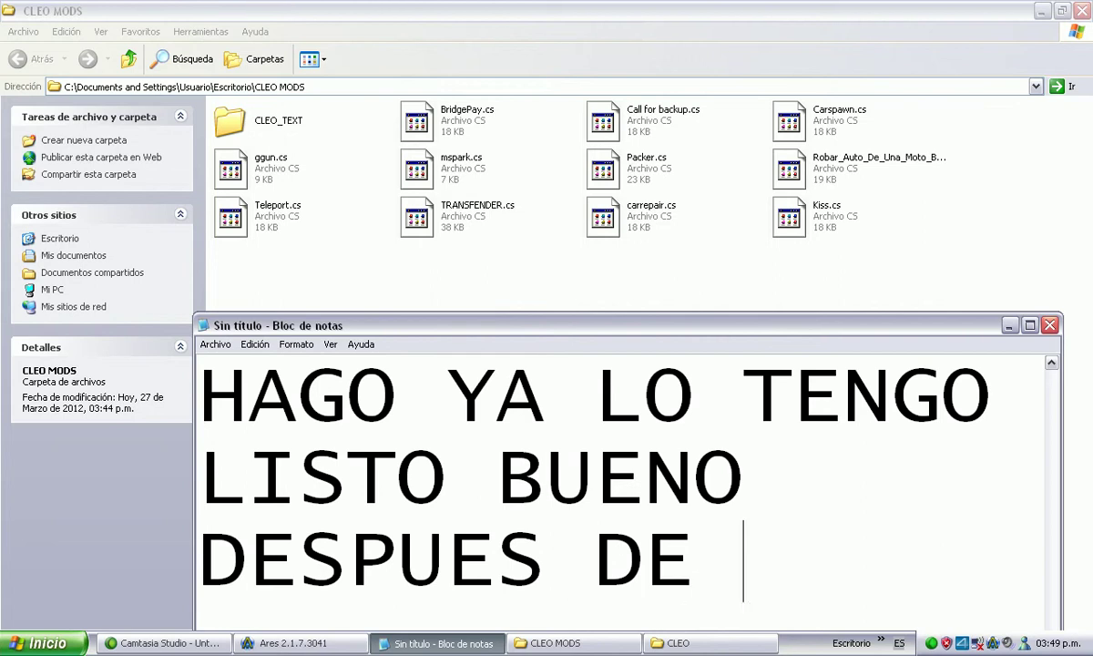
text(COPIA)
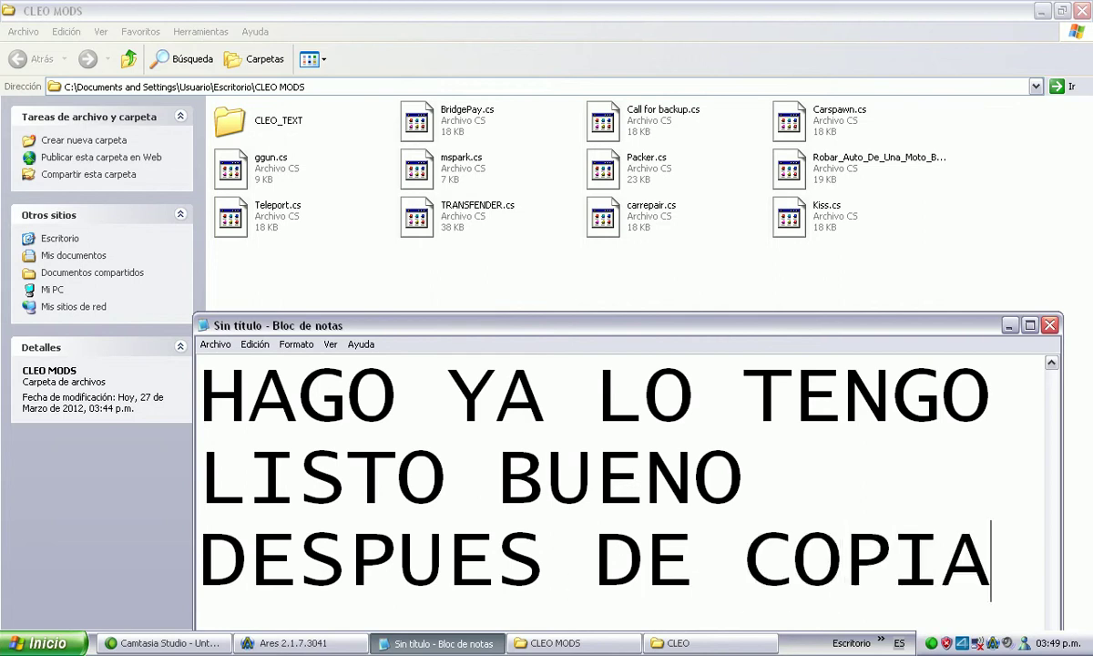
text(R LOS)
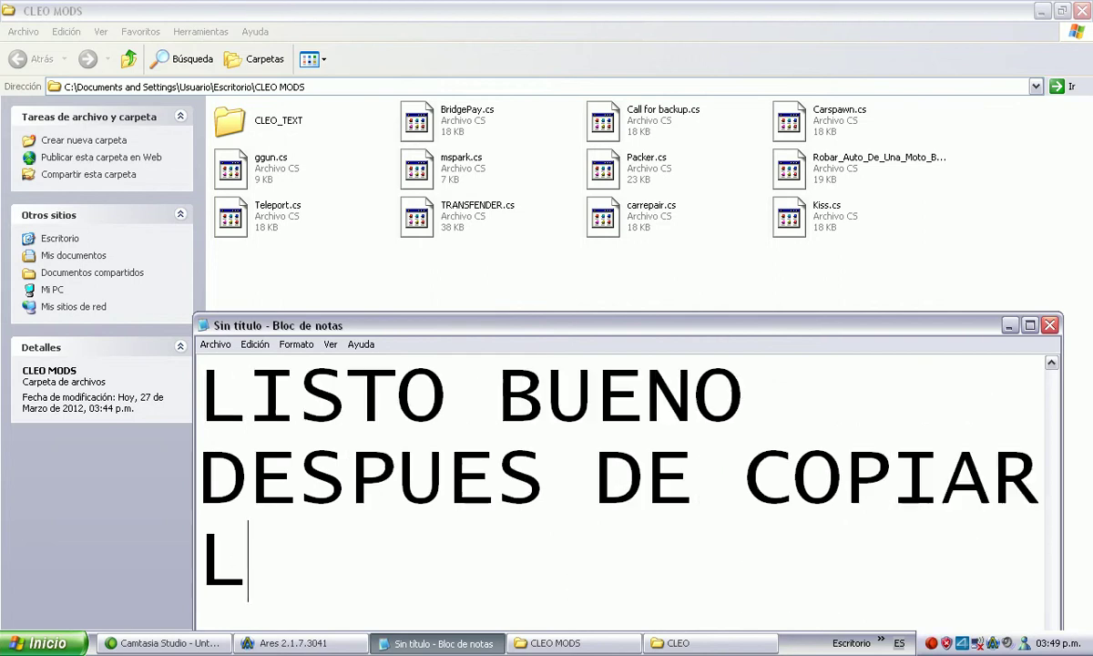
key(BackSpace)
key(BackSpace)
key(BackSpace)
key(BackSpace)
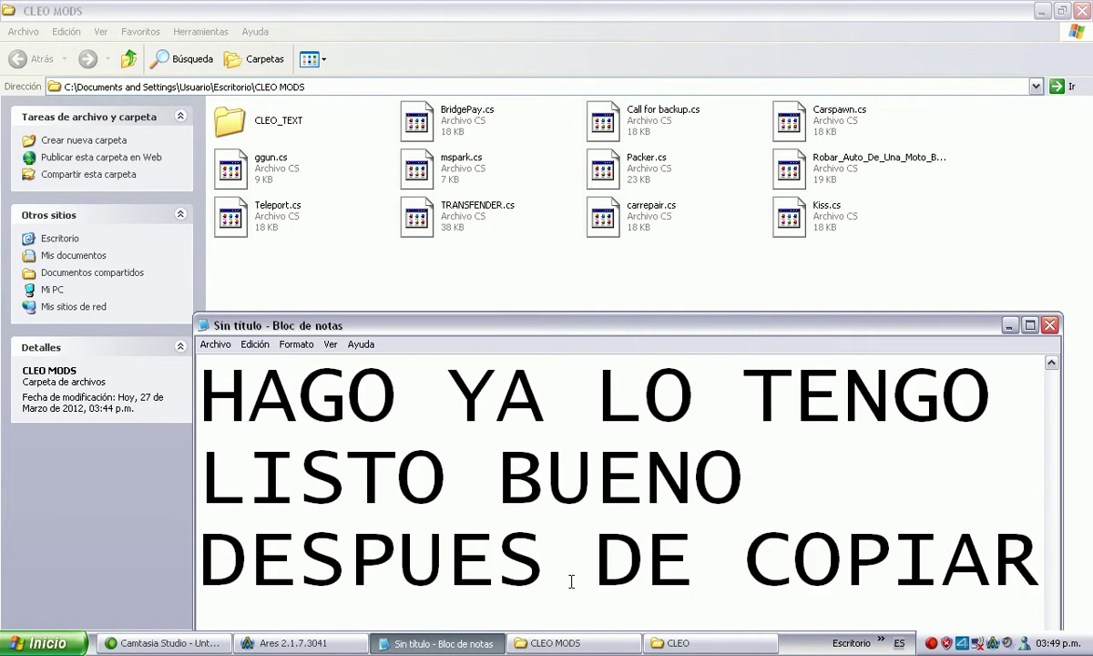
- Continue the sentence in the note with "TODOS LOS ARCHIVOS CS"
text(TODOS )
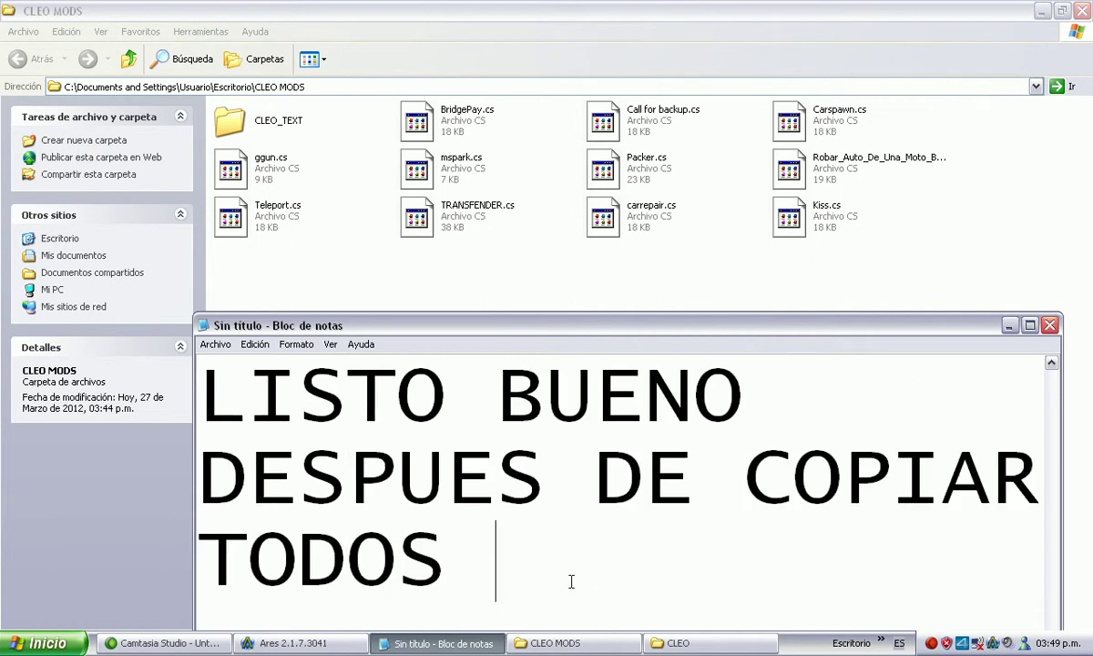
text(LOS ARC)
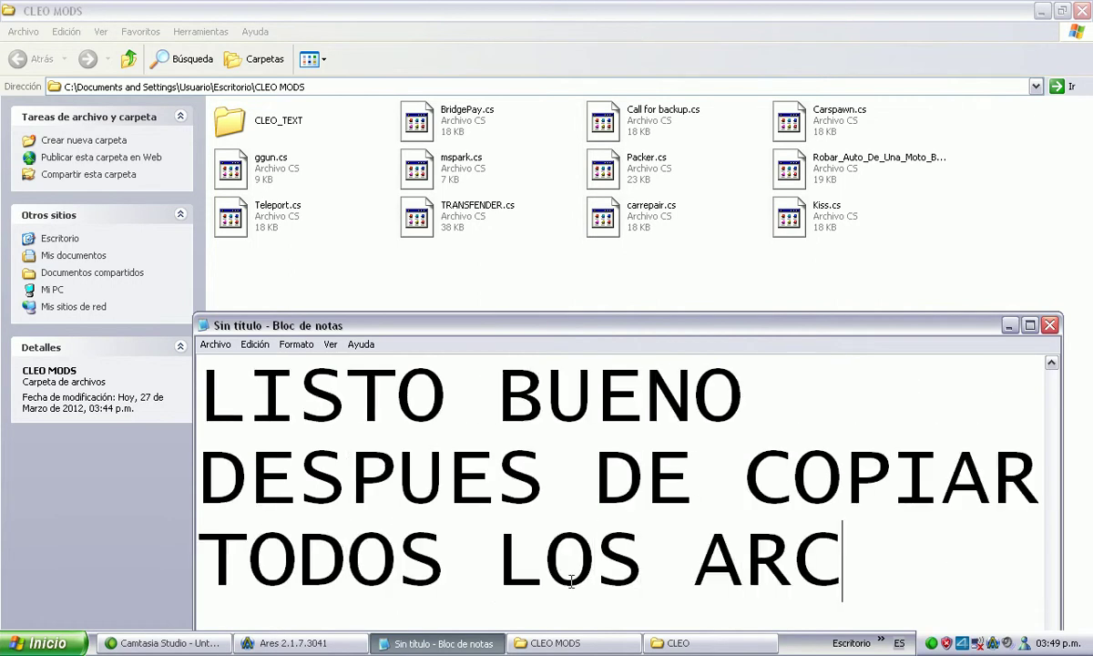
text(HIVOS )
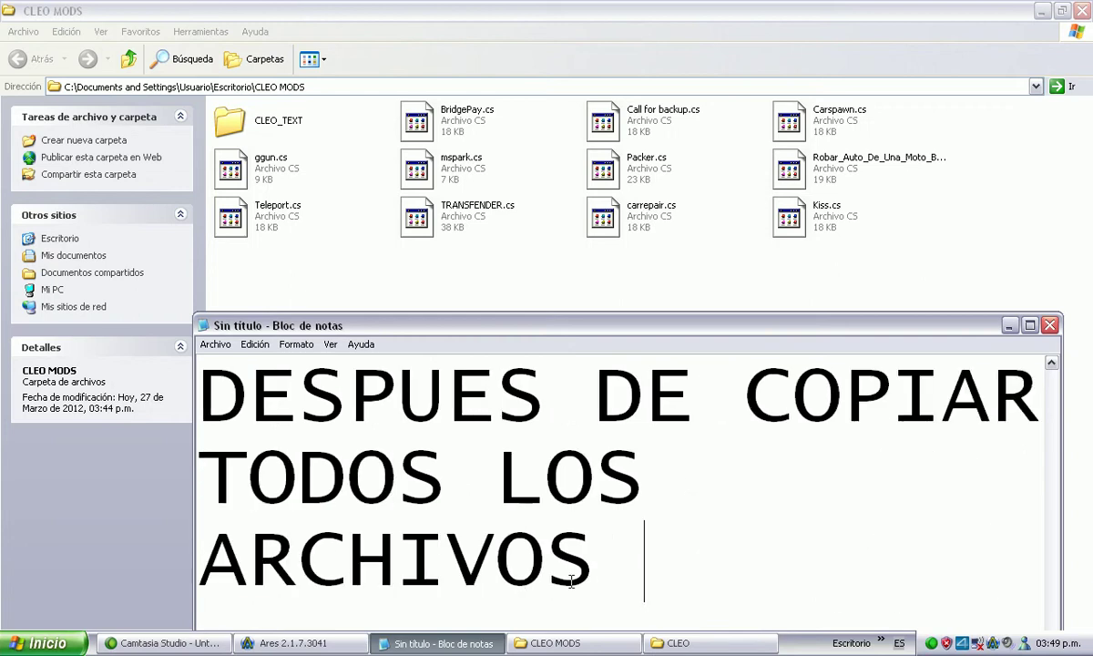
text(C)
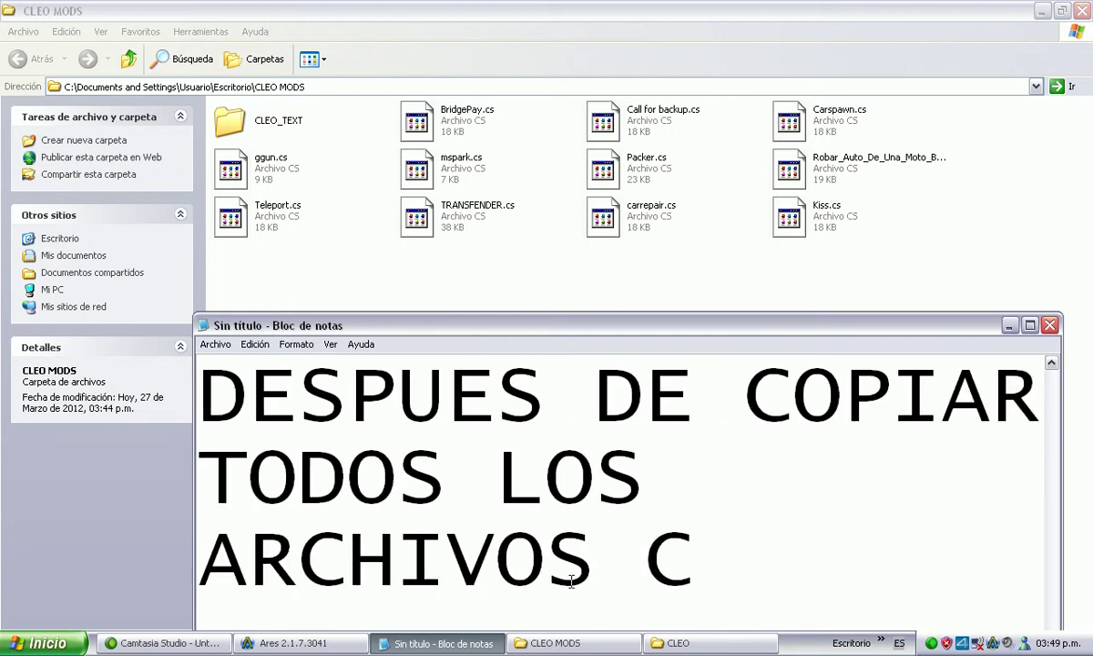
text(S)
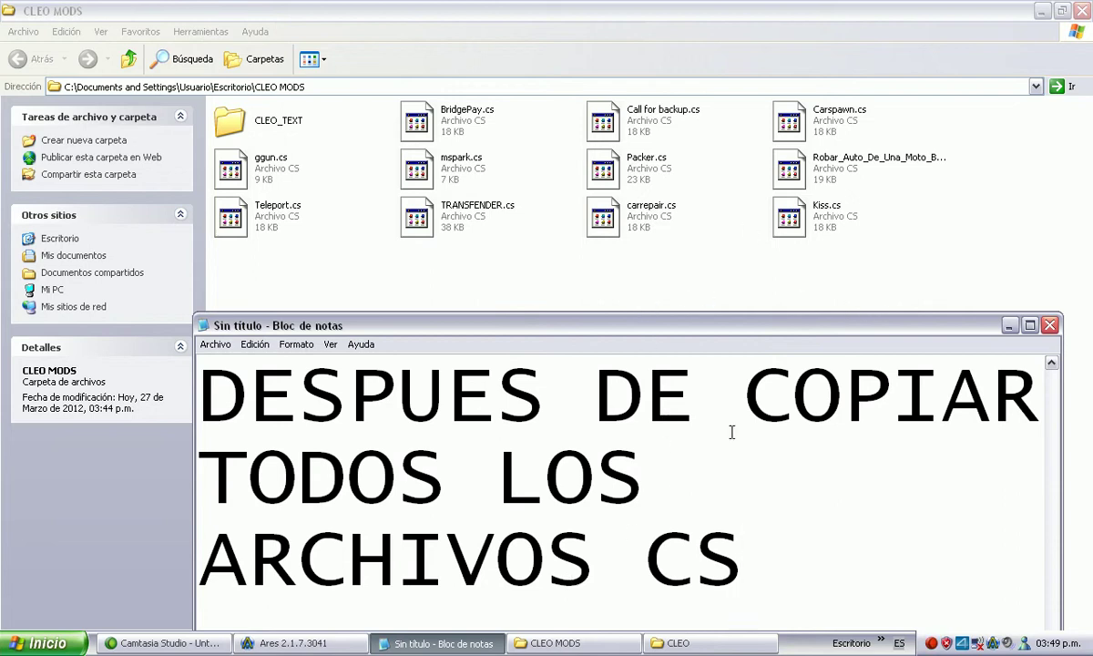
- Complete the sentence in the note with "SE METEN EN LA CARPETA CLEO TXD"
text( SE ME)
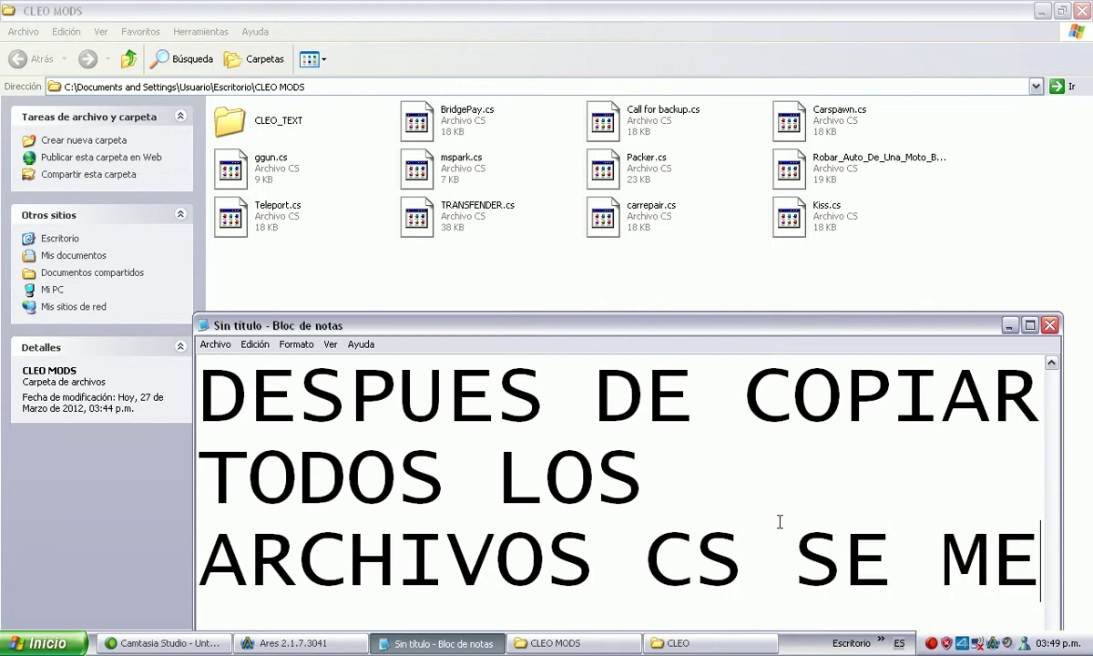
text(TEN EN )
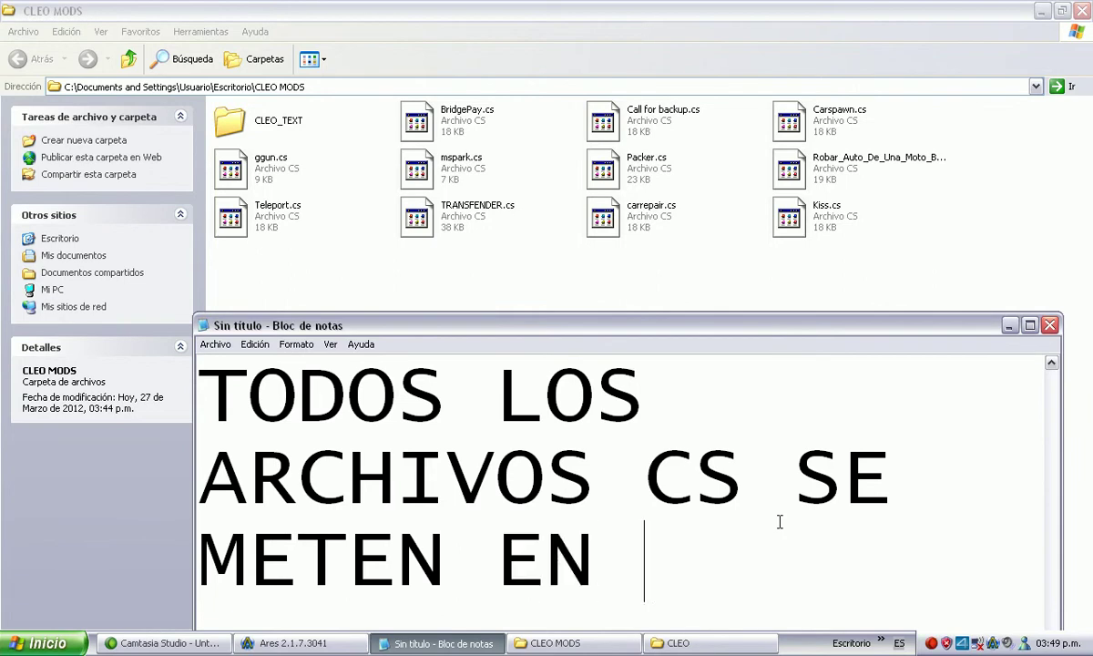
text(LA CARPE)
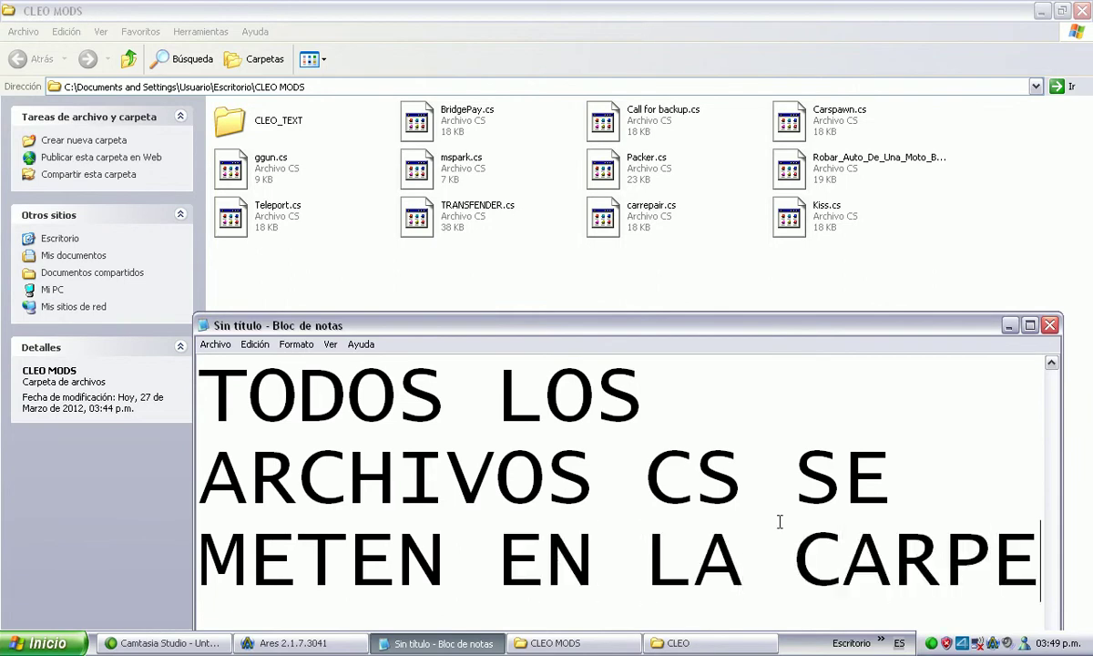
text(TA CLO)
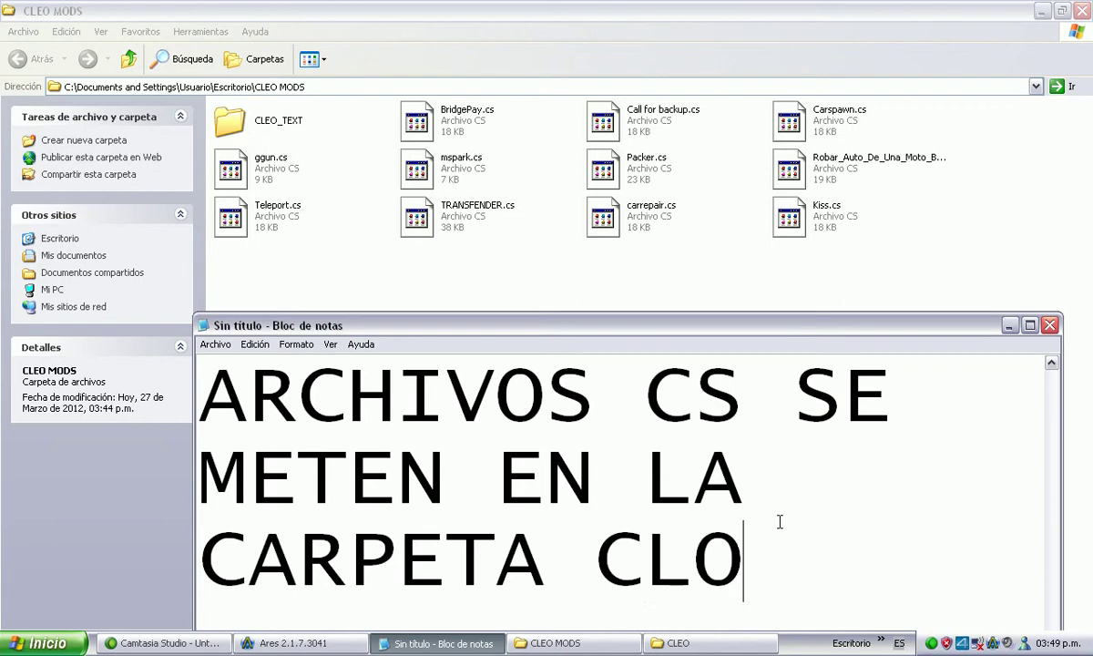
key(BackSpace)
text(EO)
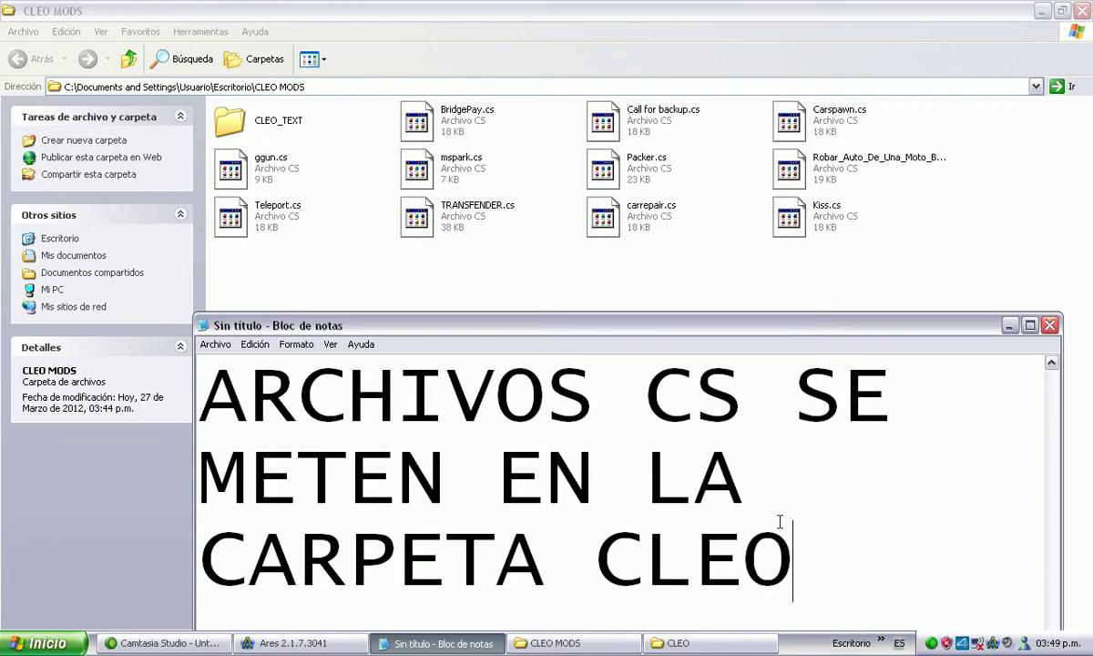
text( TXD)
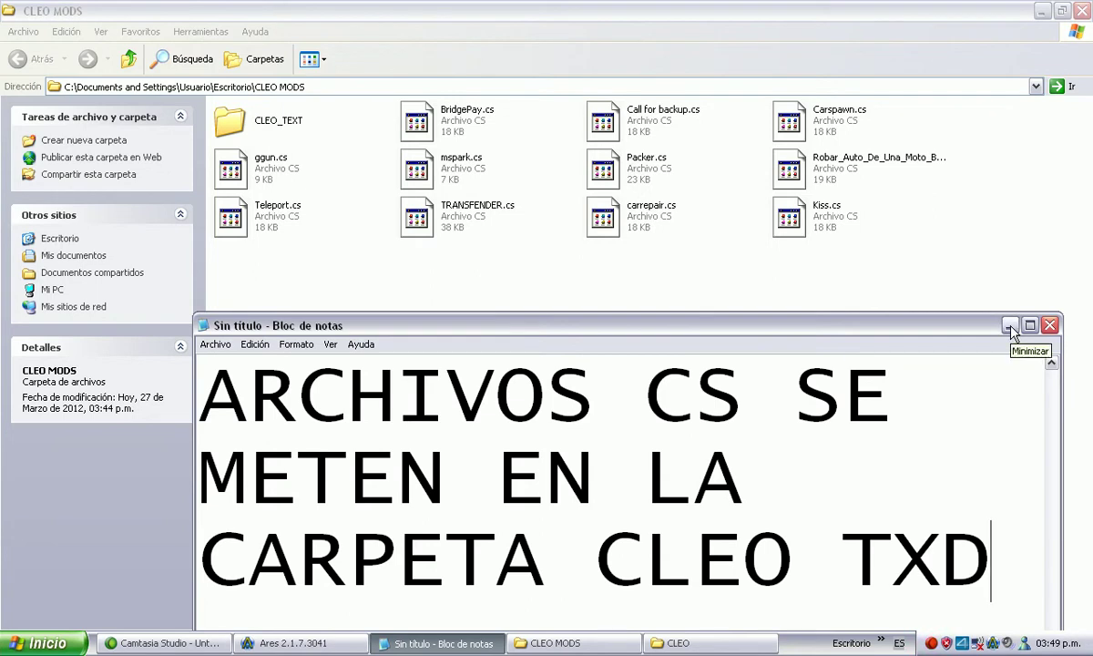
- Correct the folder name at the end of the note to "CLEO TEXT" and minimize the note
key(BackSpace)
key(BackSpace)
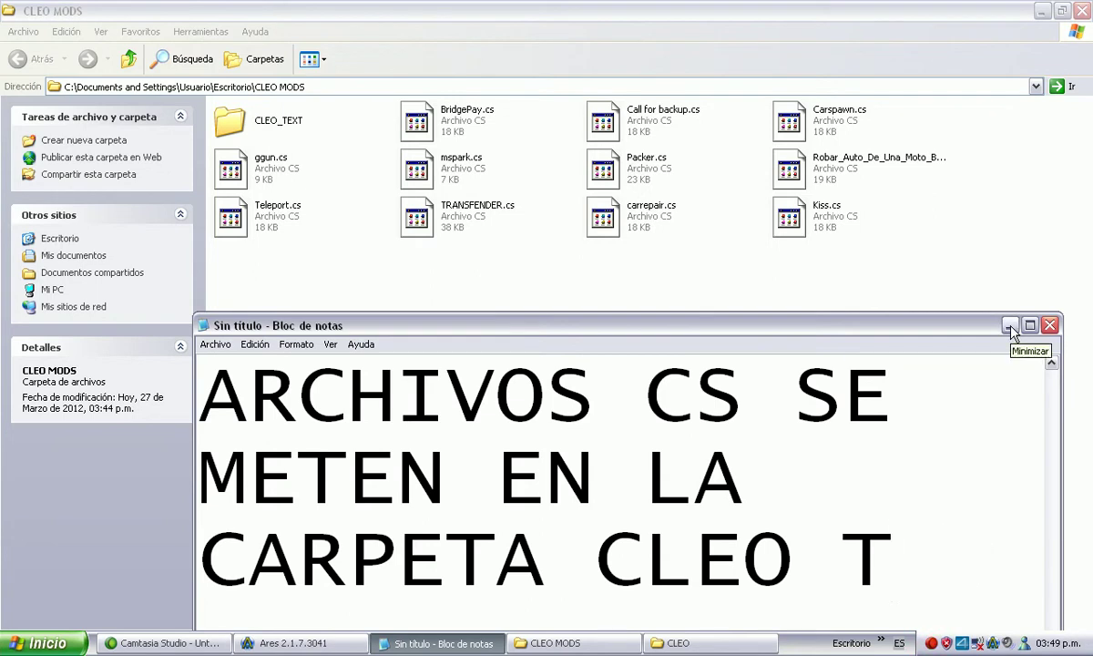
text(EXT)
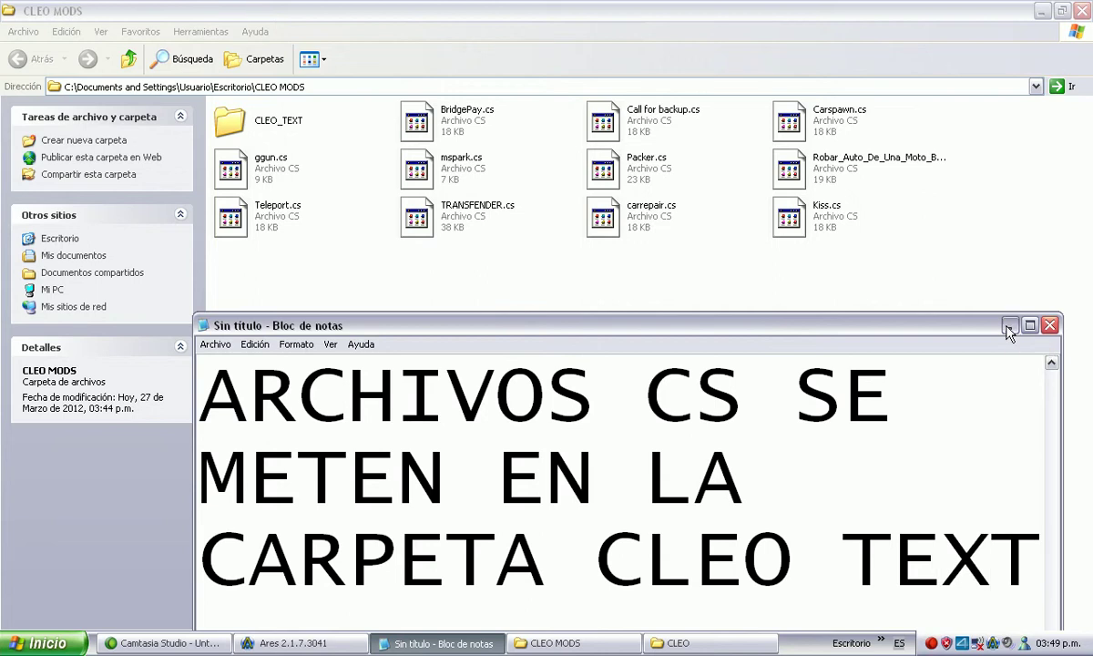
click(1010, 325)
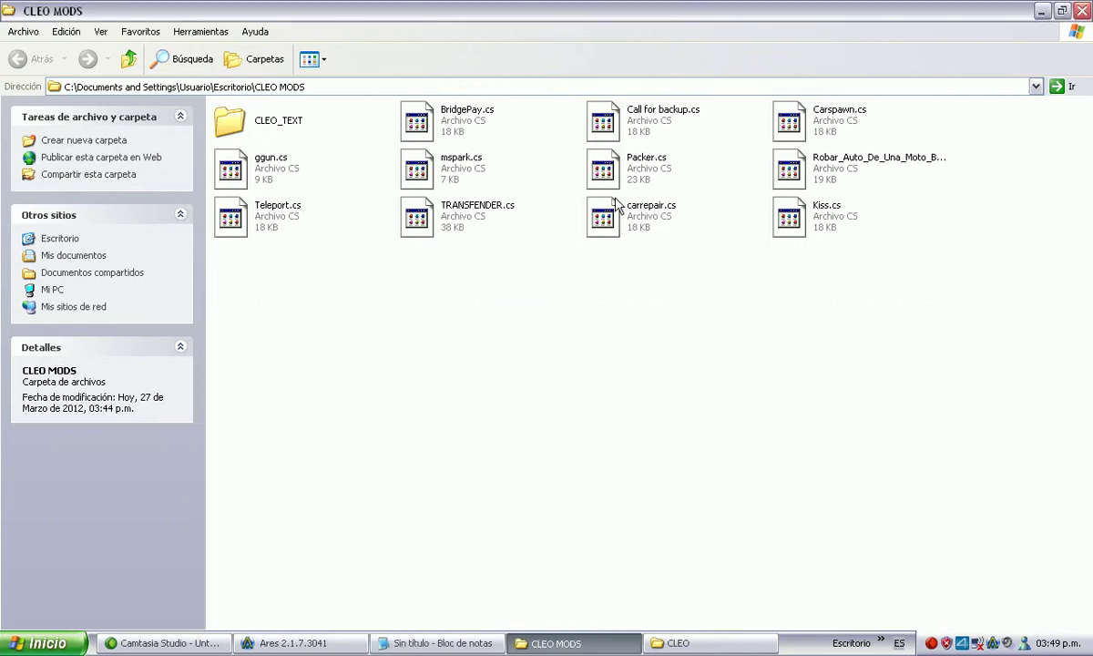
- Copy the Dadude.fxt file from the CLEO_TEXT folder inside CLEO MODS
double_click(269, 119)
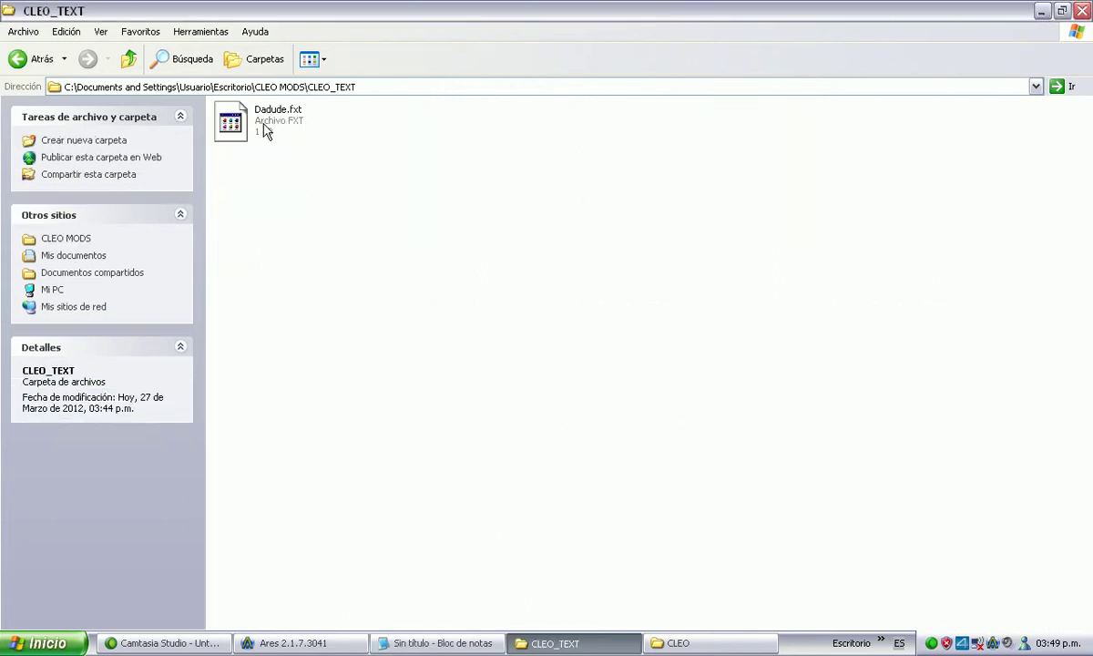
right_click(264, 126)
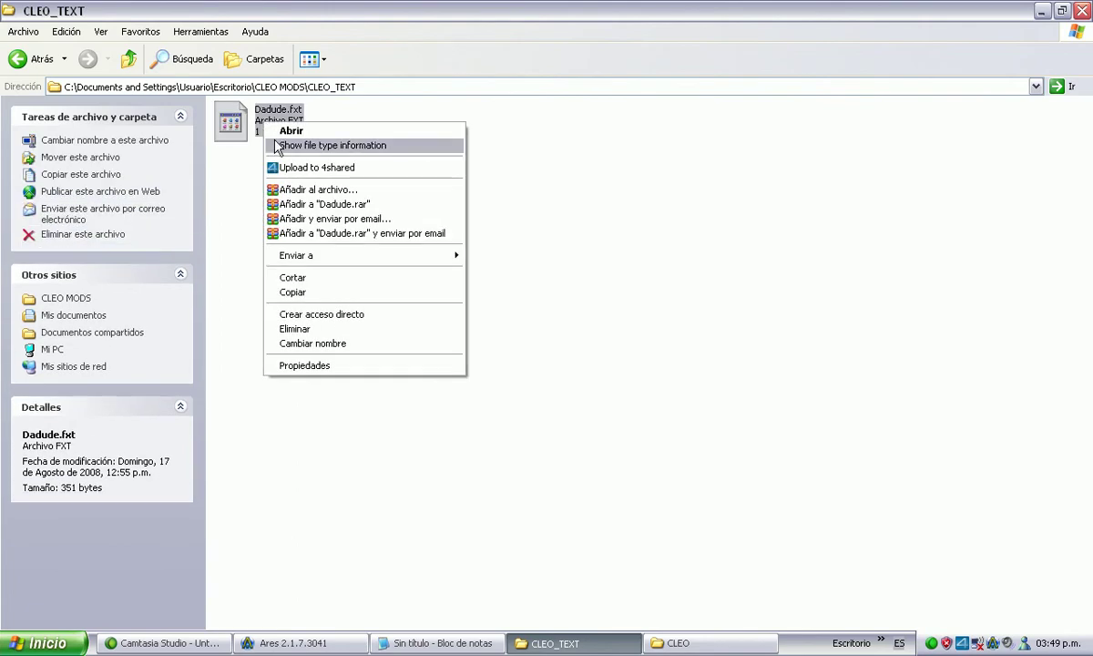
click(323, 292)
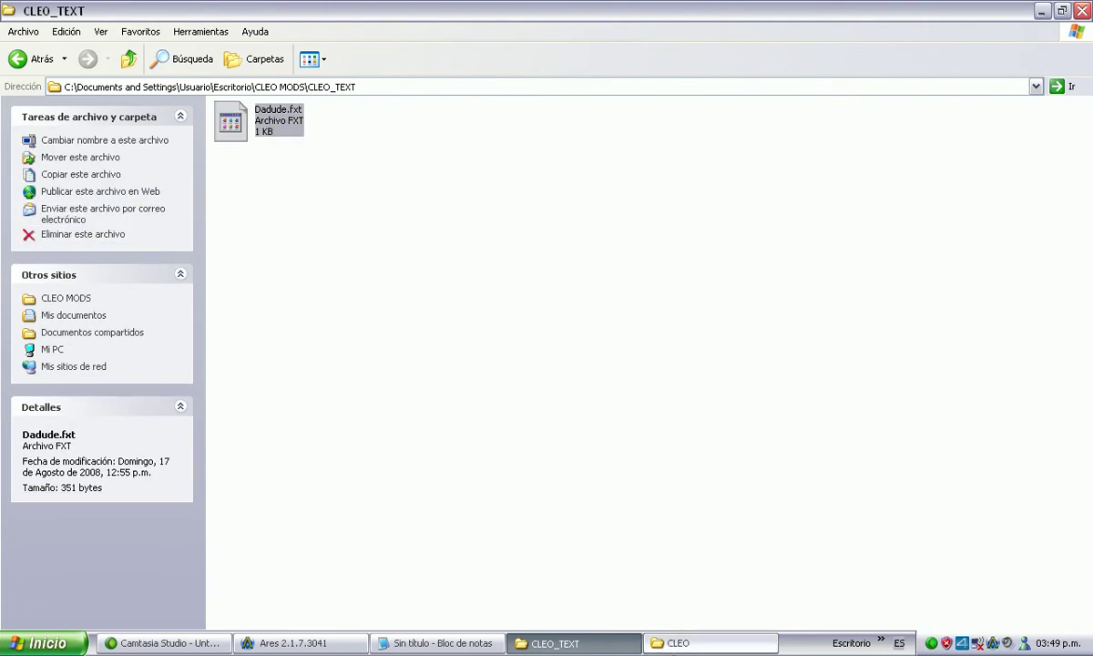
- Paste Dadude.fxt into the CLEO_TEXT folder inside the GTA San Andreas CLEO folder, replacing the existing file
click(716, 648)
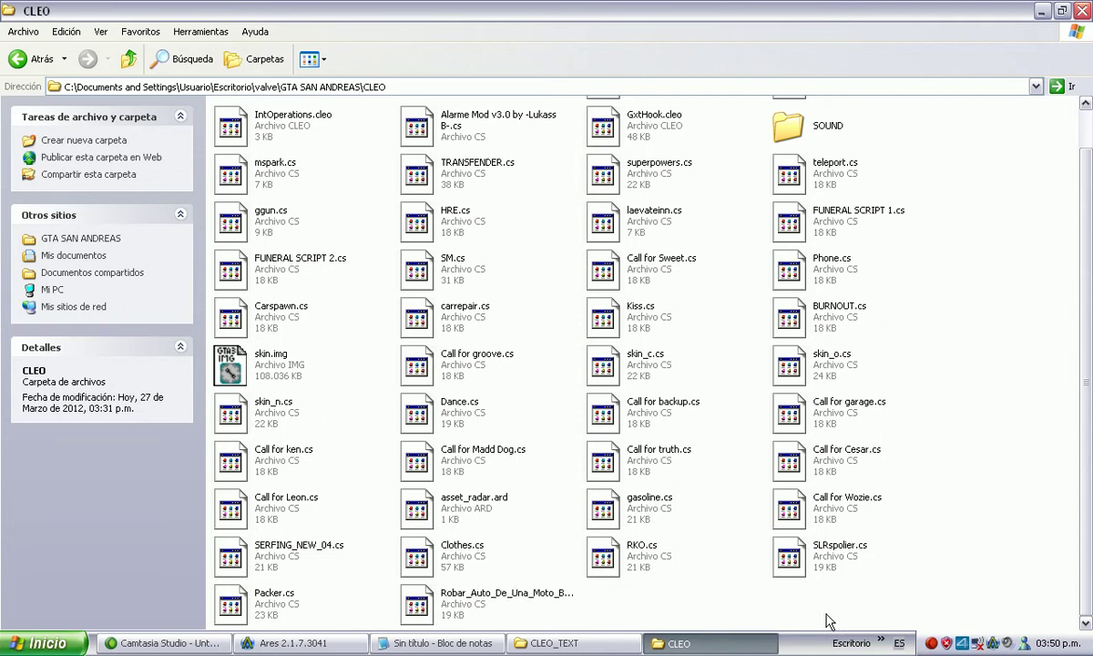
drag(1018, 382, 1019, 344)
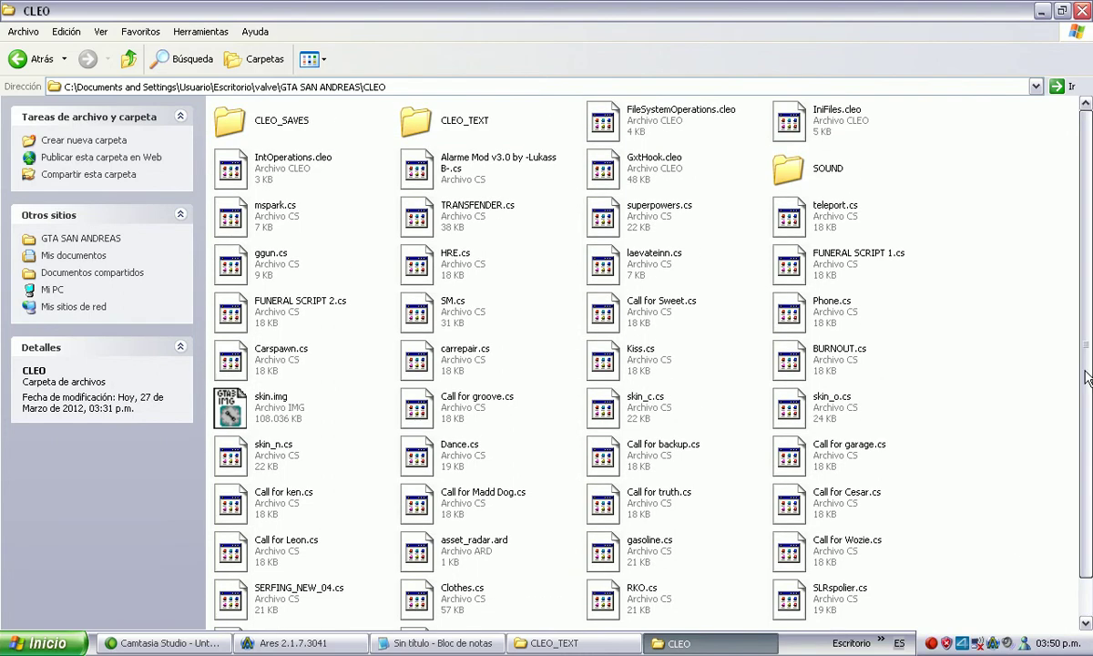
double_click(406, 111)
right_click(542, 420)
click(581, 512)
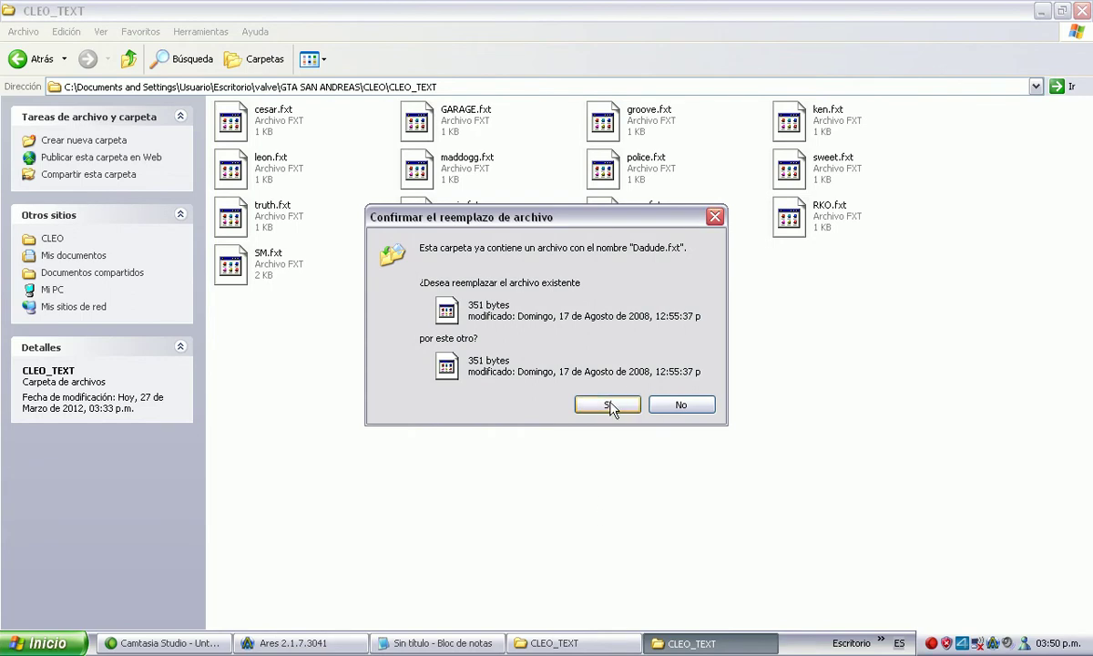
click(609, 404)
- Add "Y" to the end of the note and show the note in front of the game's CLEO_TEXT folder
key(alt+Tab)
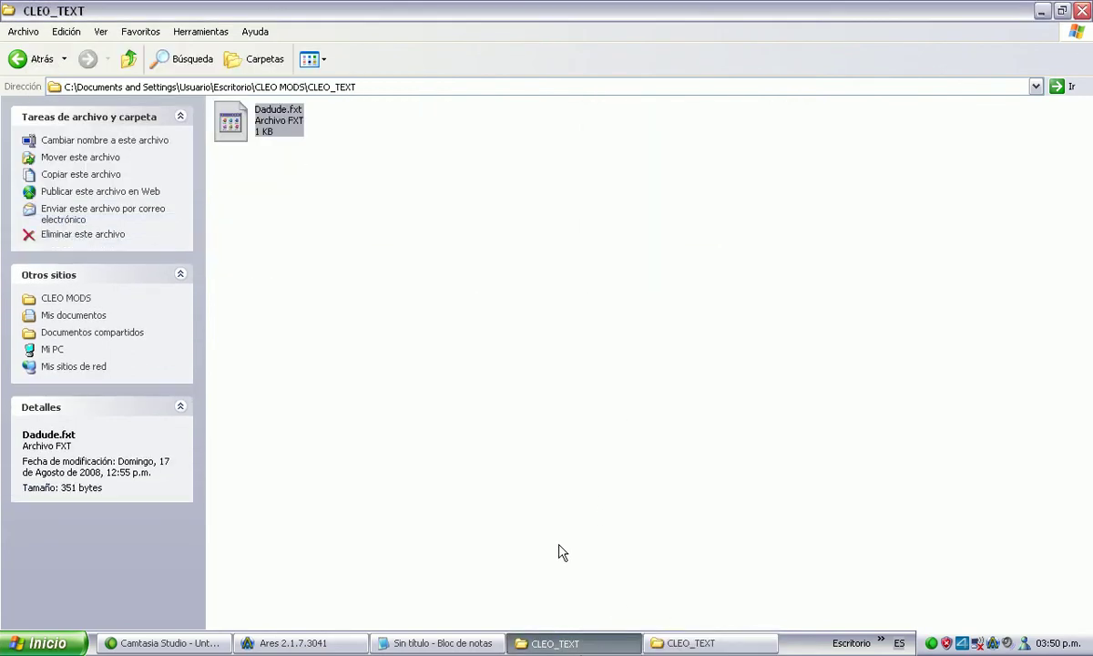
click(436, 644)
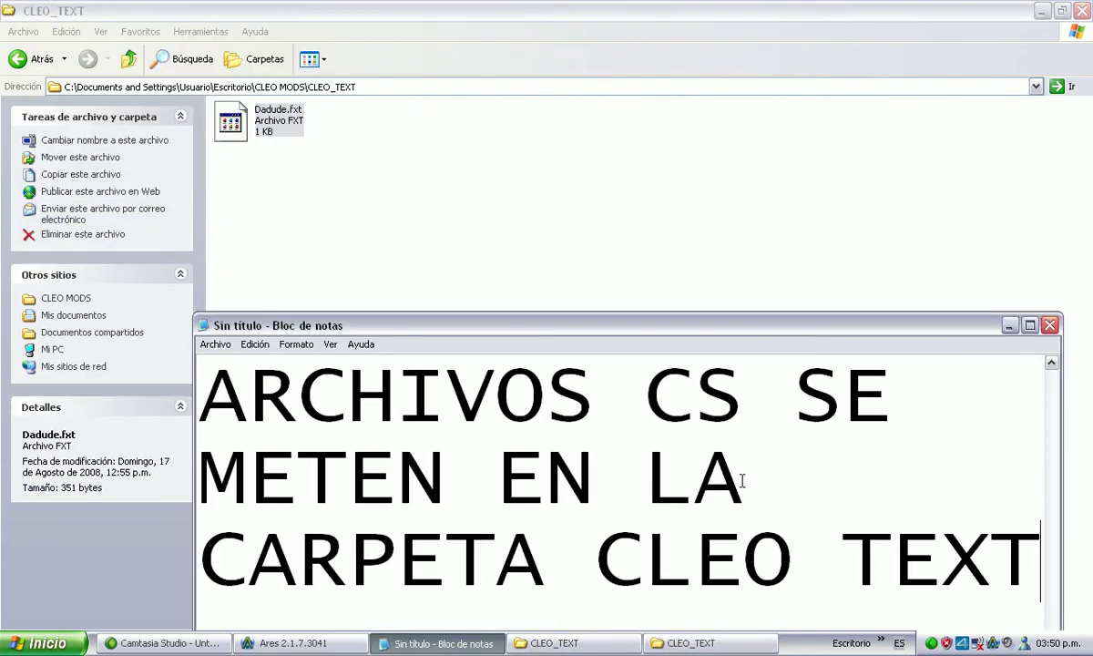
text(T)
key(BackSpace)
text(Y)
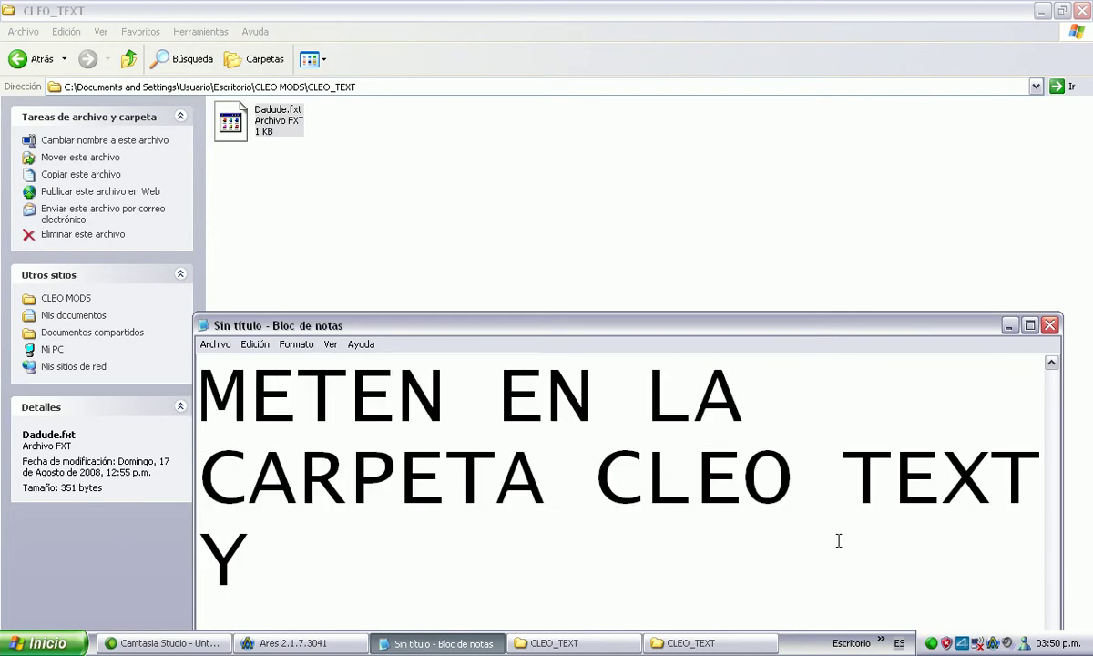
click(711, 644)
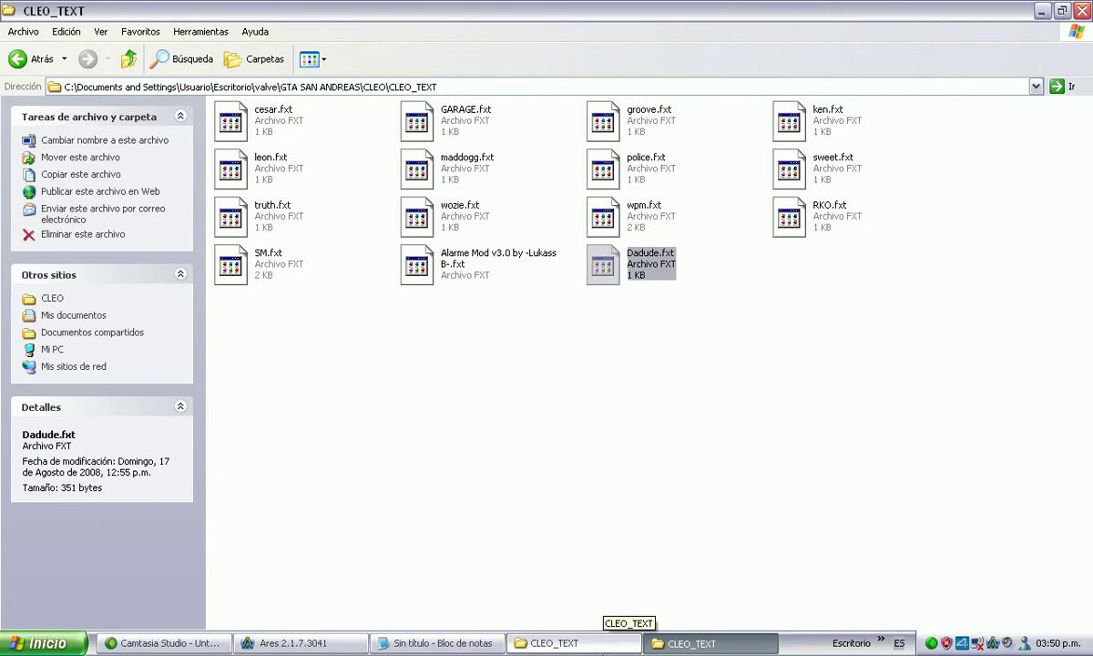
click(440, 642)
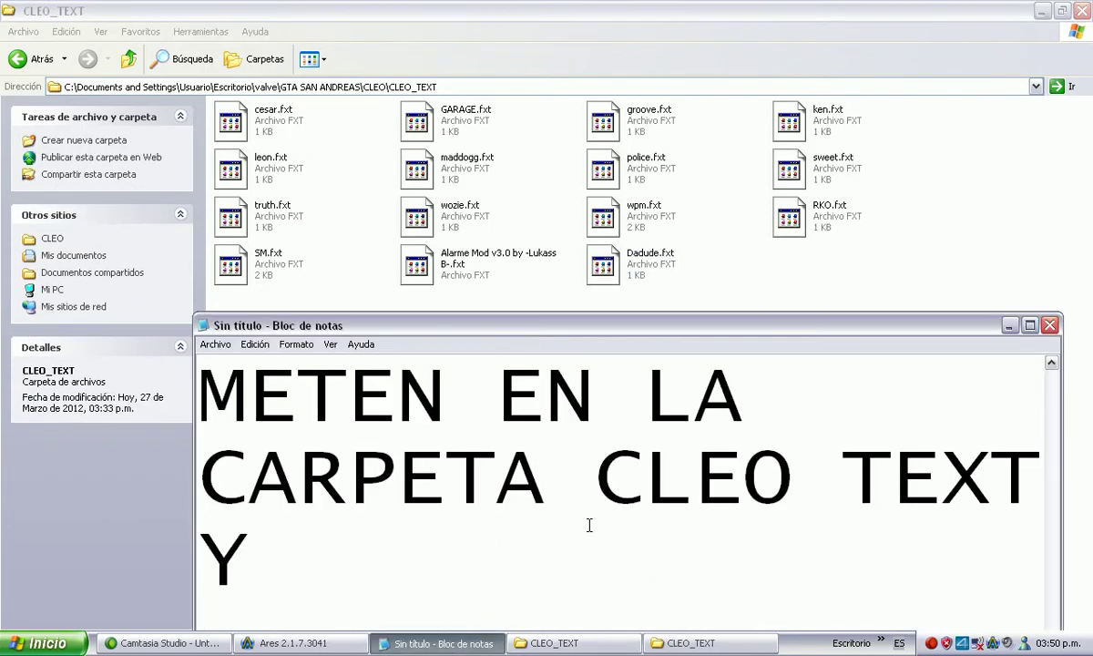
- Continue the sentence in the note with "LA COPIAN Y LA PEGAN"
text(LA CO)
text(P)
key(BackSpace)
text(COPIAN Y K)
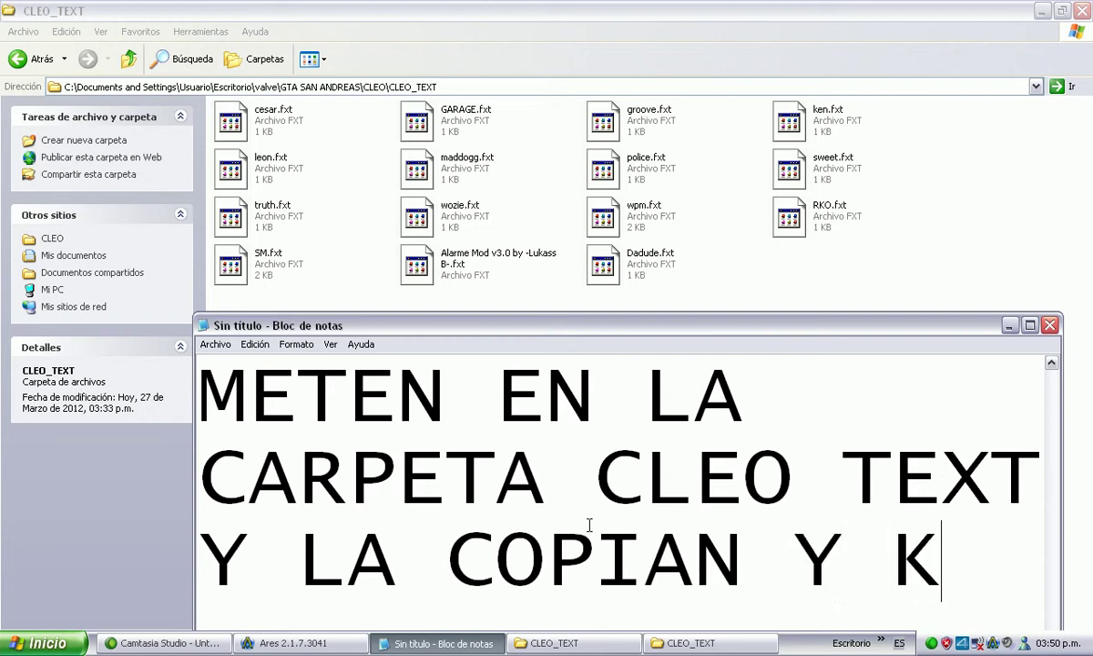
key(BackSpace)
text(LA P)
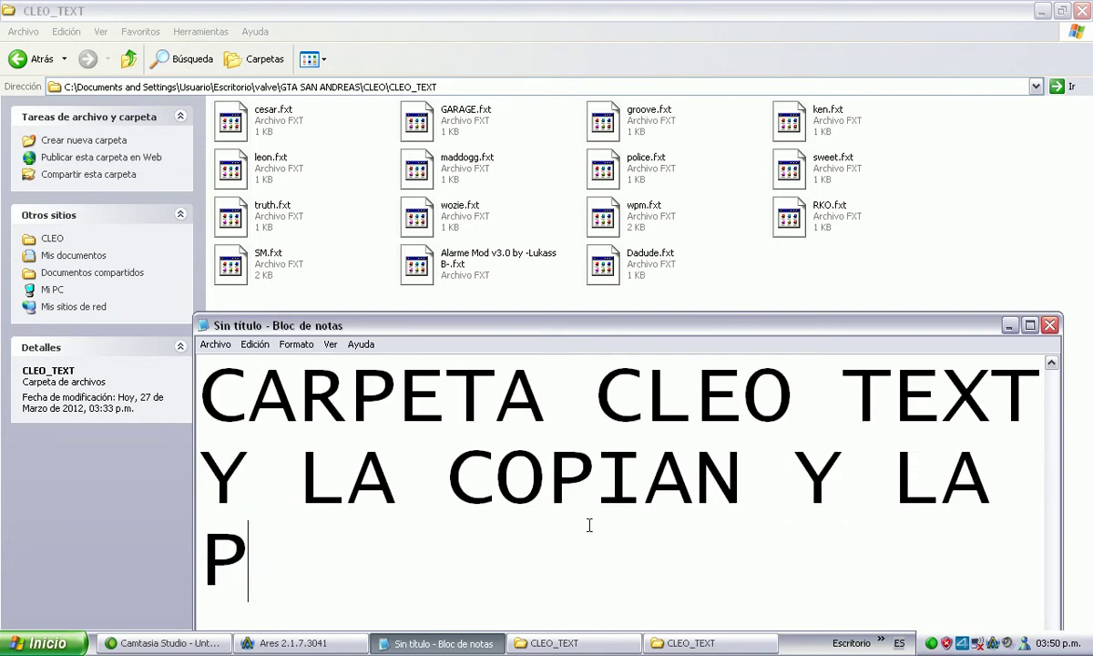
text(EGAN )
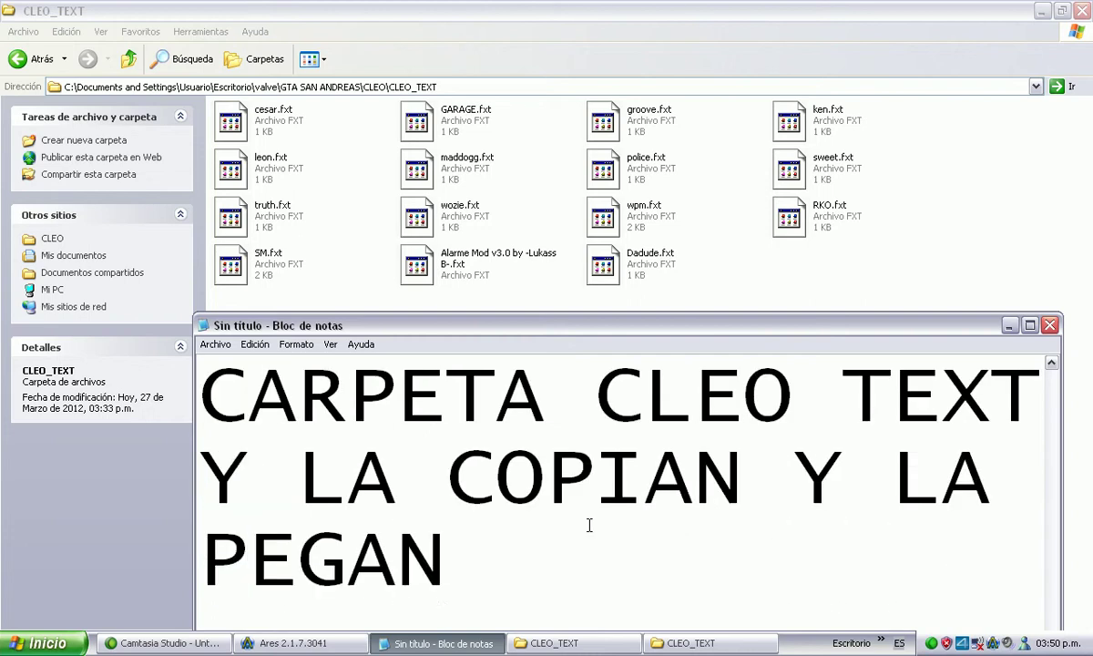
- Continue the sentence in the note with "EN EL CLEO TEXT DE"
text(EN )
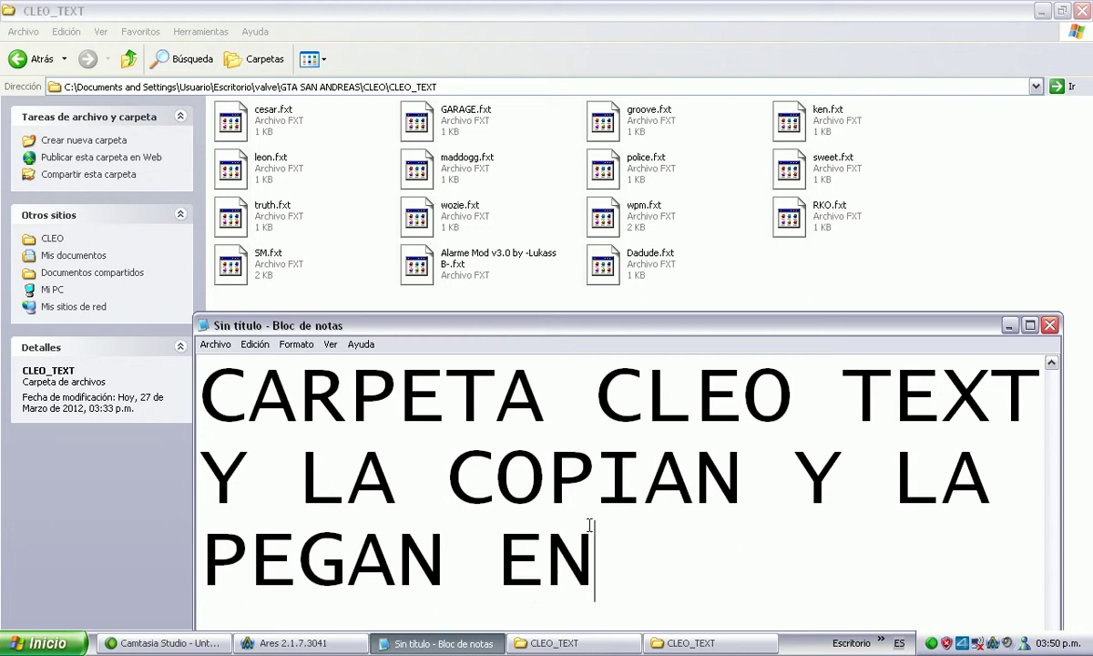
text(EL)
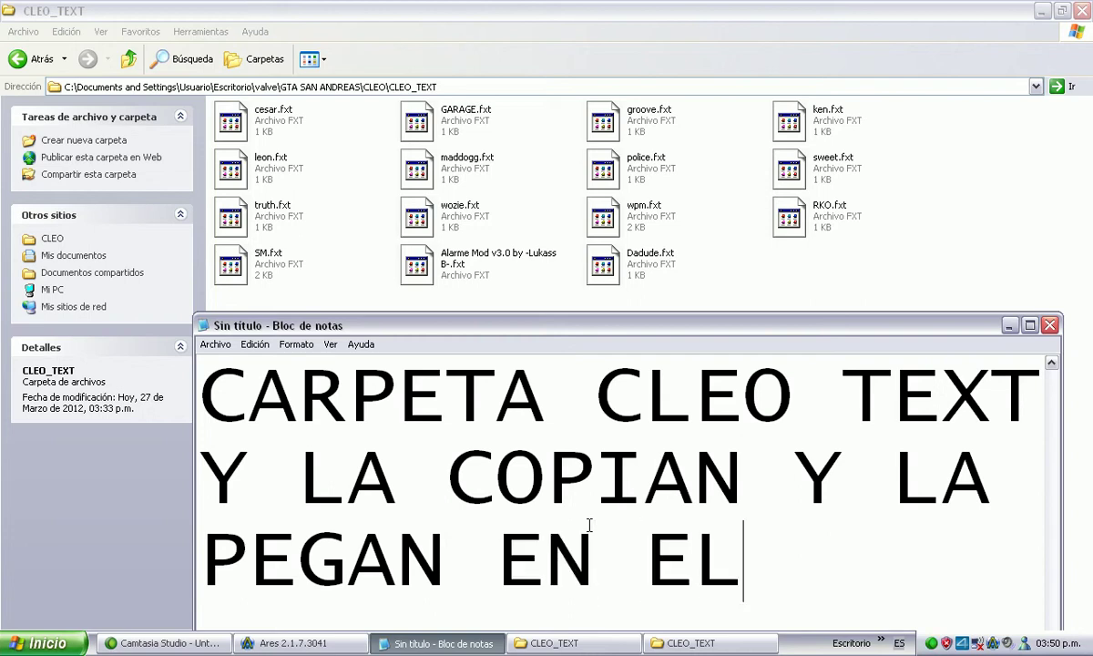
text( CLEO TX)
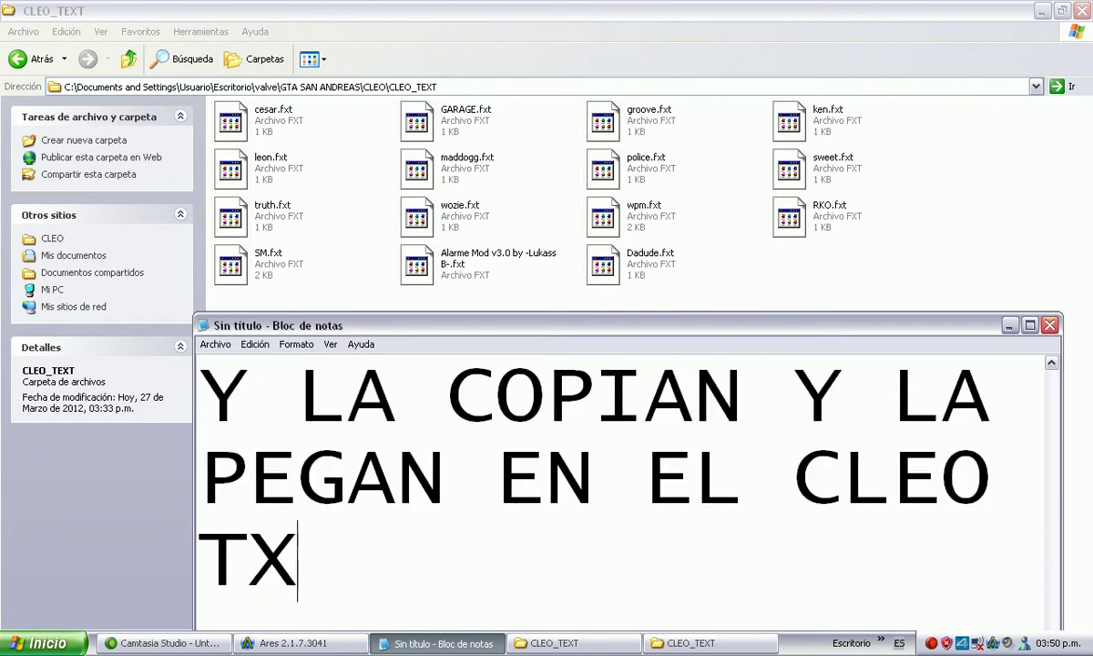
key(BackSpace)
text(E)
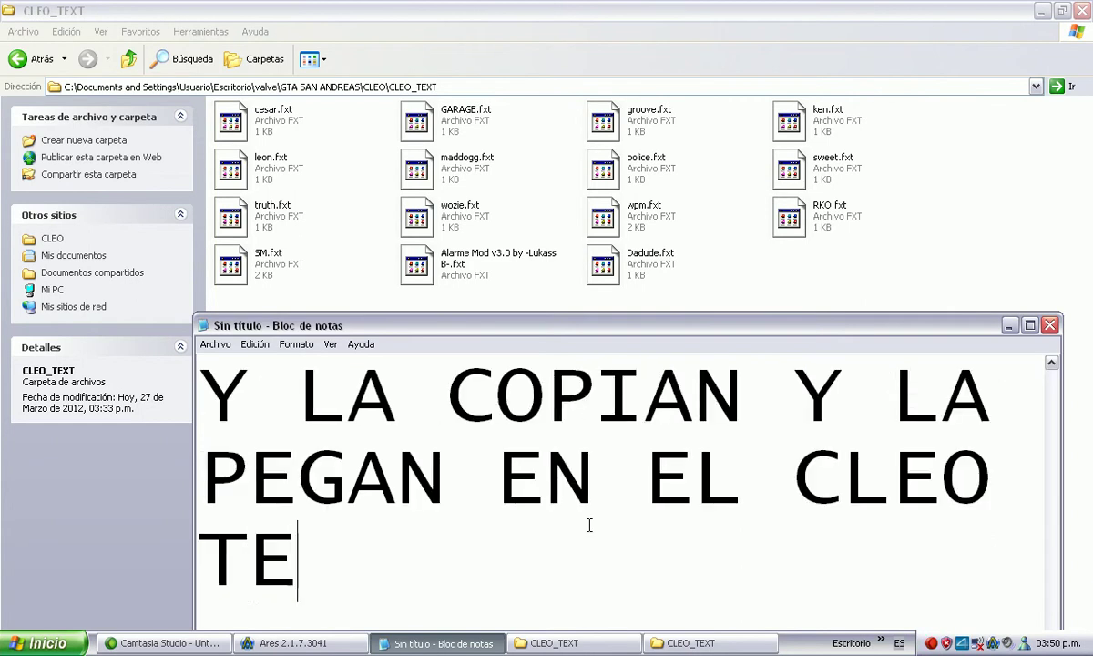
text(XD)
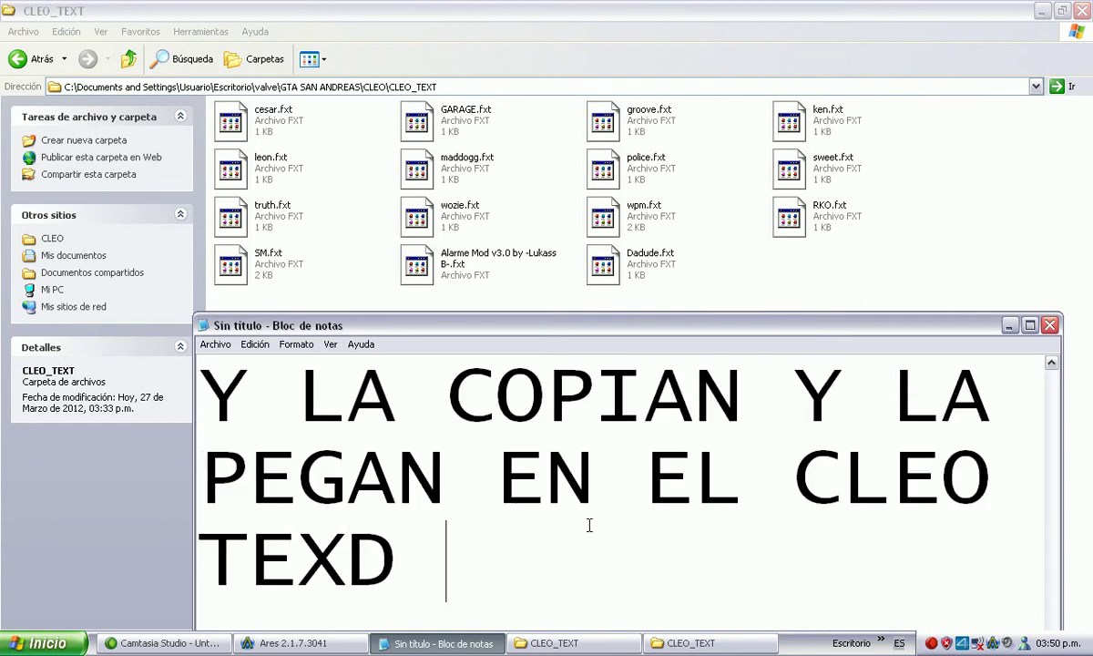
key(BackSpace)
key(BackSpace)
text(T DE )
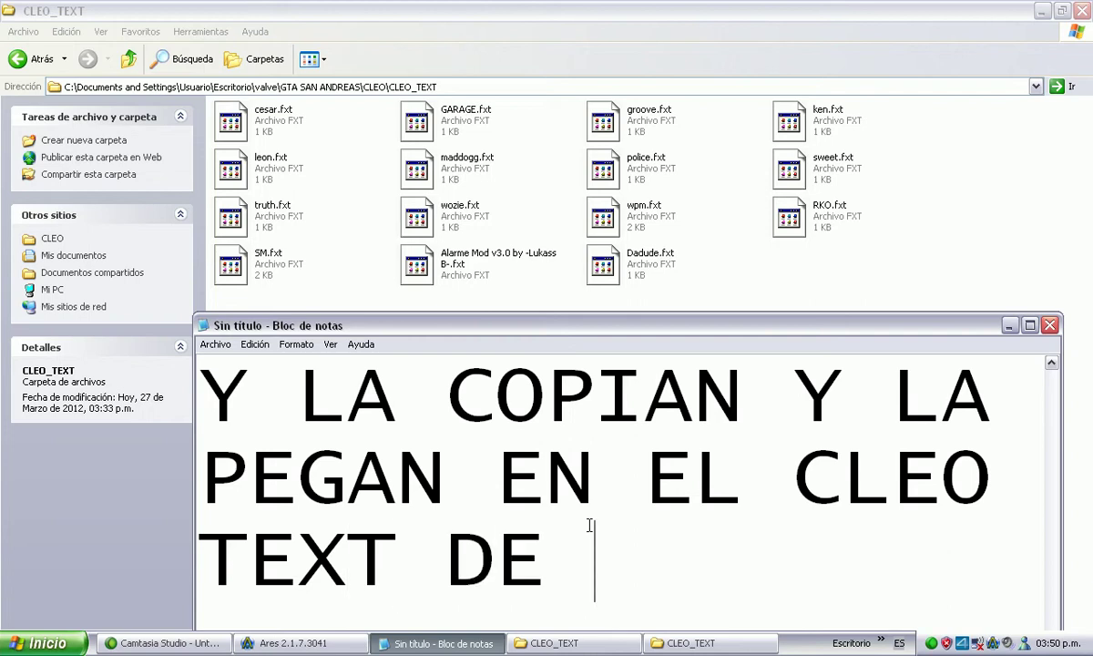
- Complete the sentence in the note with "SU GTA Q QUEDA EN LA CARPETA CLEO DE SU GTA SAN ANDREAS"
text(SU GTA Q)
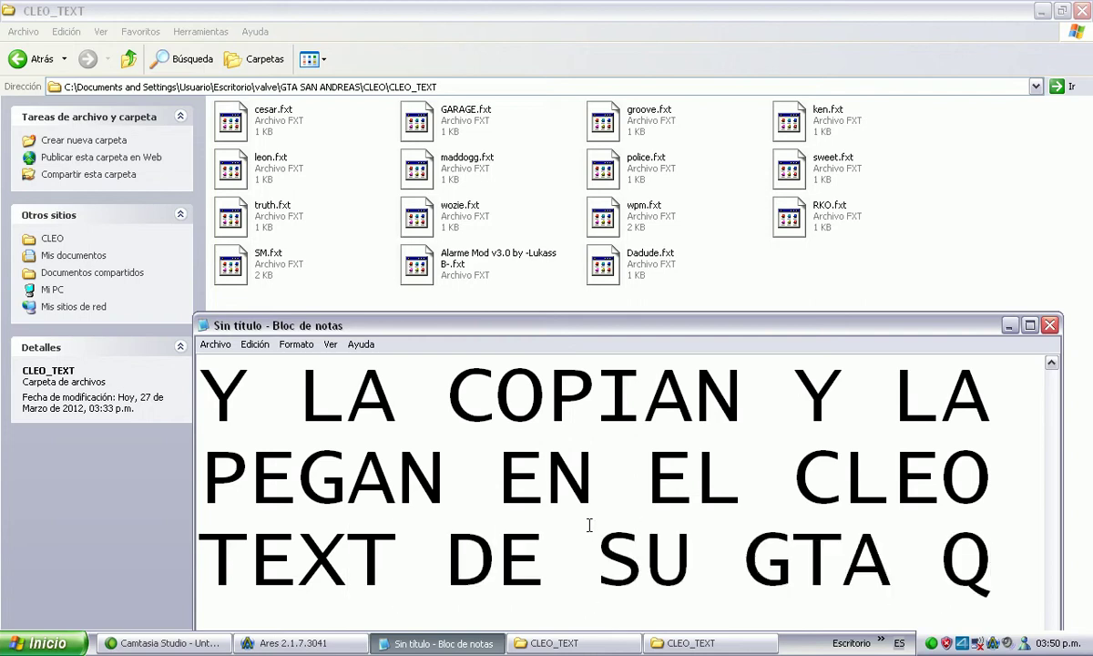
text( QUEDA EN )
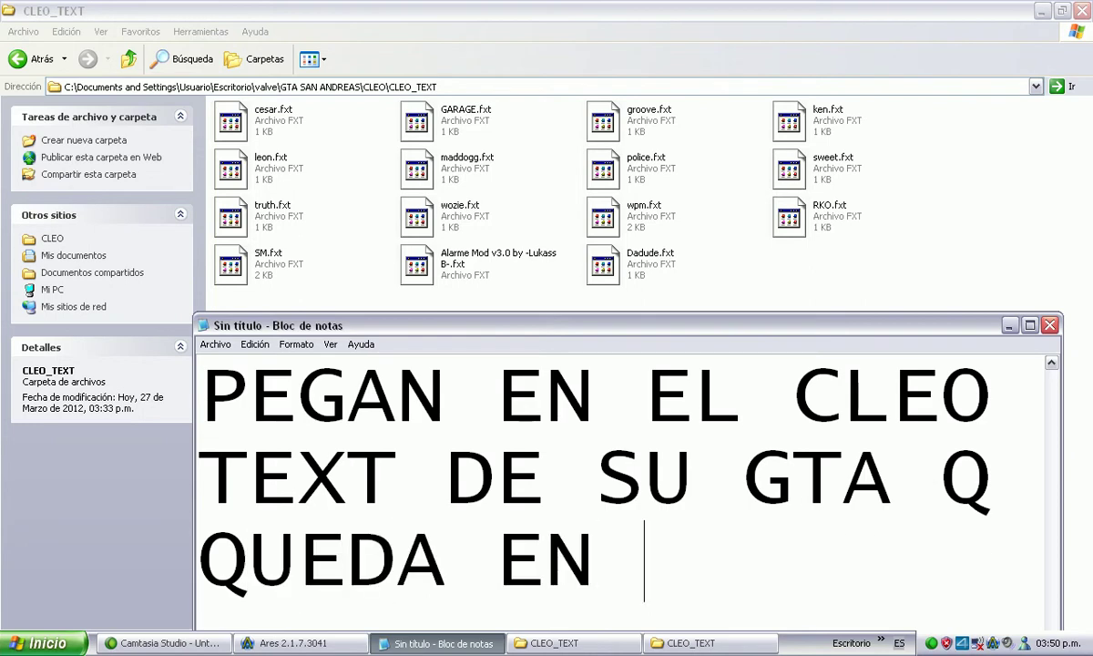
text(LA CAR)
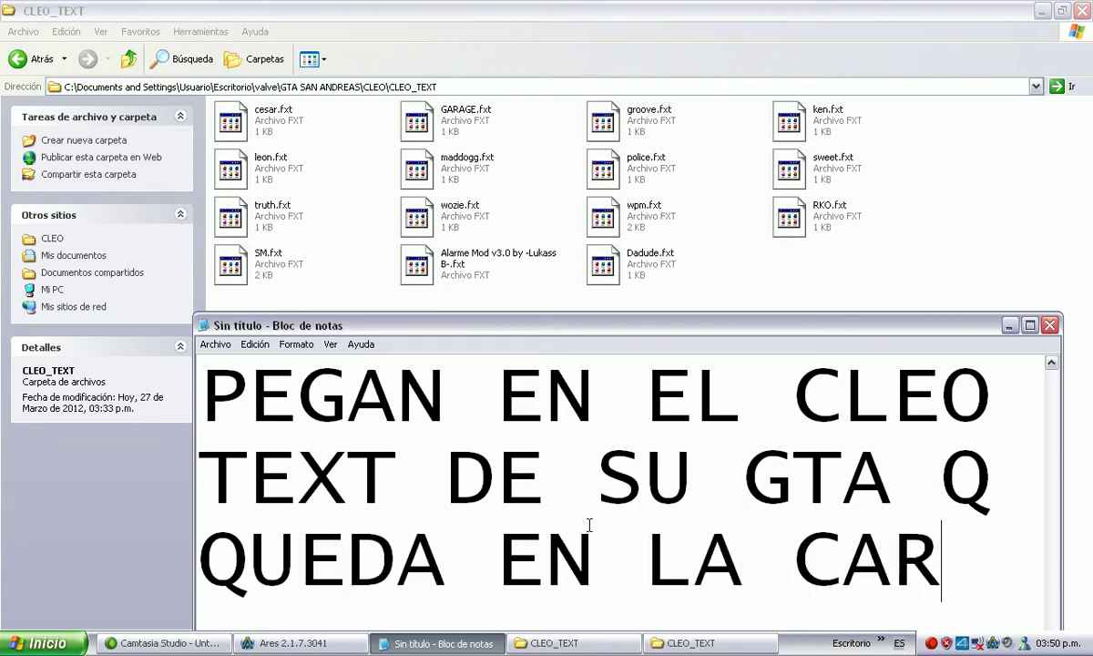
text(PETA CL)
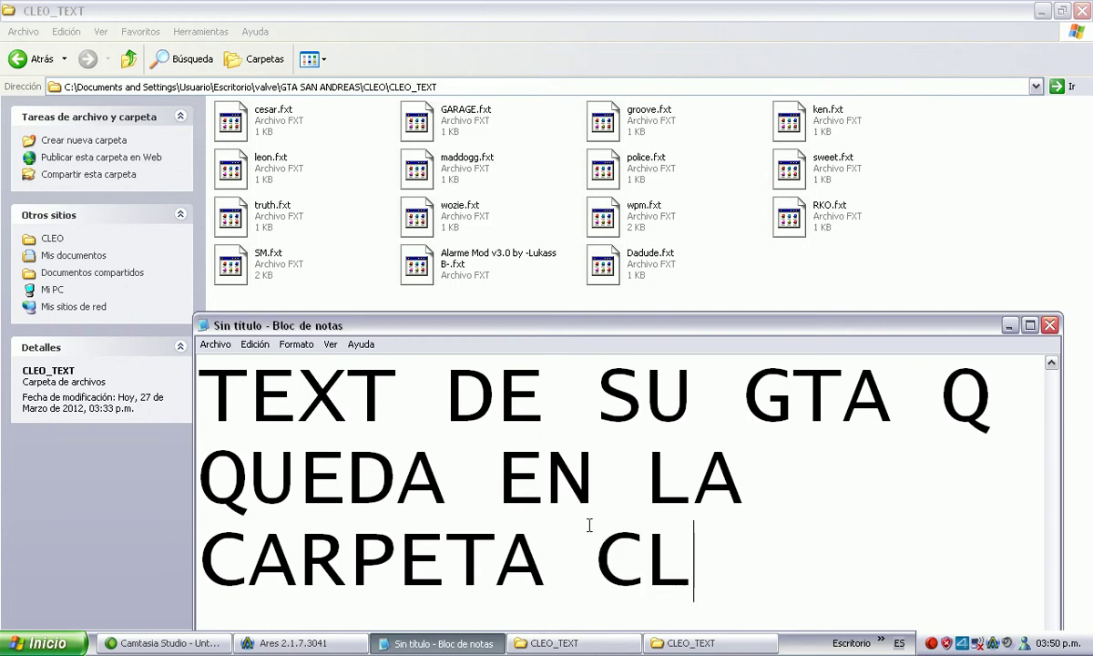
text(EO )
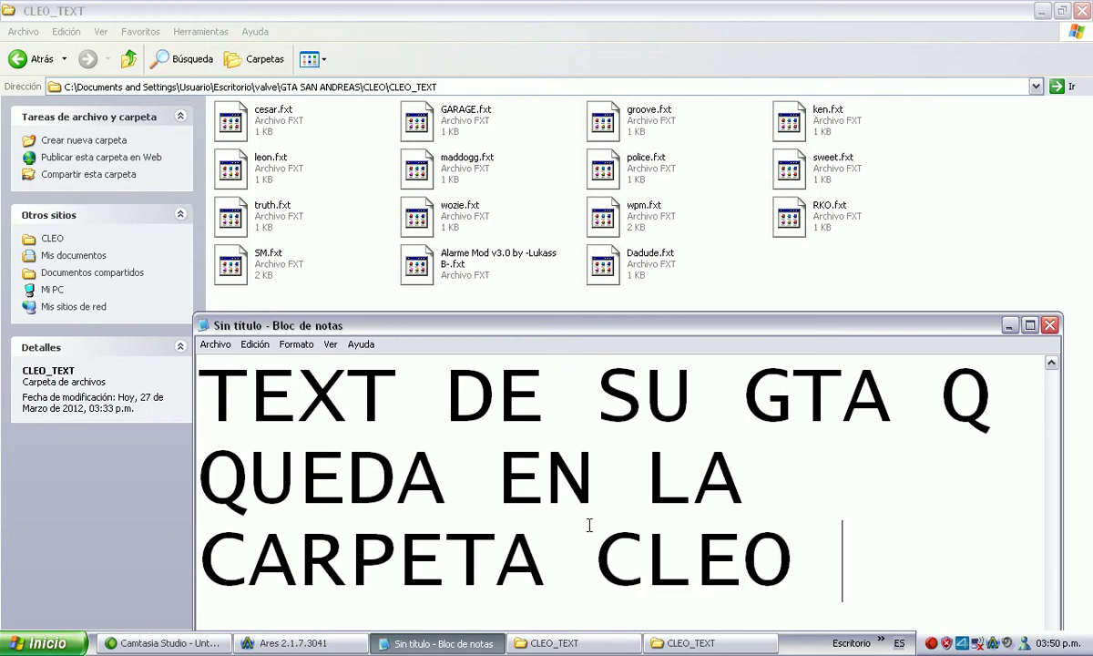
text(DE SU )
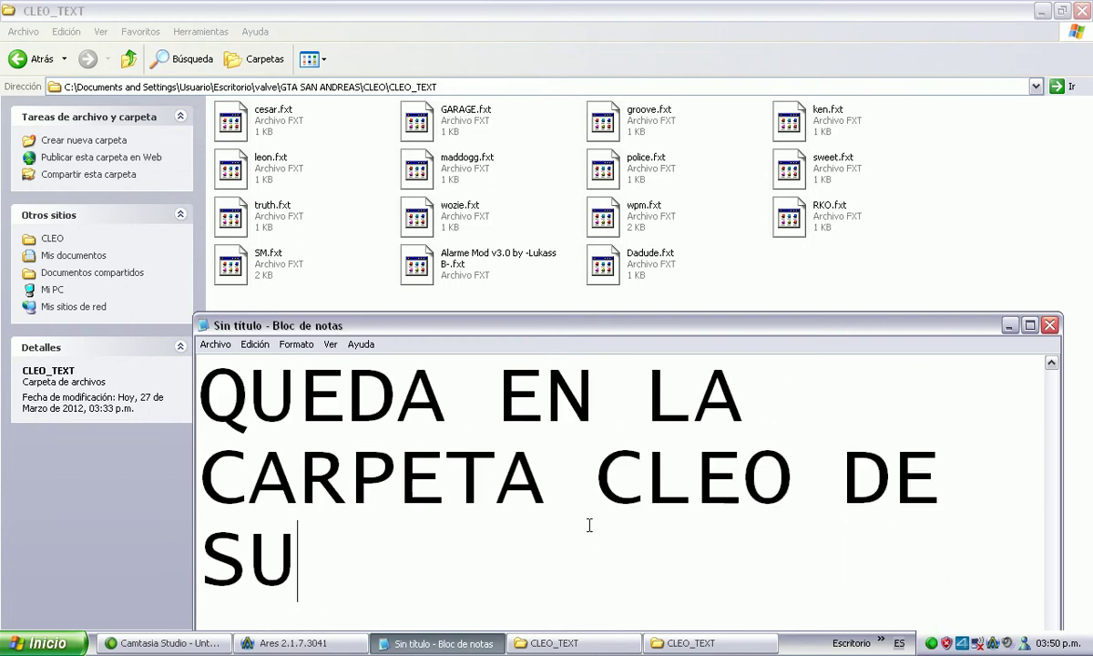
text(GTA S)
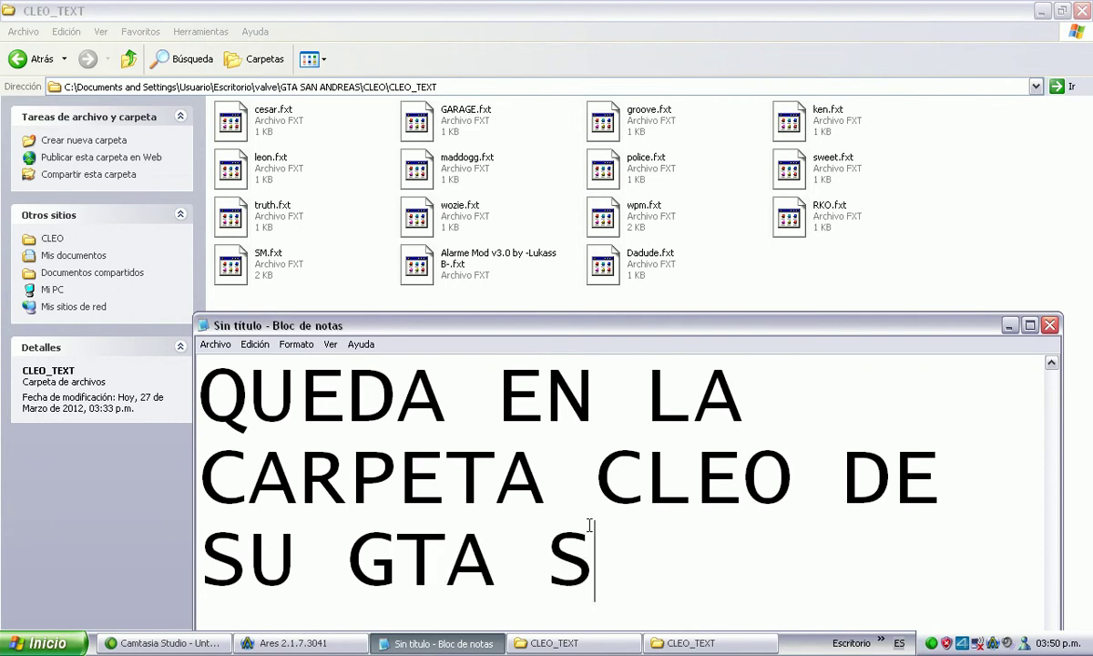
text(AN ANDREAS)
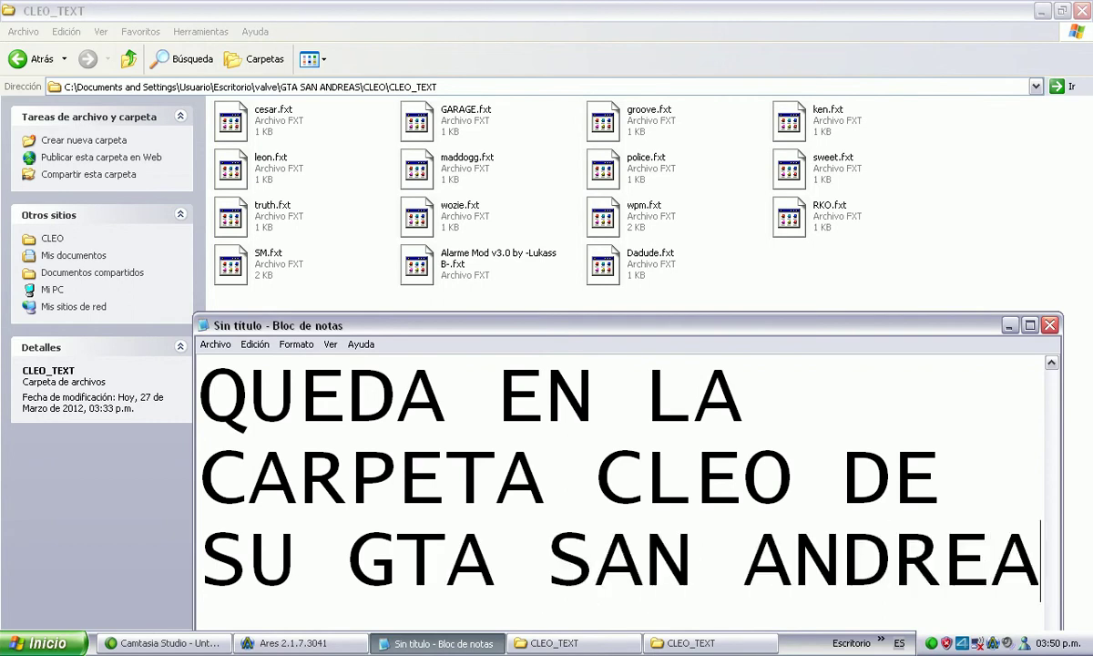
- Minimize the note, both CLEO_TEXT folder windows and the Ares window to show the desktop
click(1011, 326)
click(1084, 11)
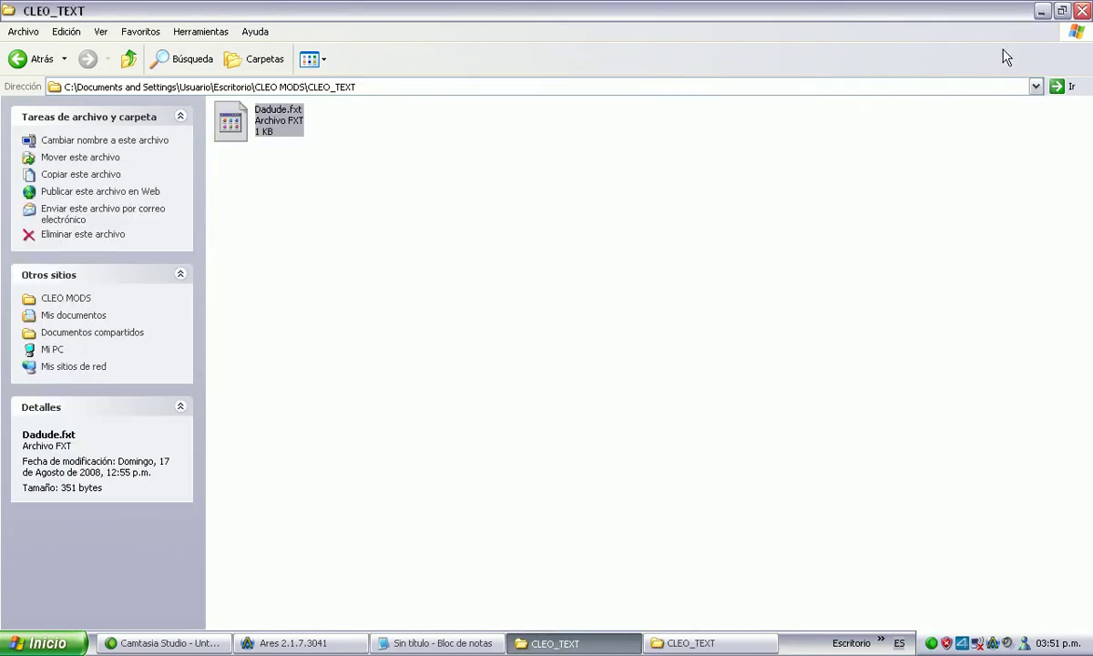
click(1042, 11)
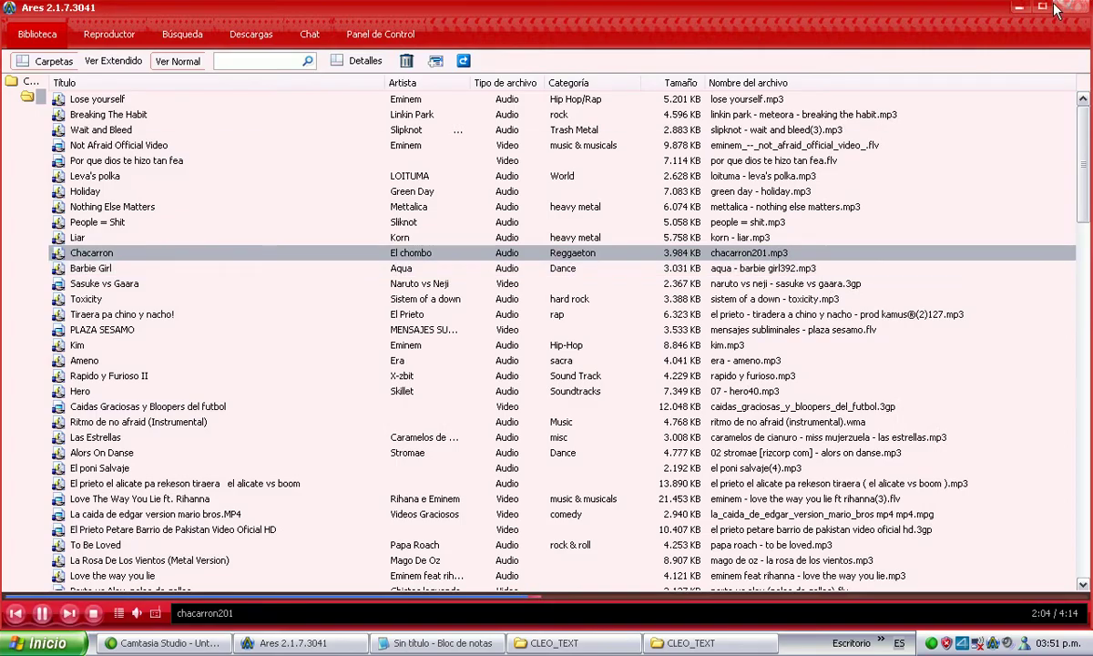
click(331, 645)
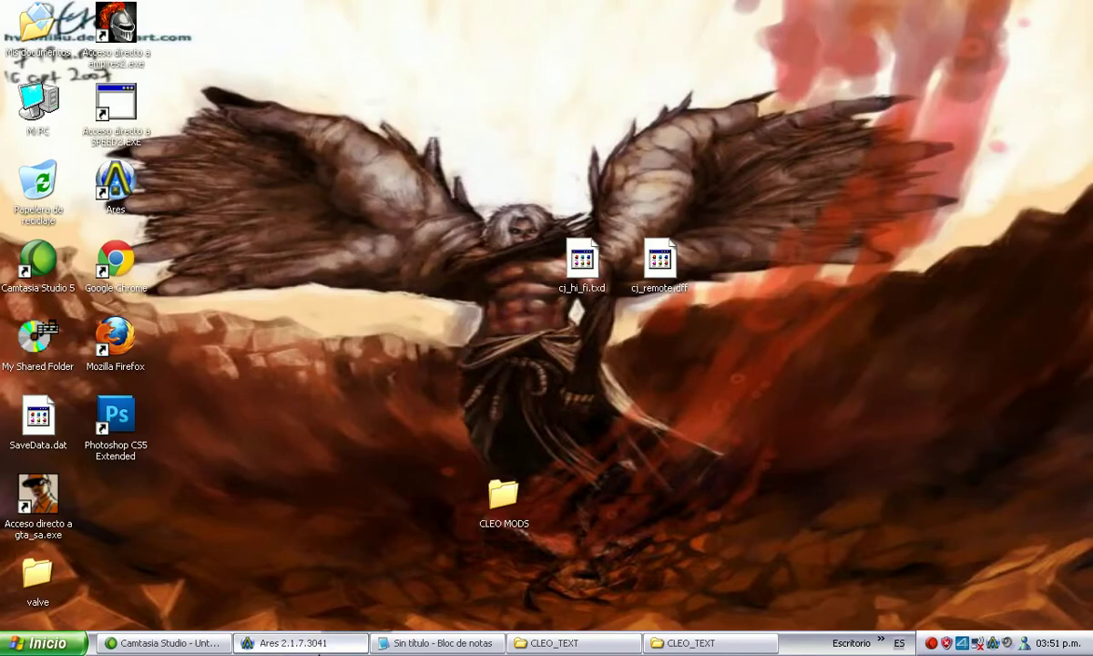
- Bring back the note and continue its text with "BUENO YO LES DEJO COMO"
click(478, 644)
text(BUENO )
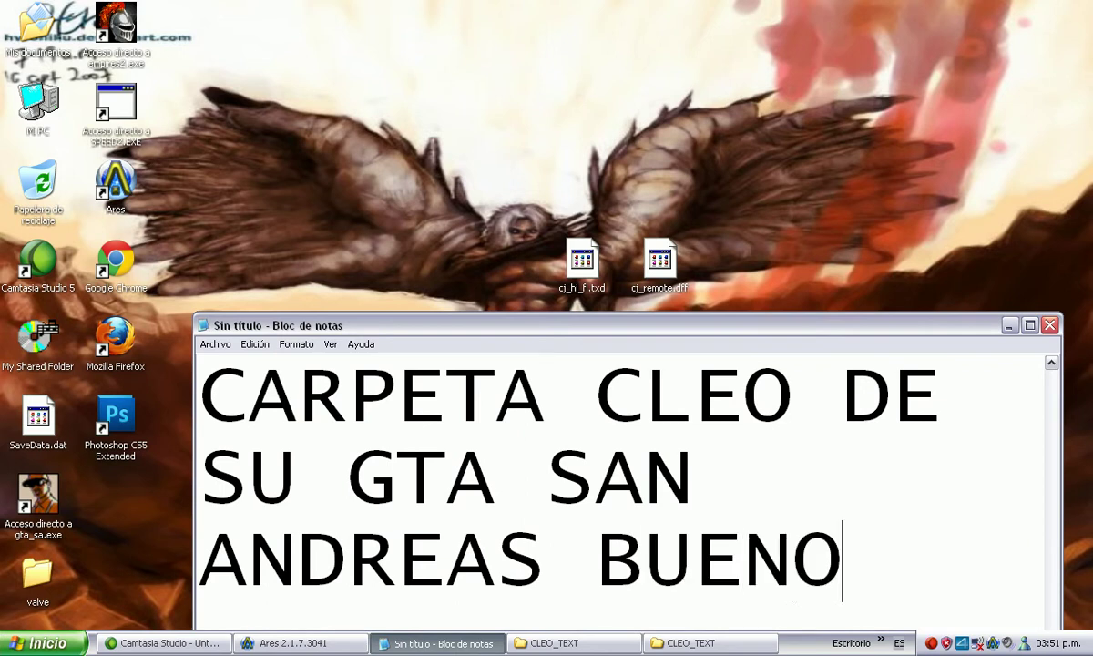
text(YO )
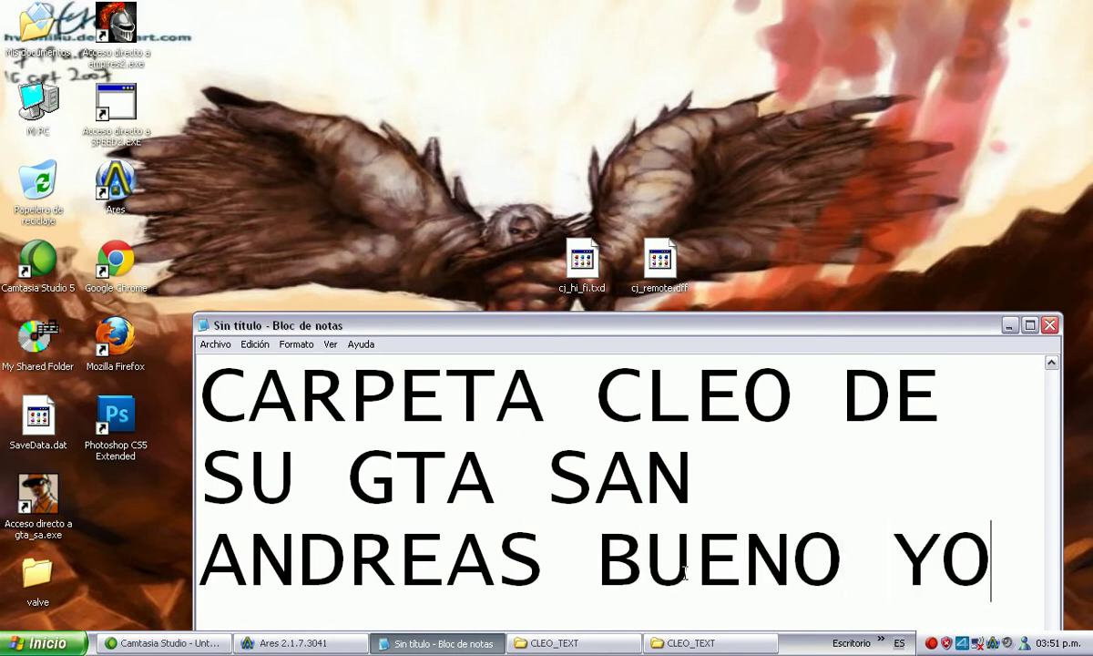
text(LES )
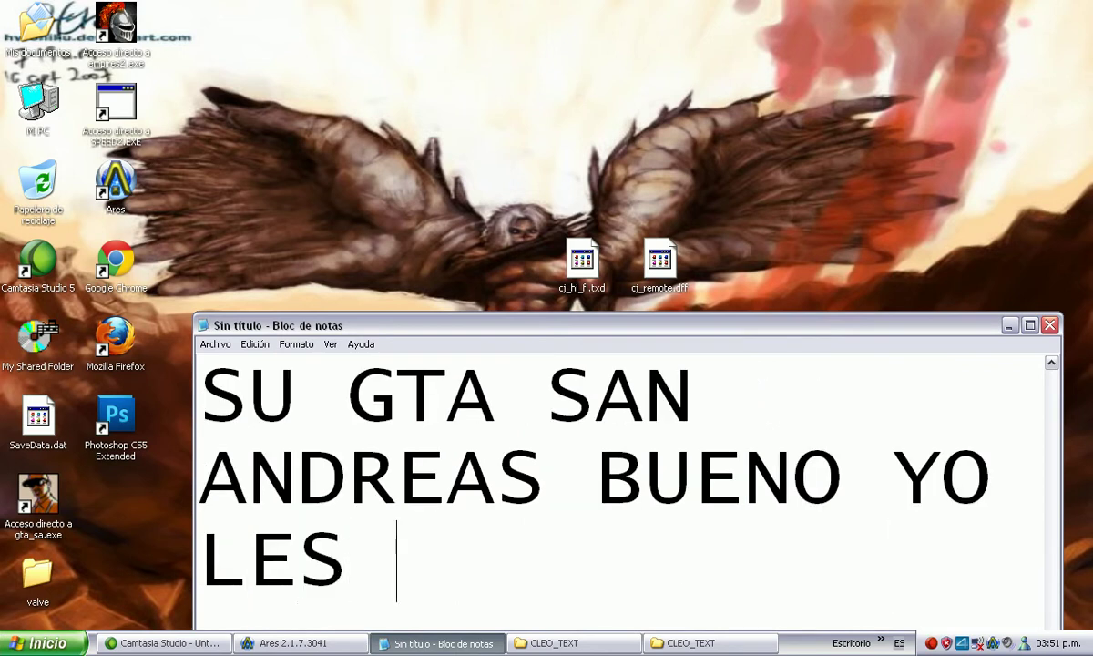
text(DEJO COMO )
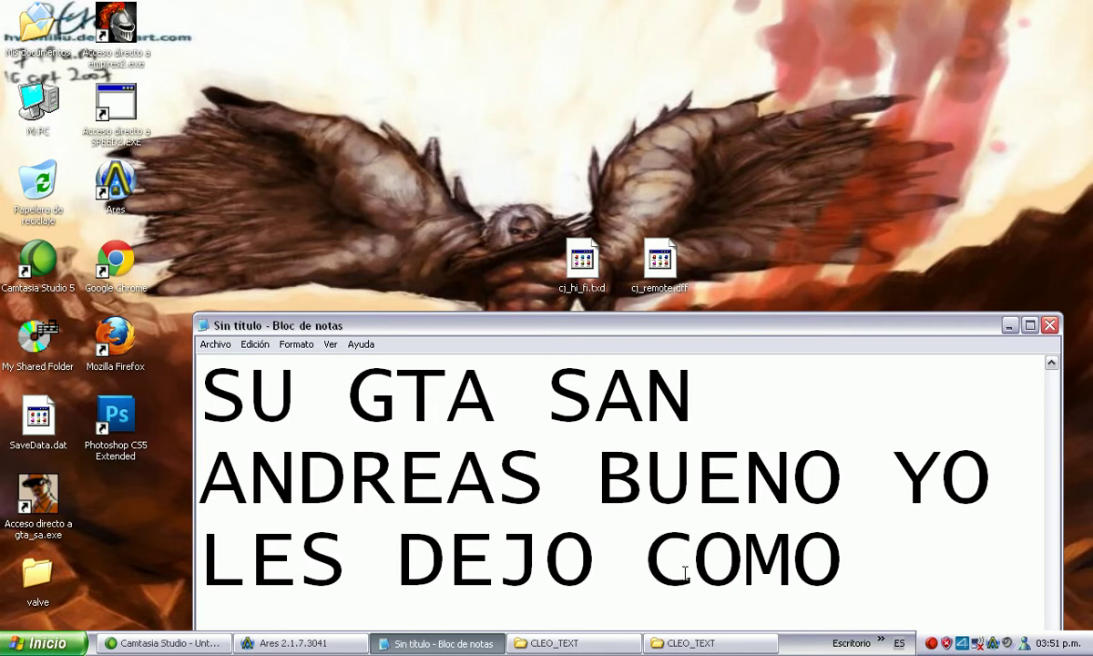
- Complete the sentence in the note with "ACTIVAR LOS MODS EN LA DESCRIPSION"
text(ACT)
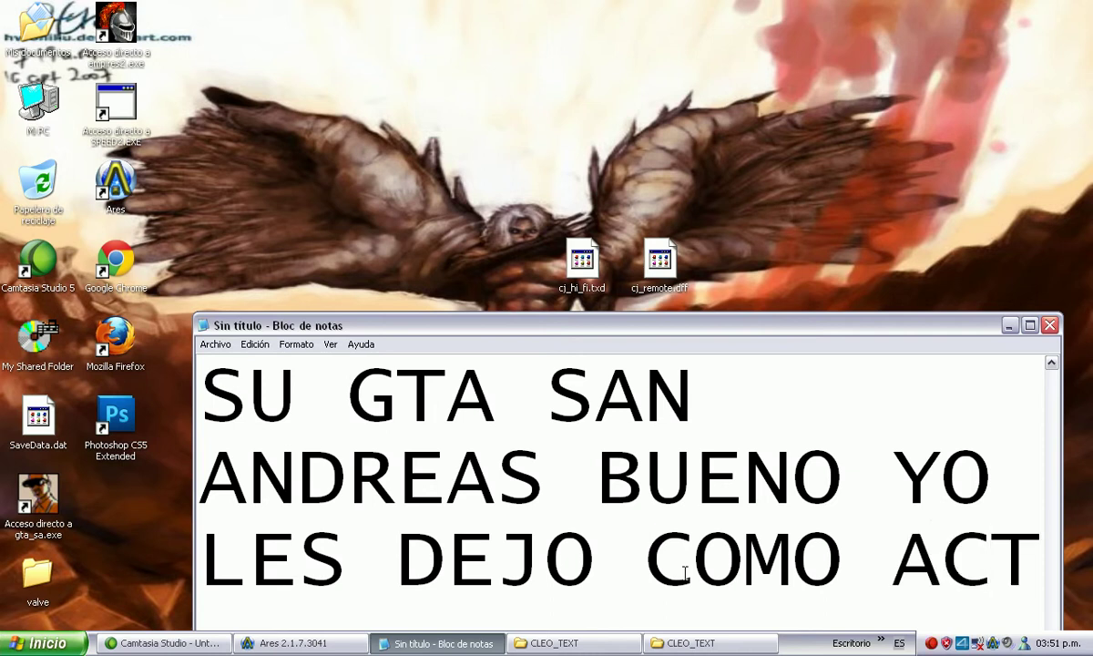
text(IVAR LOS)
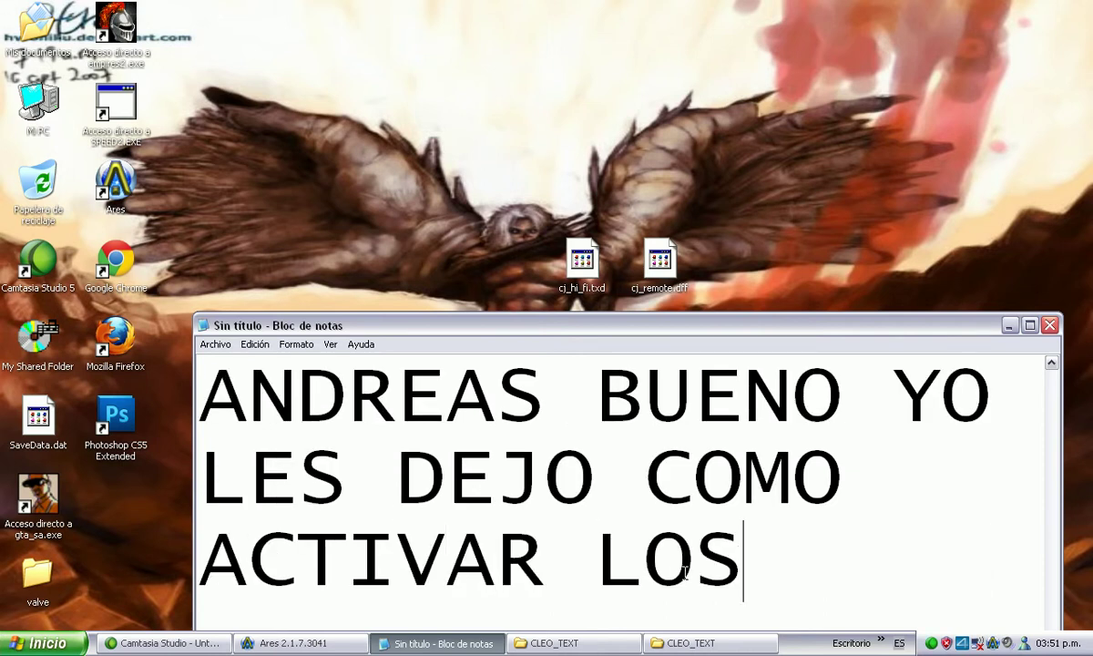
text( MODS E)
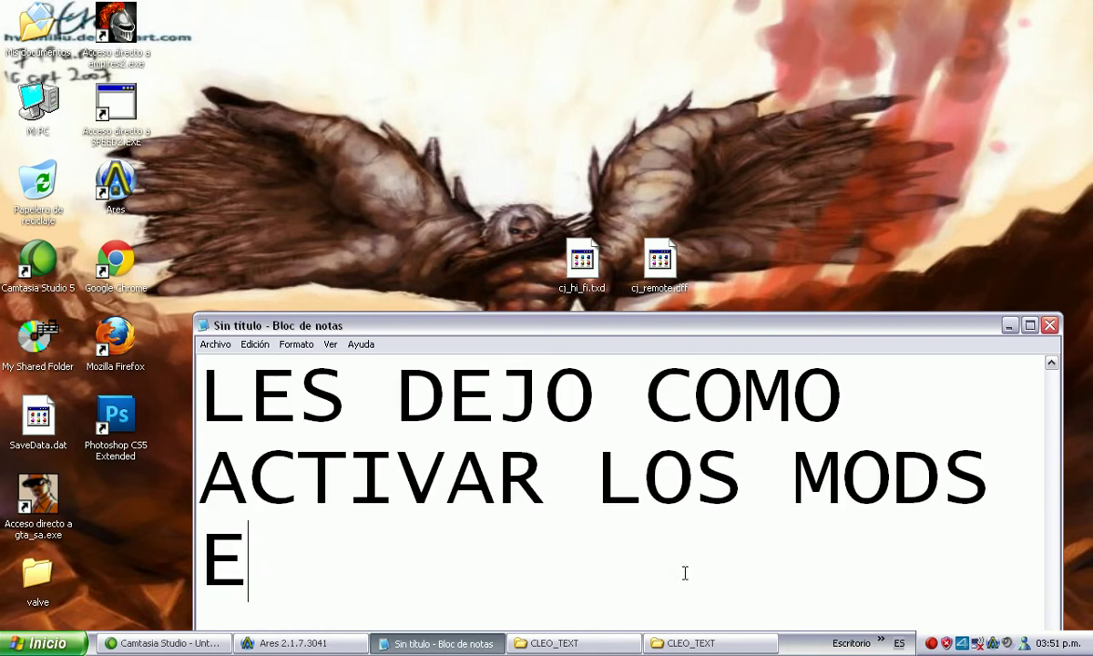
text(N LA DR)
key(BackSpace)
text(ESCR)
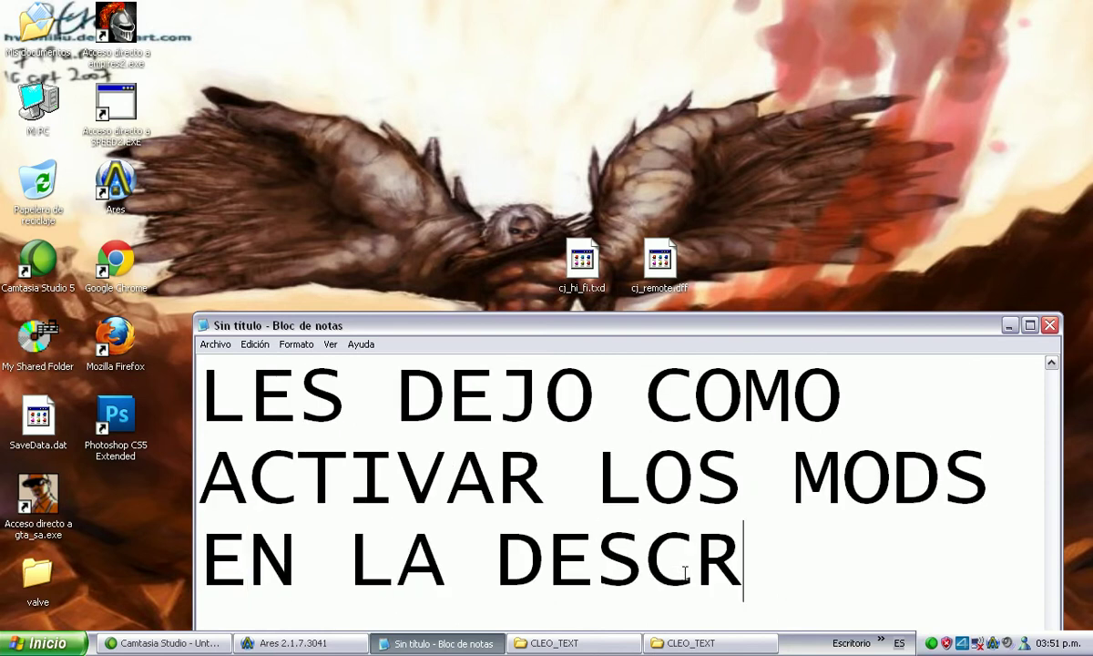
text(IPSION)
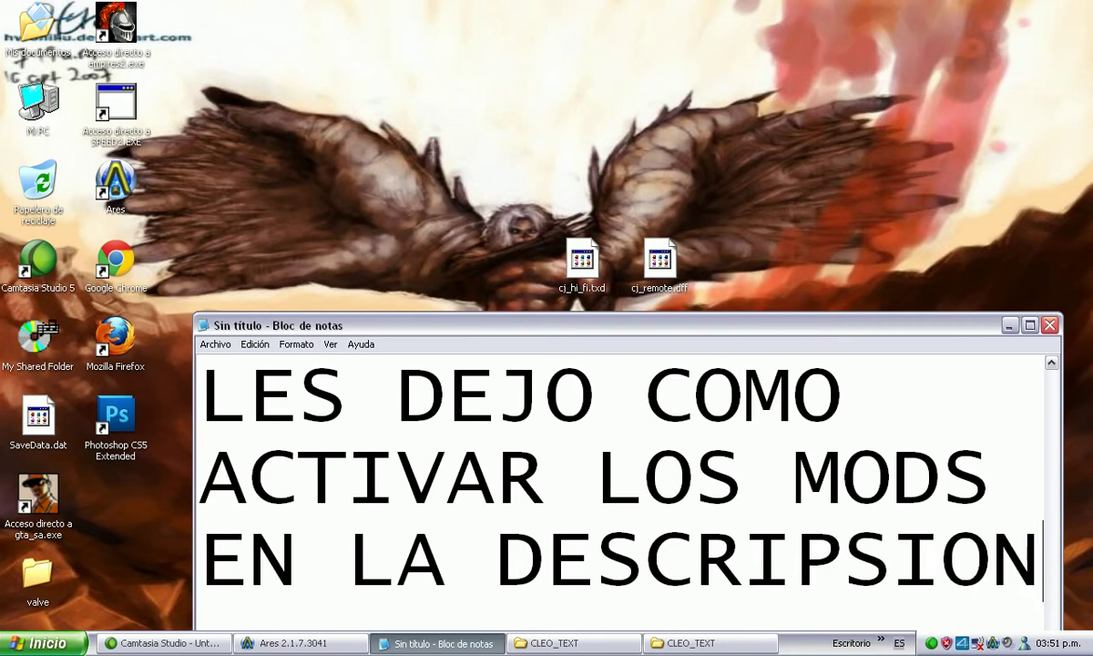
- Add a new line to the note reading "Y SI TIENEN DUDAS"
key(Return)
text(Y SI )
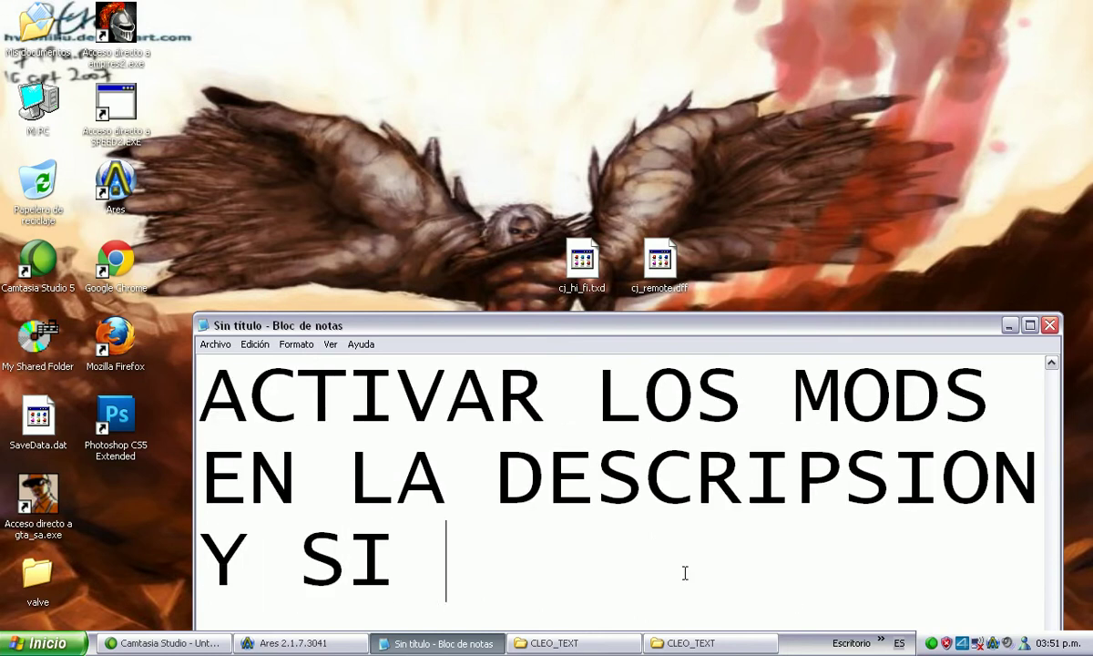
text(TIENE )
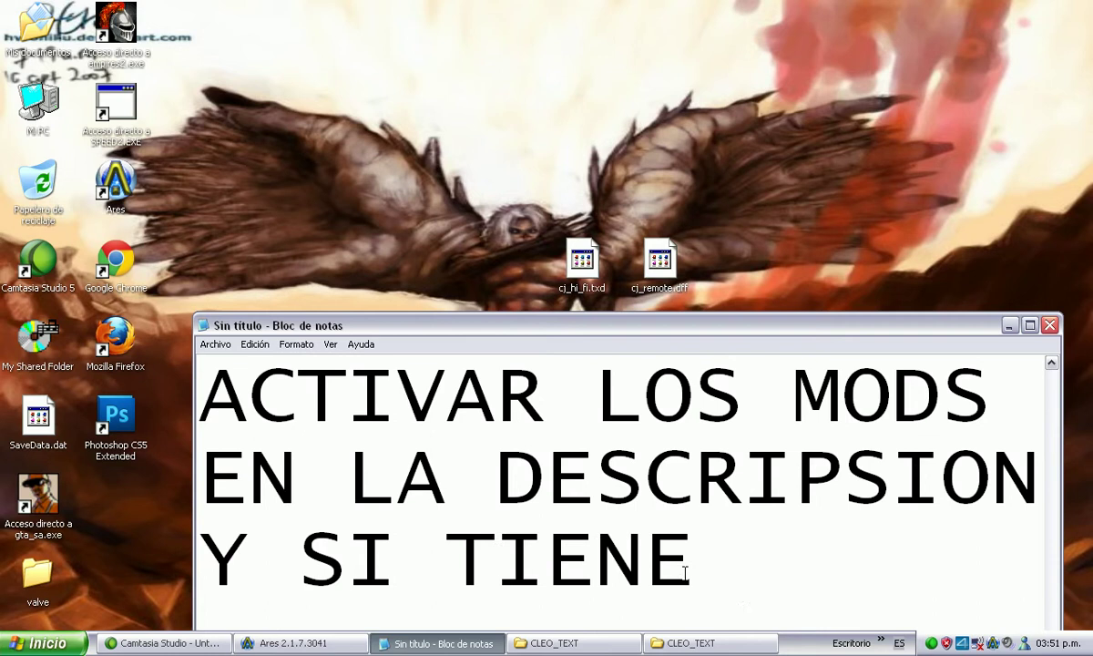
text(N )
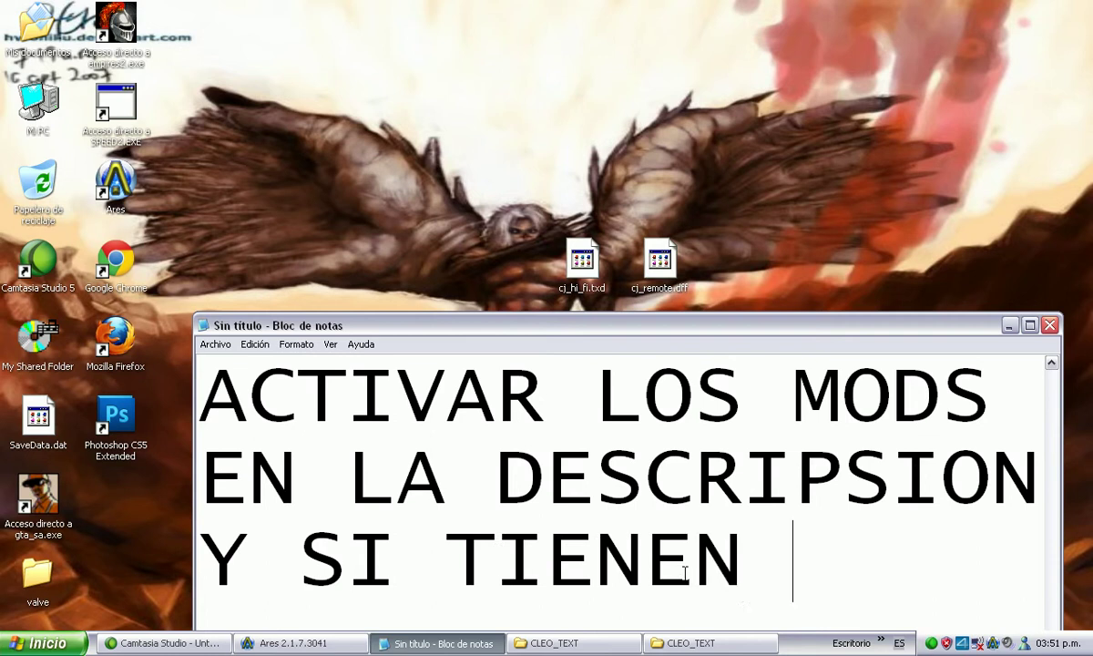
text(DUDAS)
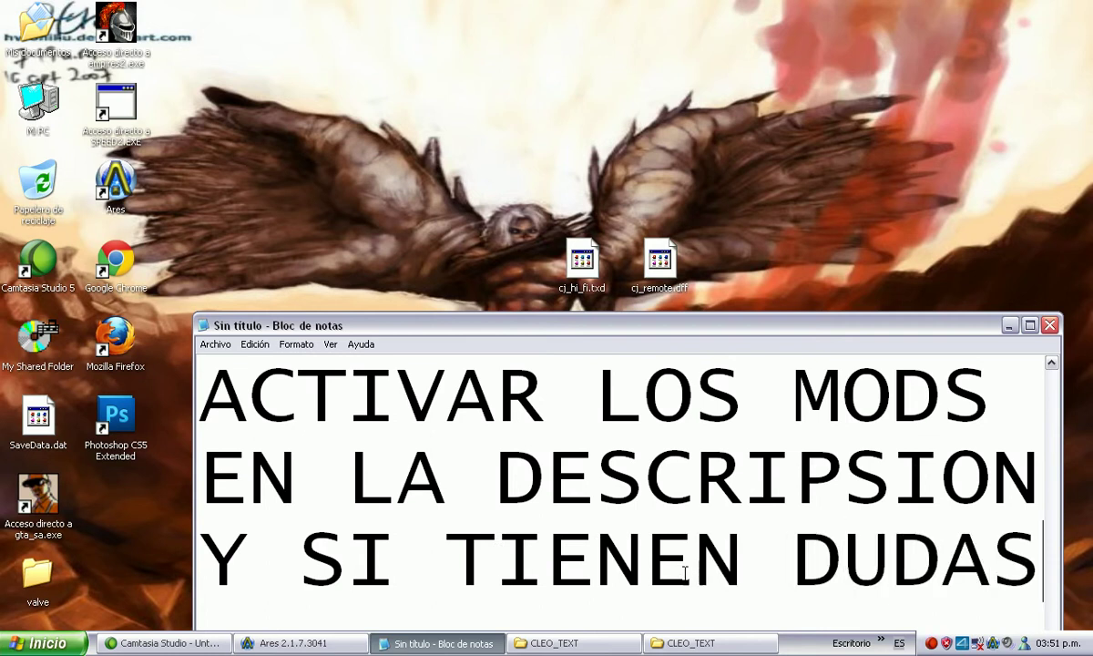
- Continue on a new line of the note with "NO DUDEN EN PREGUNTARME"
key(Return)
text(NO S)
key(BackSpace)
text(DUDEN EN )
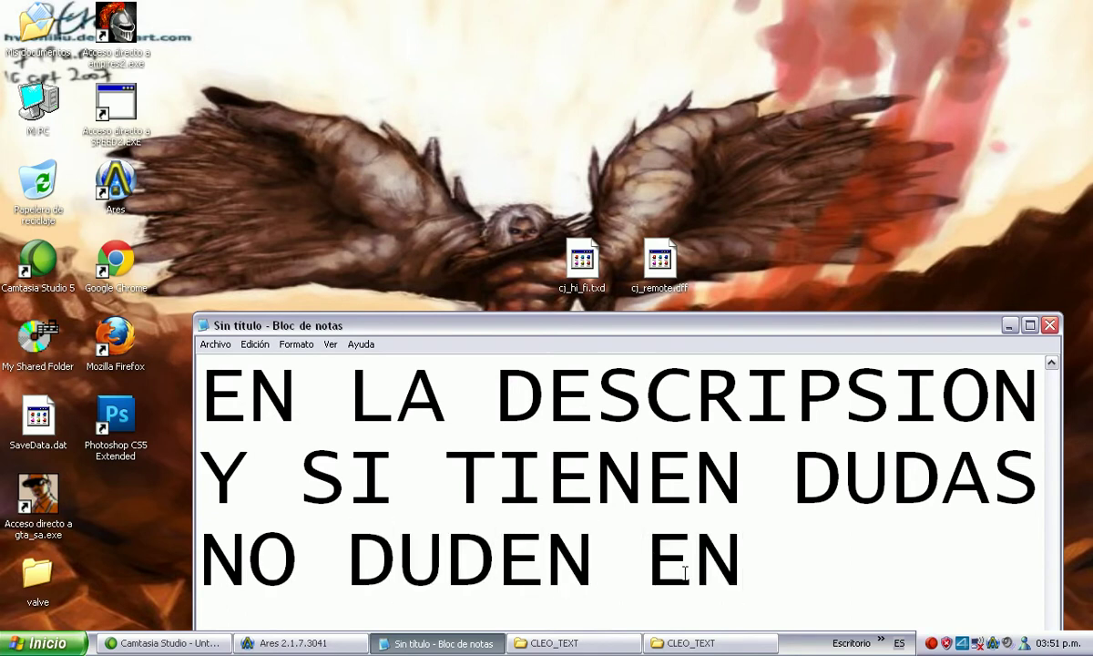
text(PREGU)
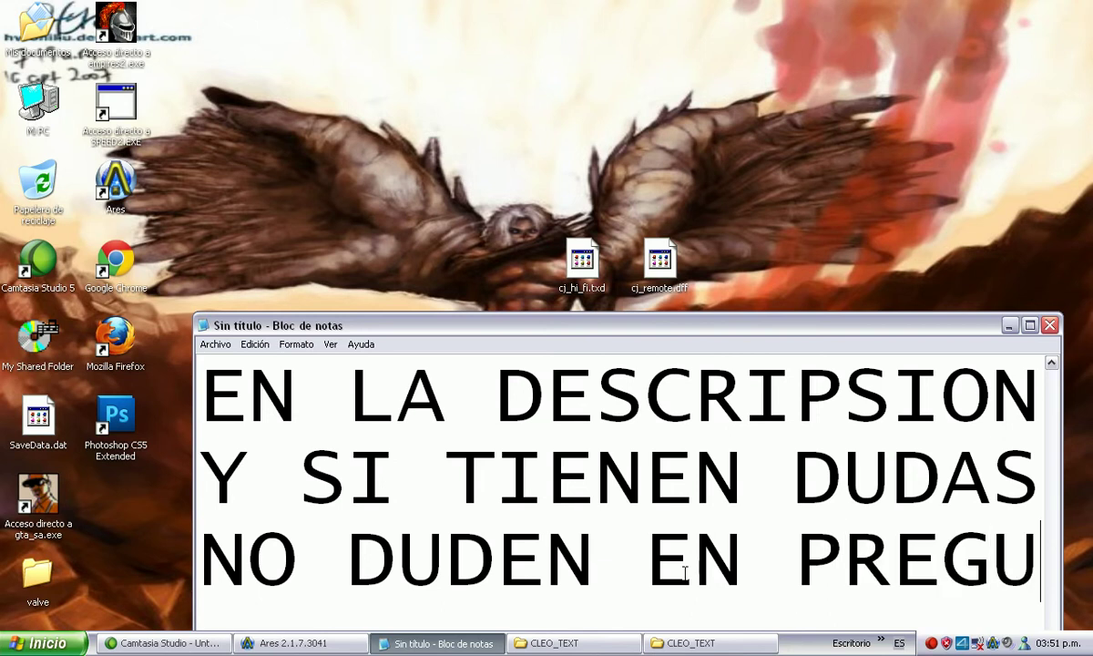
text(NTARME)
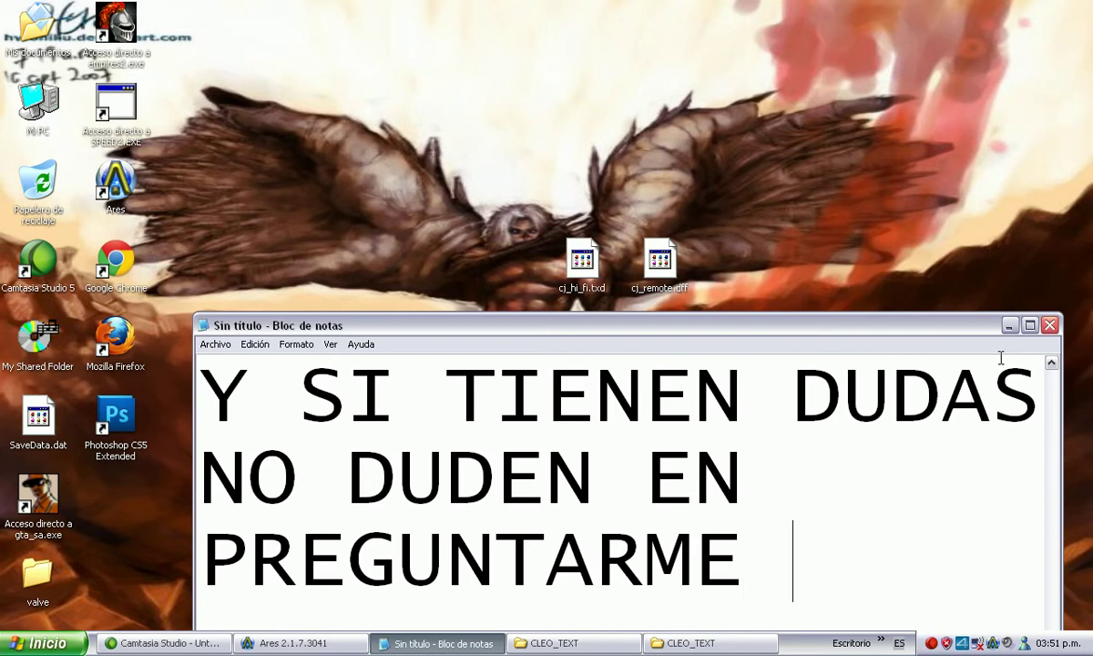
- Finish the note with the emoticon ":D" after "PREGUNTARME", correcting its letter to a capital D
text( :d)
key(BackSpace)
text(d)
key(Return)
key(ctrl+a)
click(1004, 437)
click(918, 473)
key(BackSpace)
text(D)
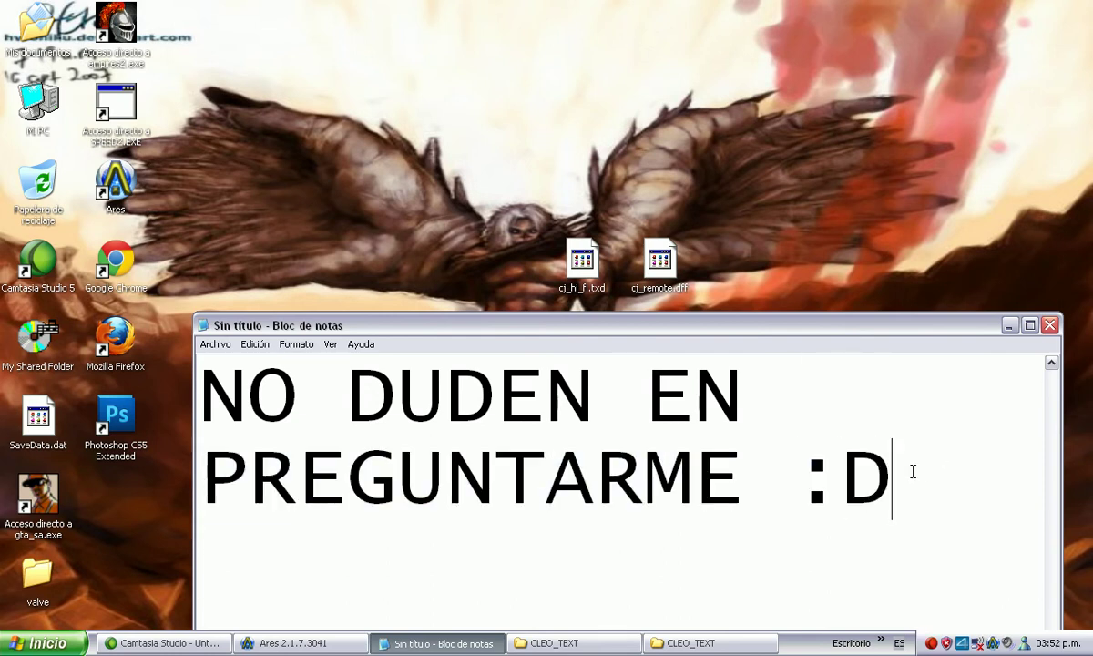
- Minimize the note and bring up the Camtasia Recorder window
click(1009, 325)
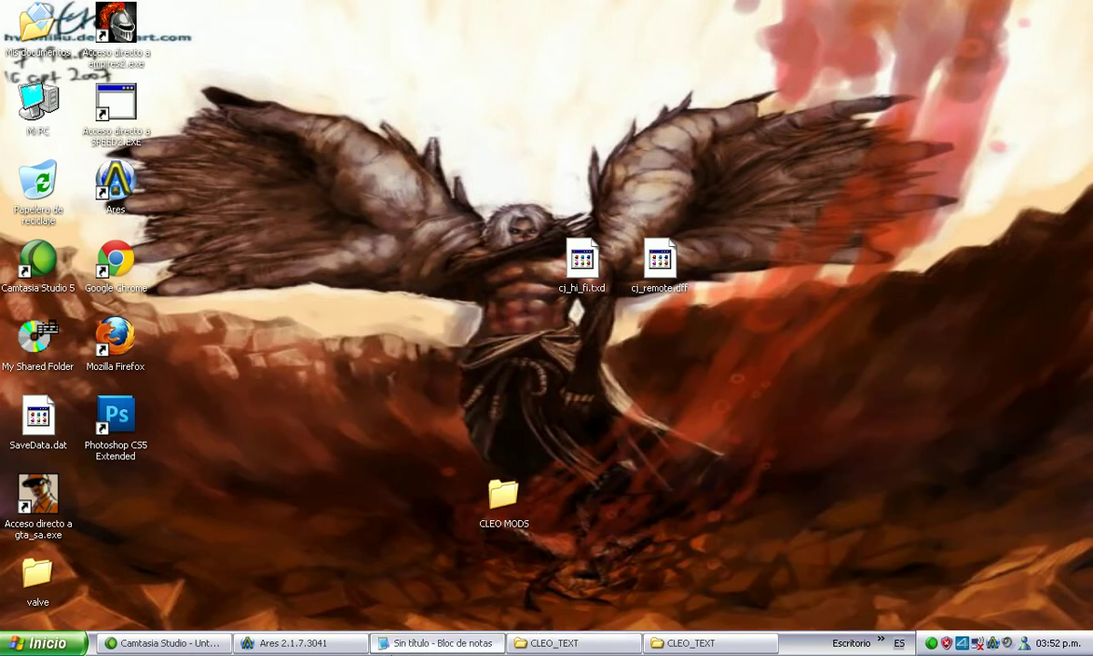
double_click(936, 644)
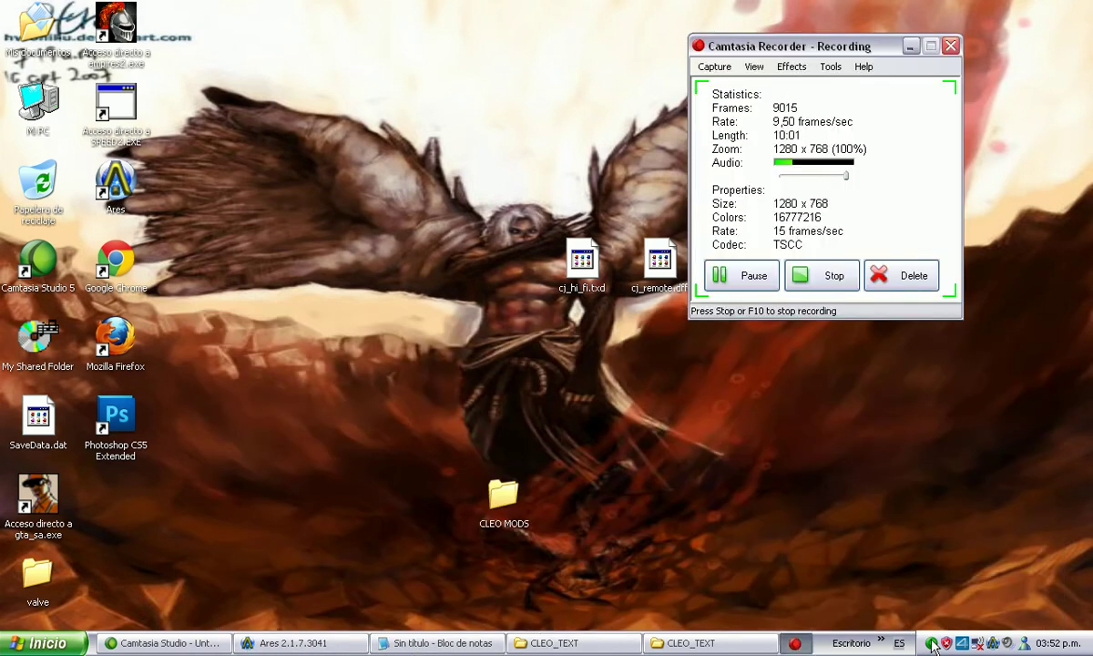